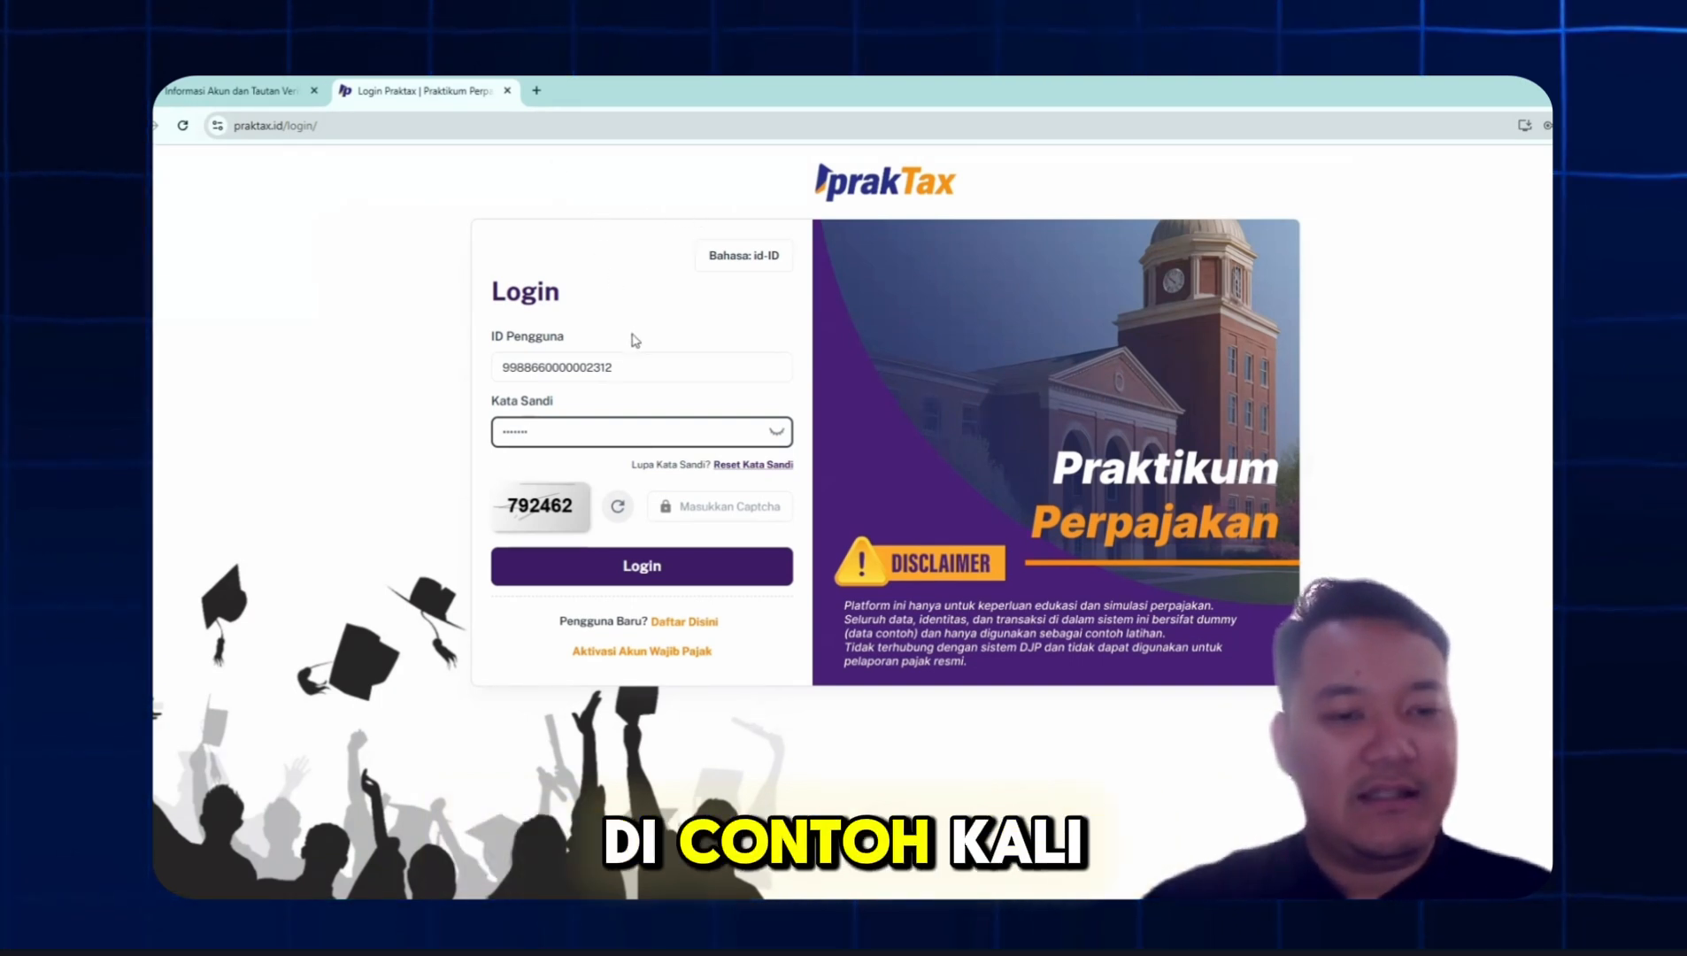
# Log in to praktax.id with the prefilled user ID and password, filling in the captcha code
pyautogui.click(306, 129)
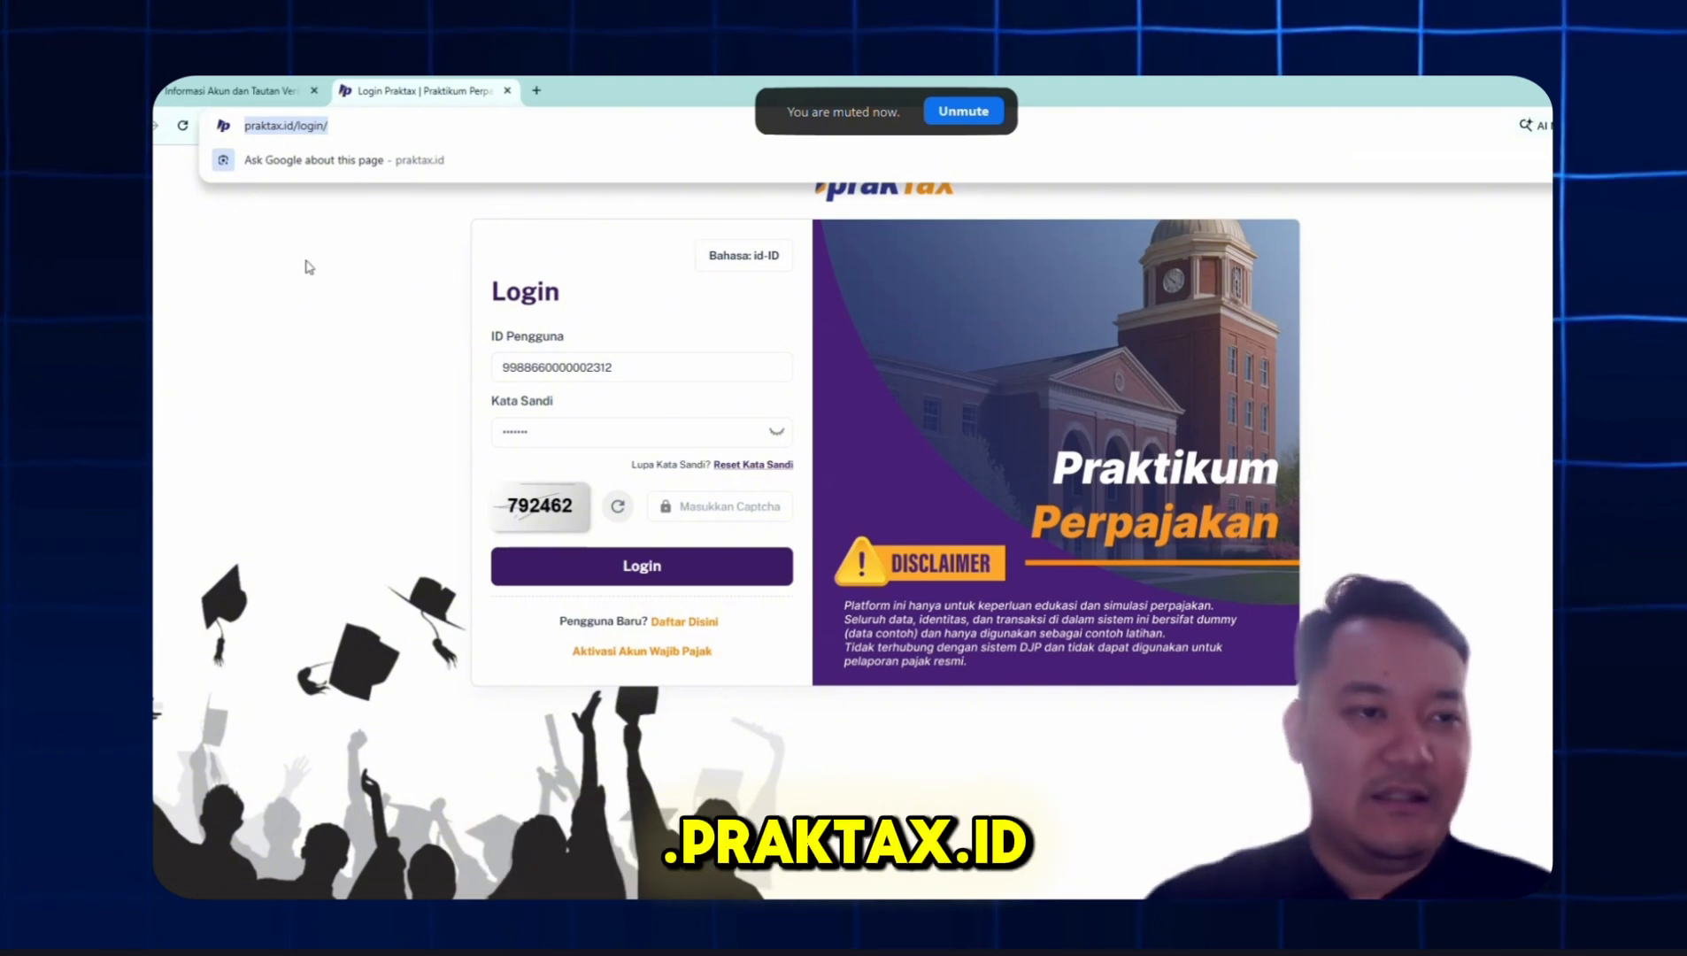
pyautogui.click(323, 266)
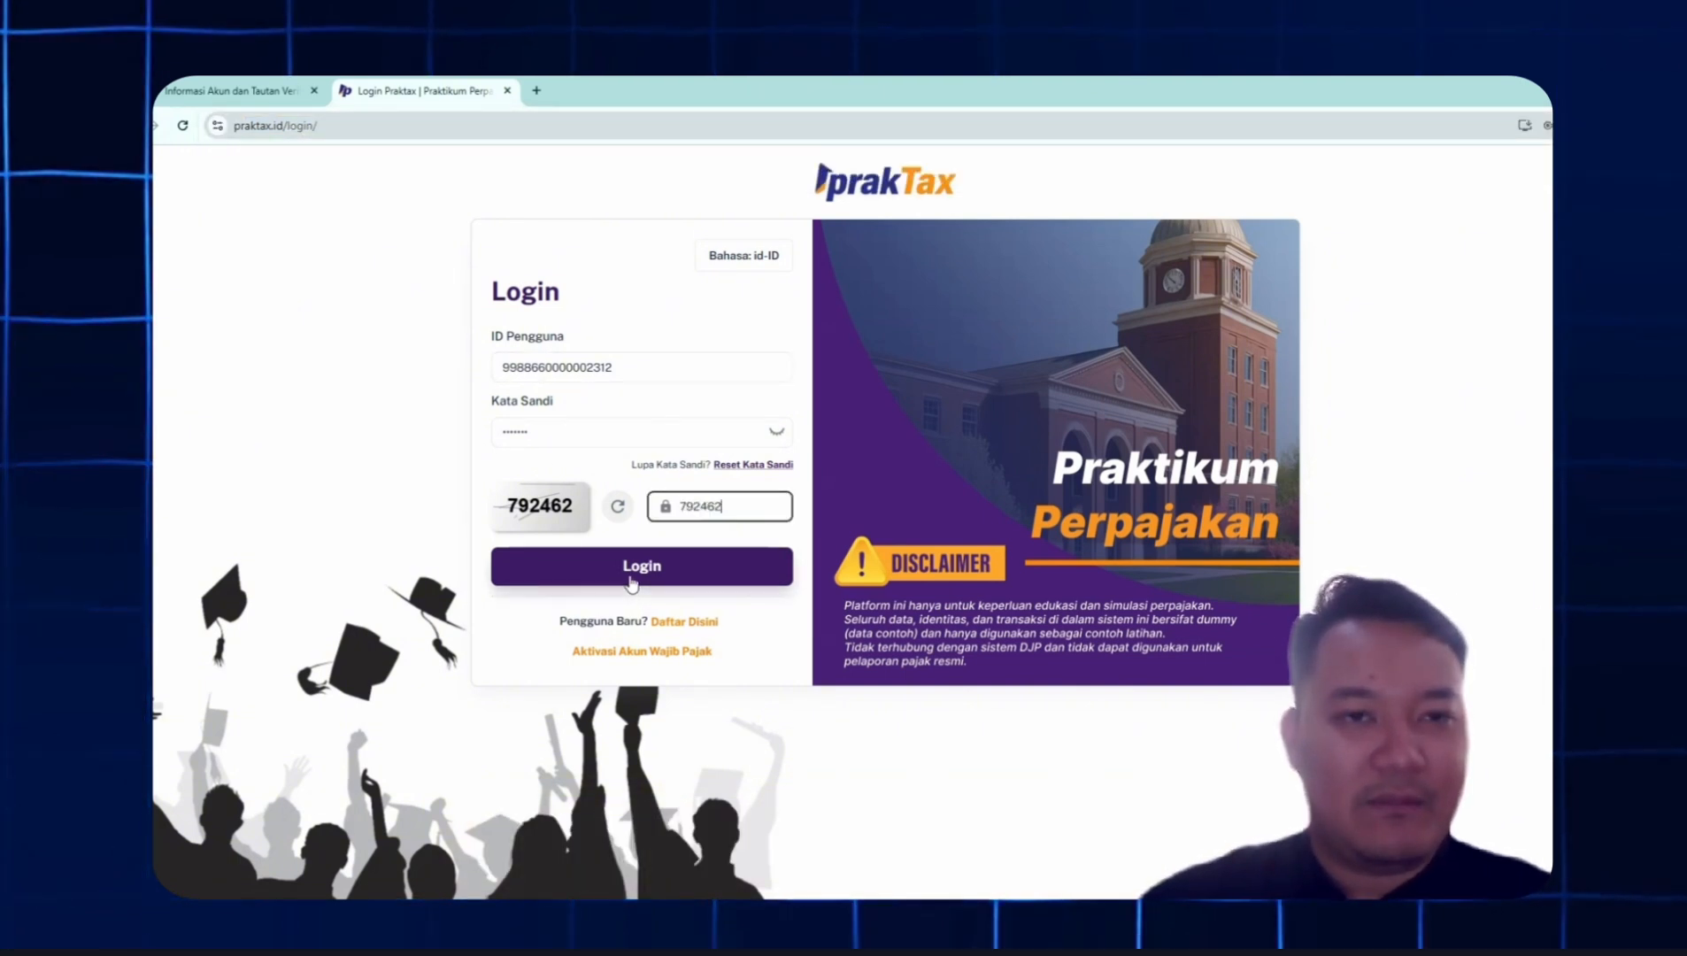
pyautogui.click(632, 582)
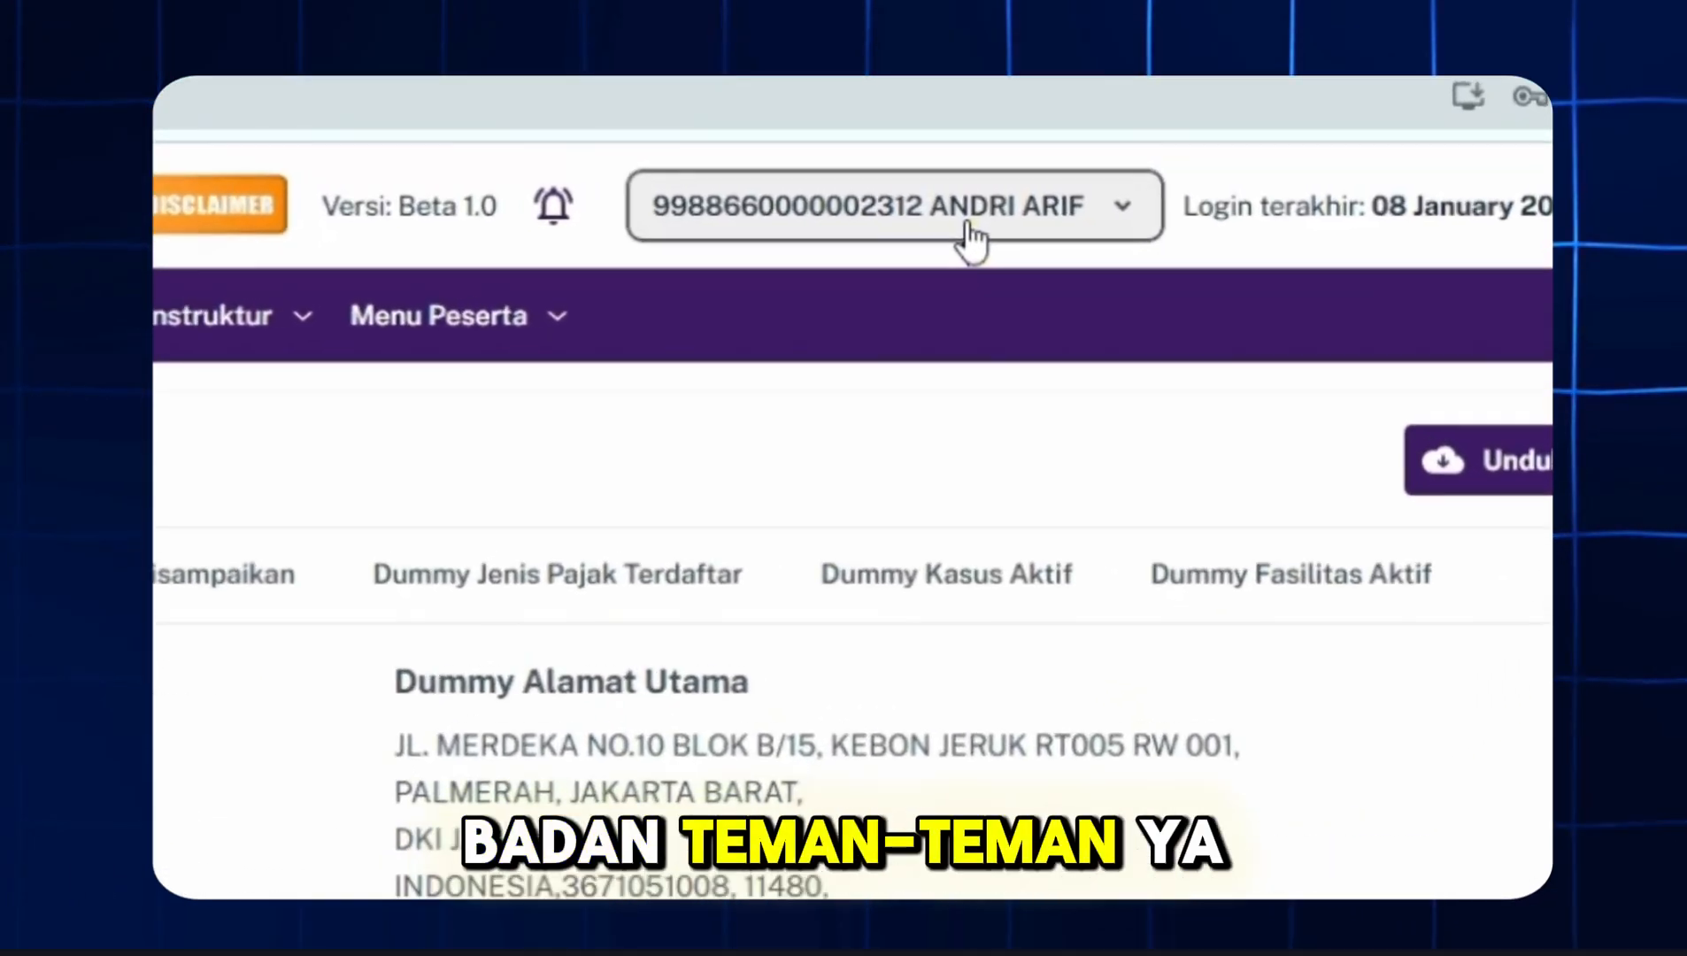
# Switch the active account from the personal main account to the company listed under Wajib Pajak
pyautogui.click(925, 228)
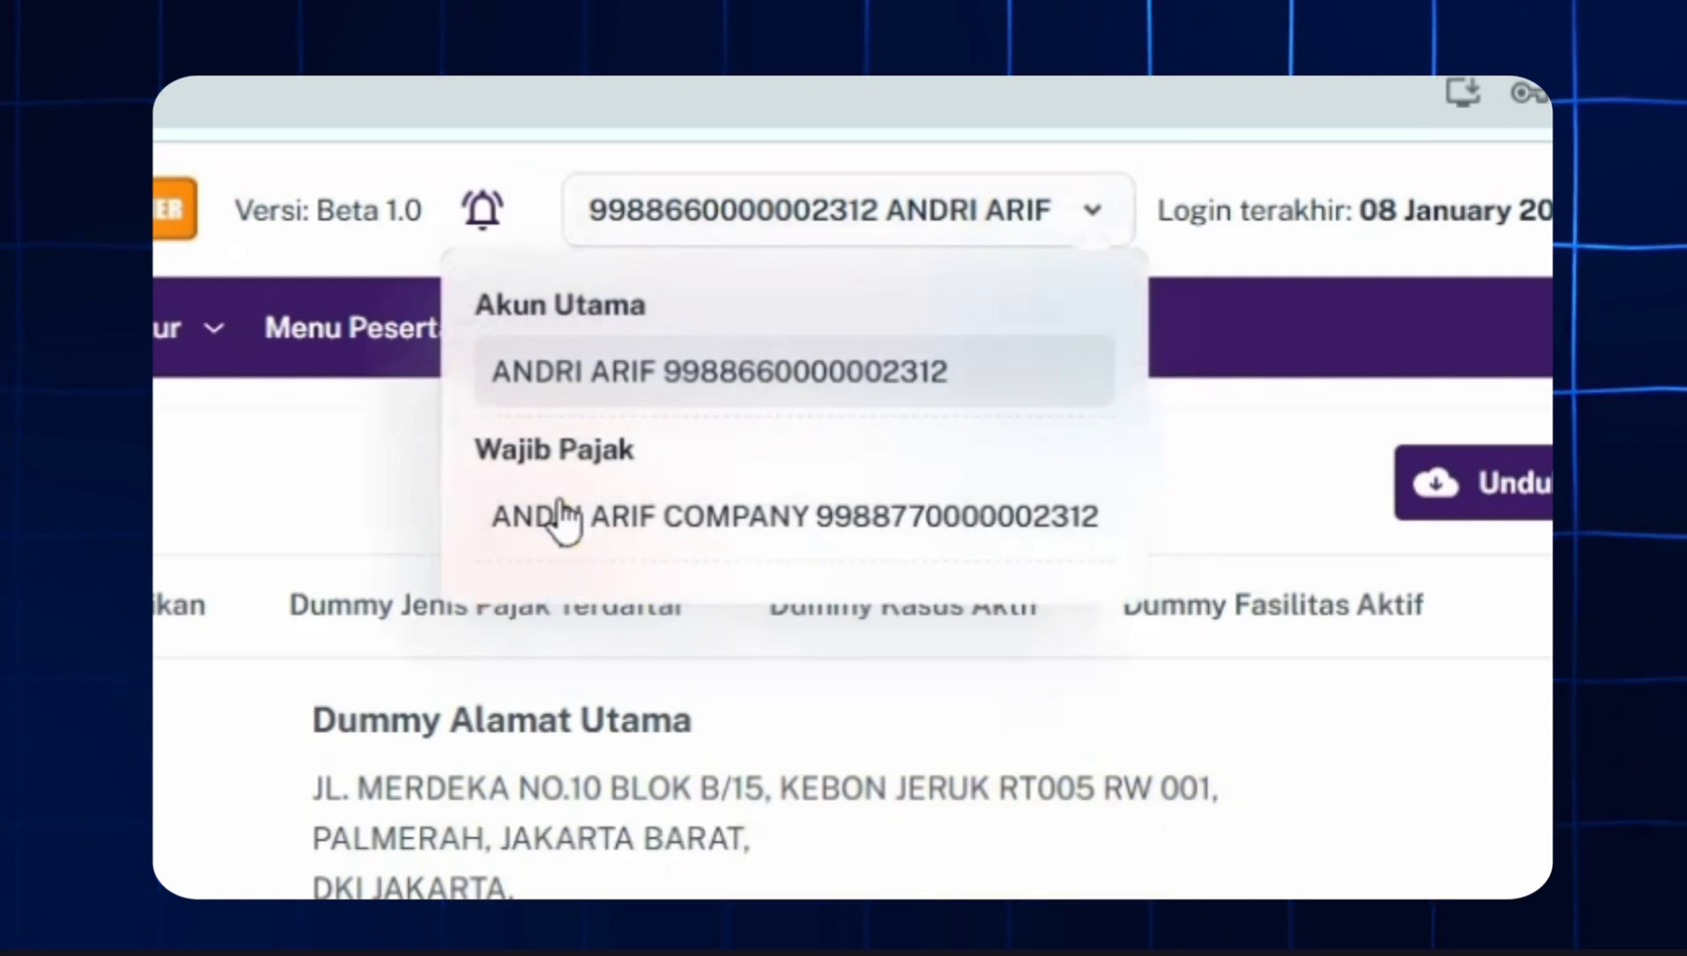
pyautogui.click(782, 524)
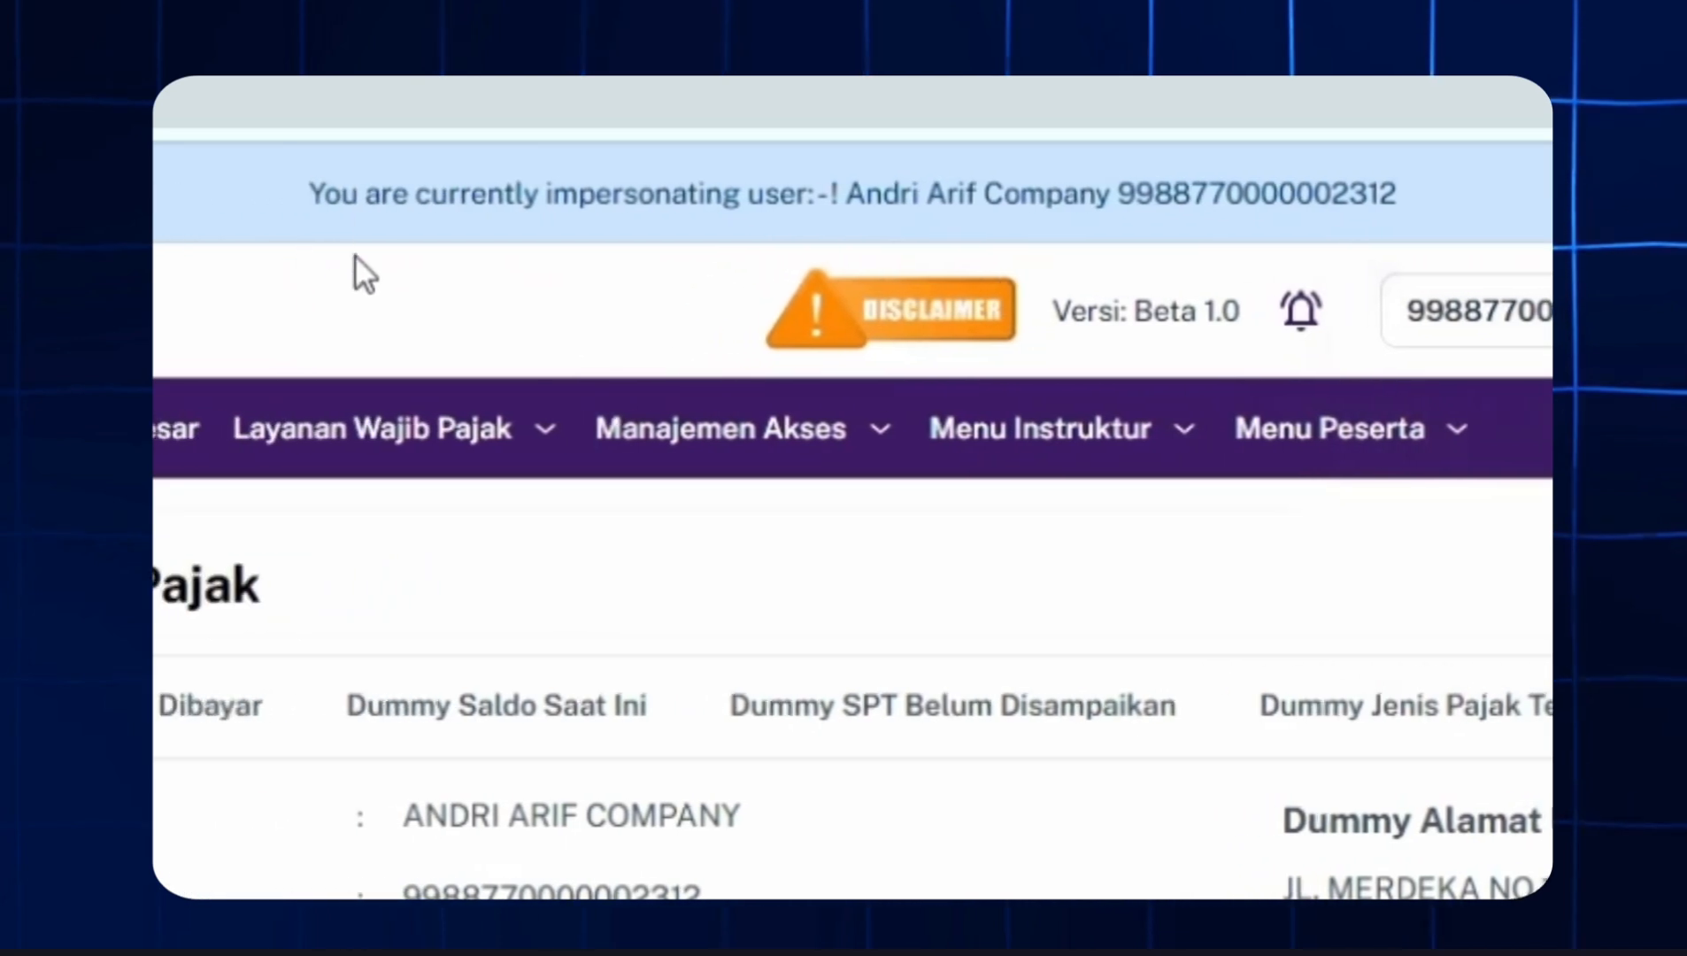
pyautogui.moveTo(353, 206); pyautogui.dragTo(1361, 186)
pyautogui.click(1036, 195)
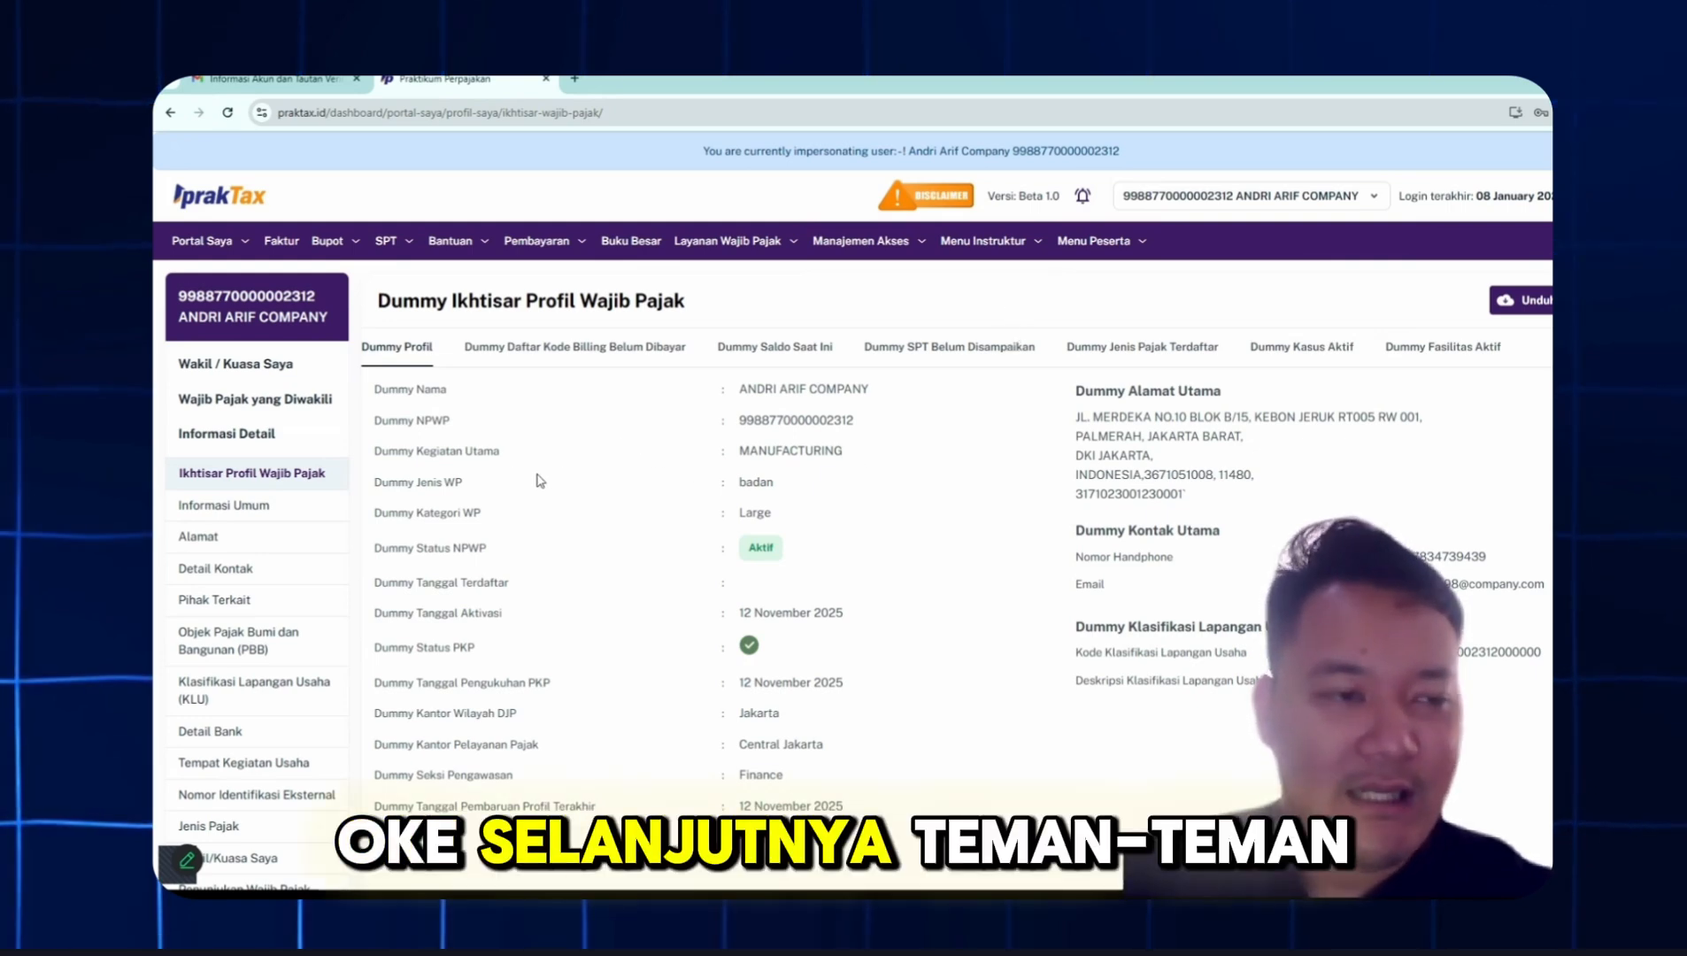
# Start a new draft return in Surat Pemberitahuan (SPT) and choose PPh Unifikasi as its tax type
pyautogui.click(399, 246)
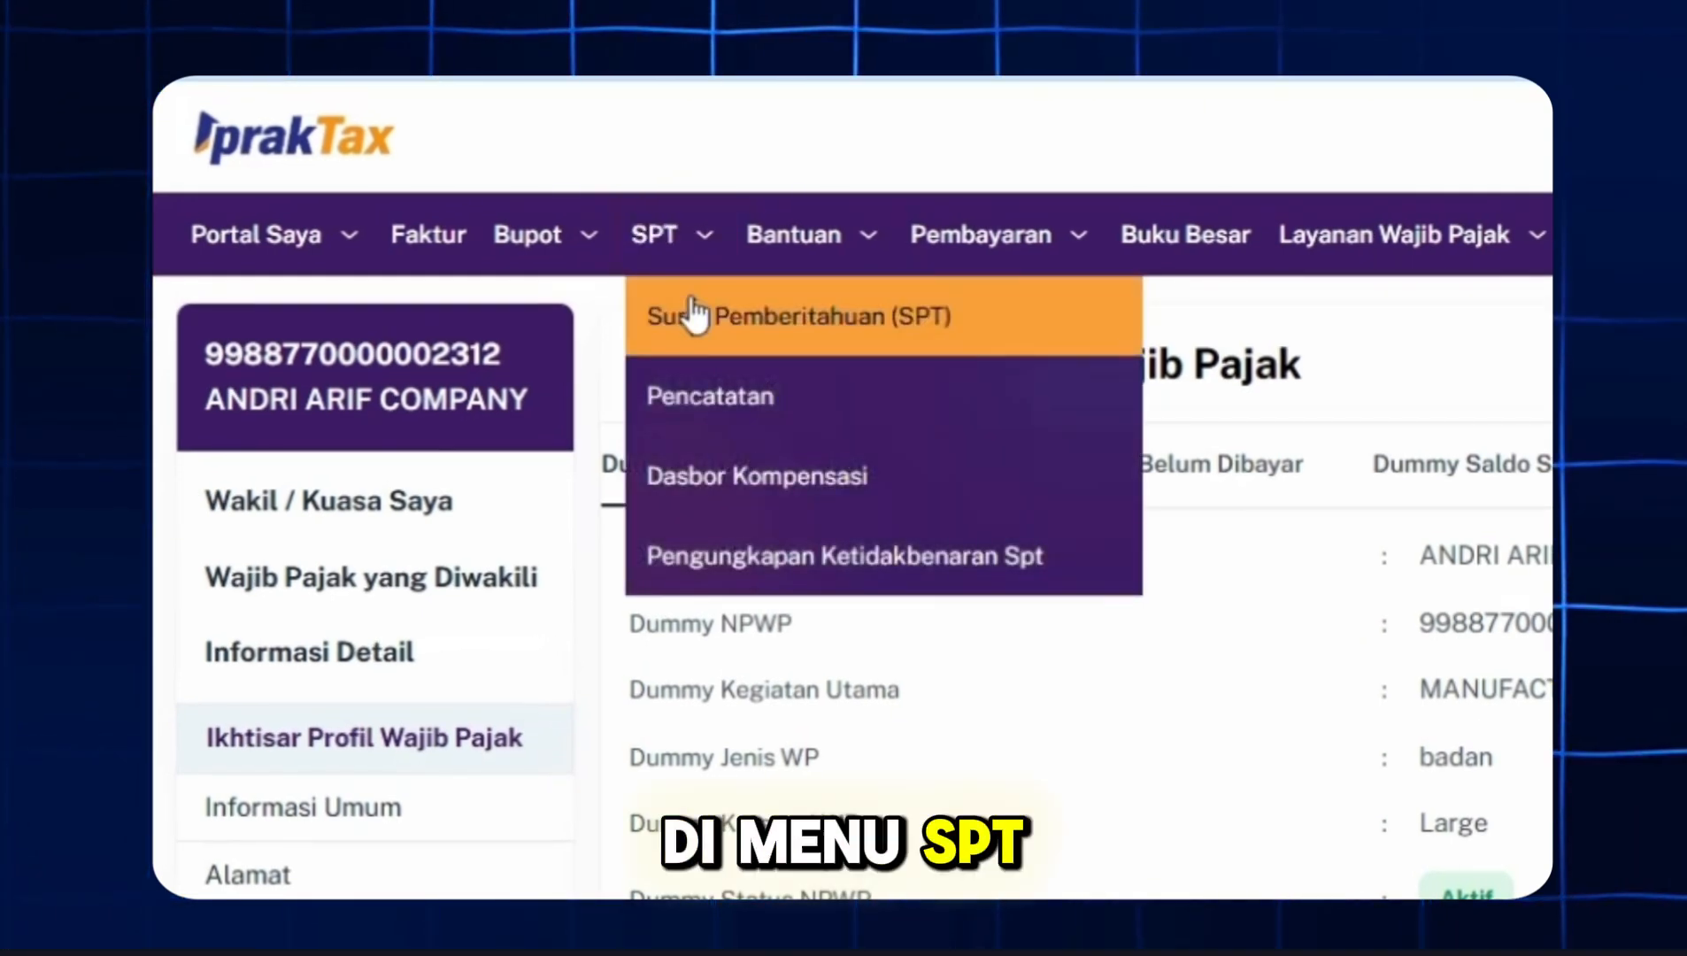
pyautogui.click(1034, 311)
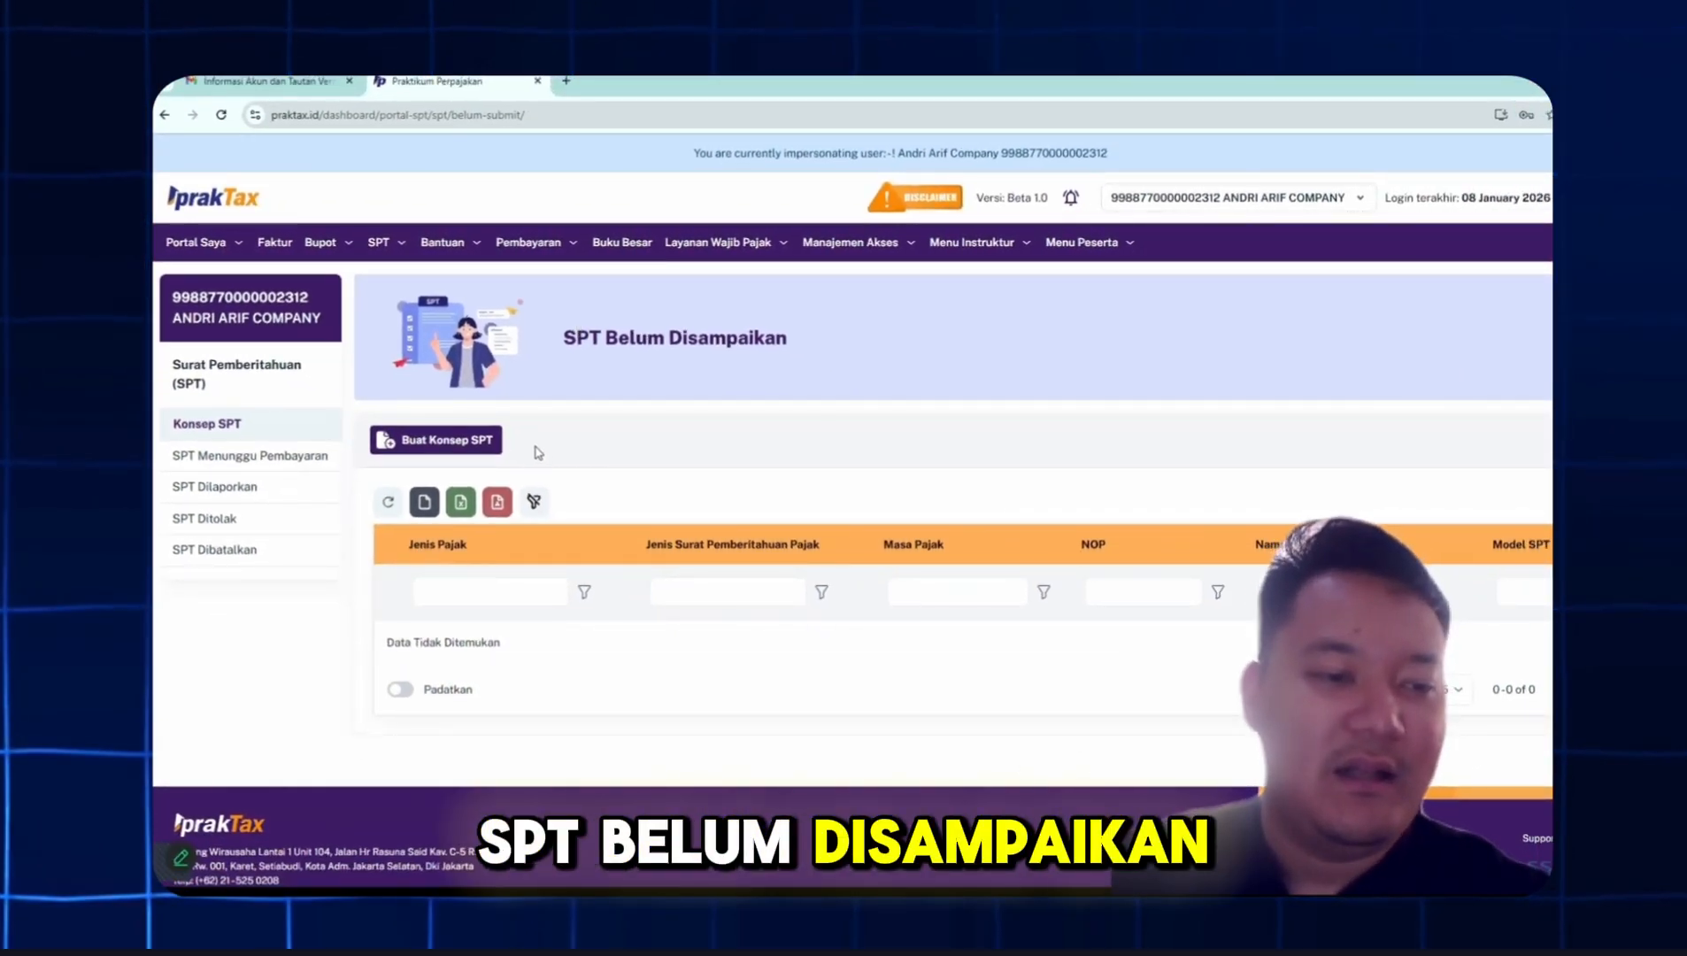
pyautogui.click(486, 449)
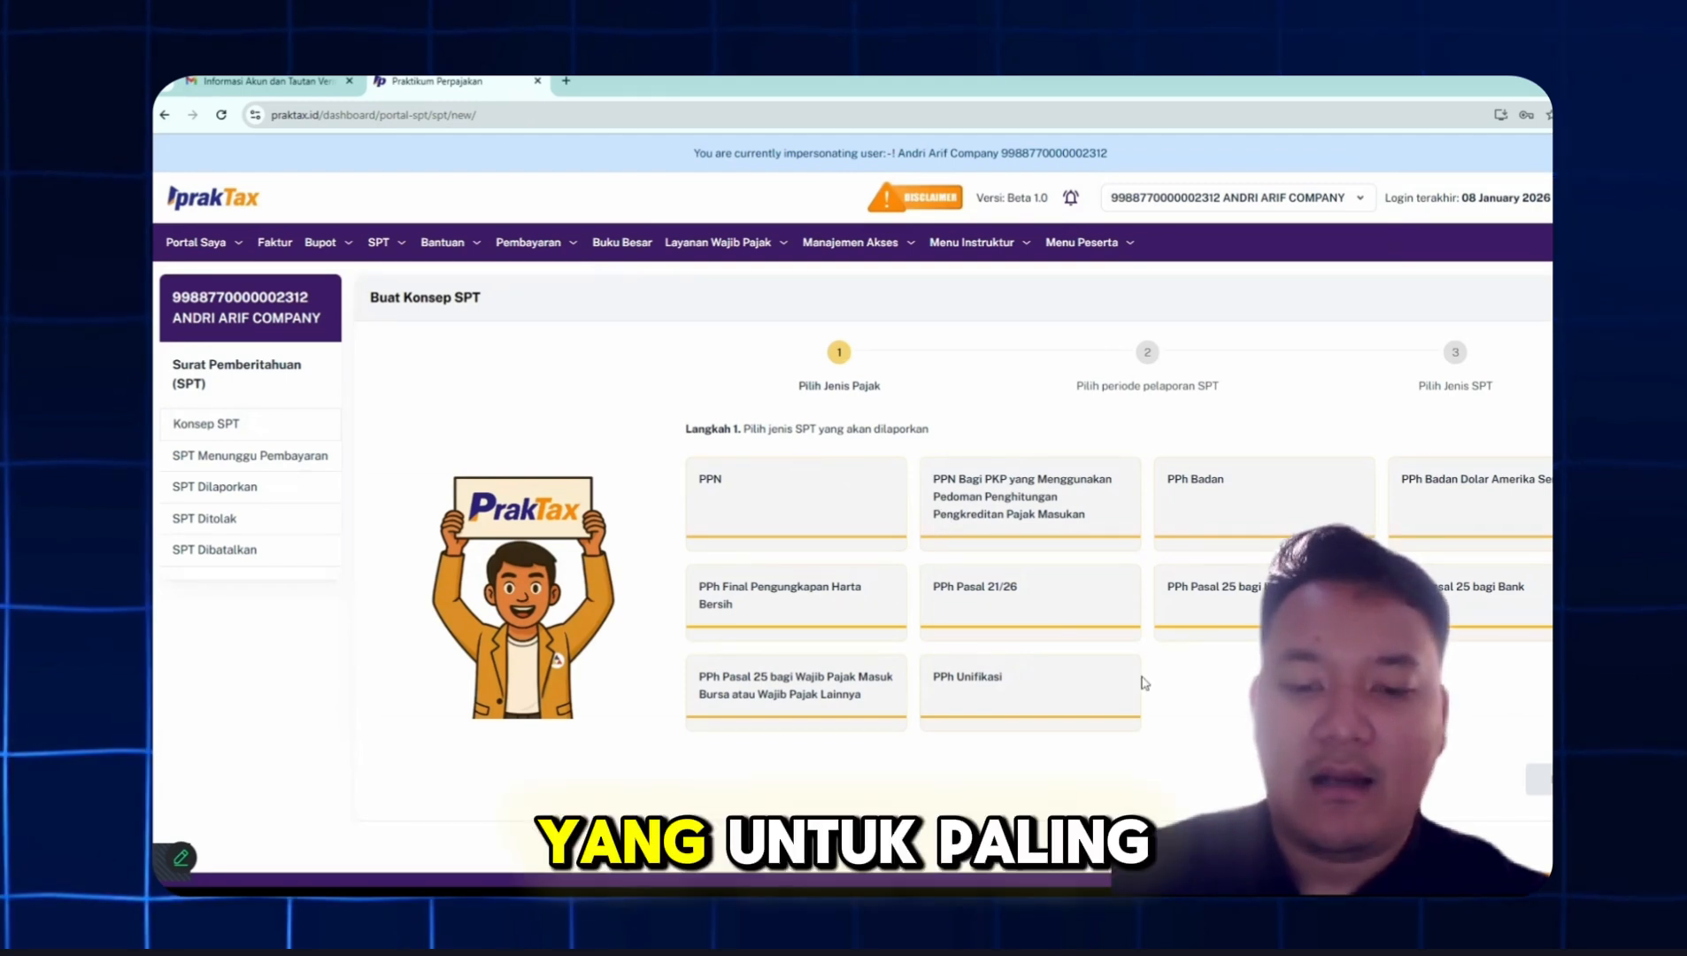
pyautogui.click(1079, 699)
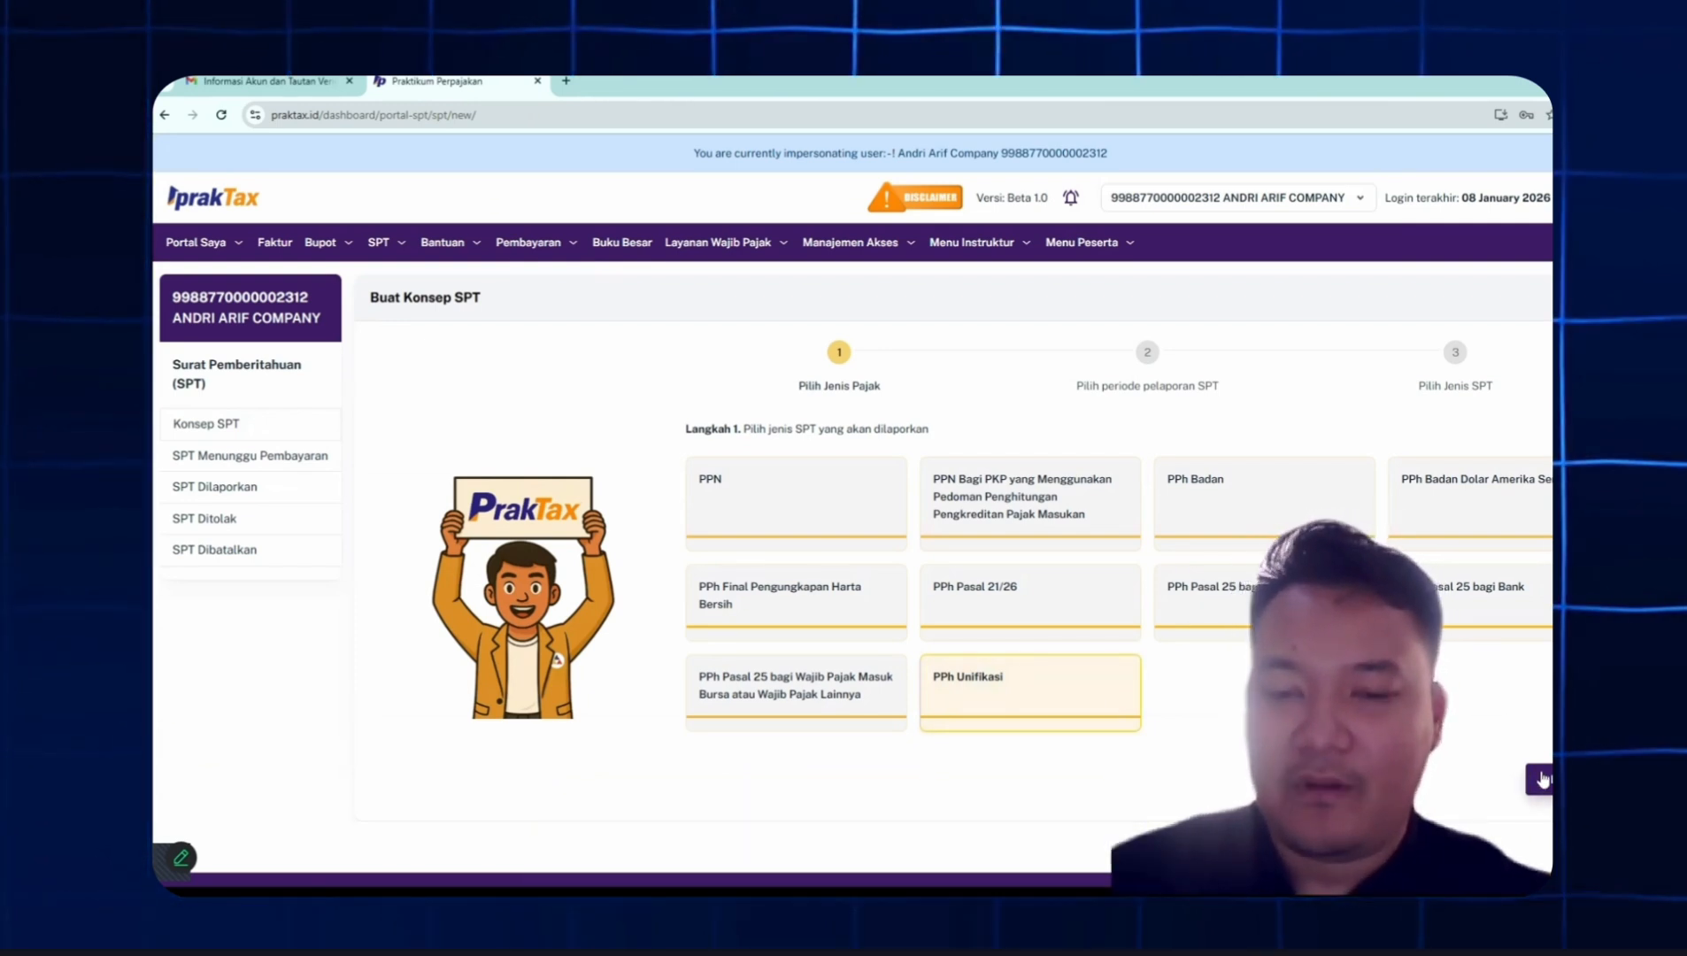
pyautogui.click(1541, 779)
# Set the tax period to Januari 2026, pick the first listed SPT model and create the draft
pyautogui.click(897, 555)
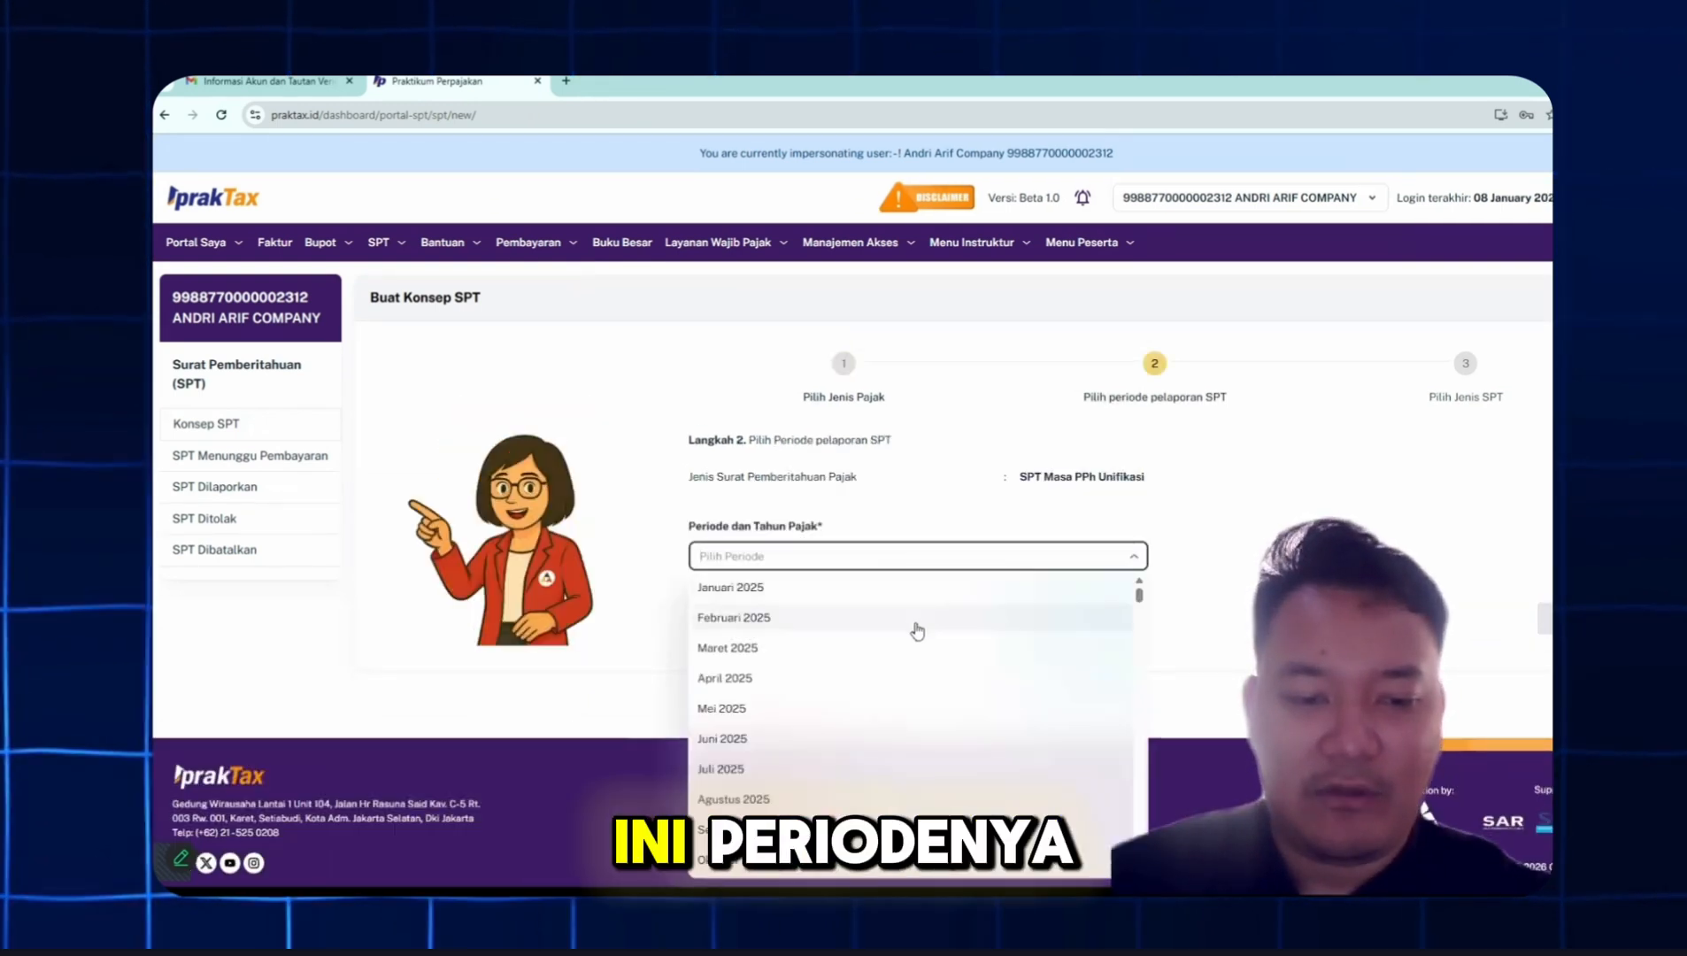
pyautogui.scroll(-4, 912, 637)
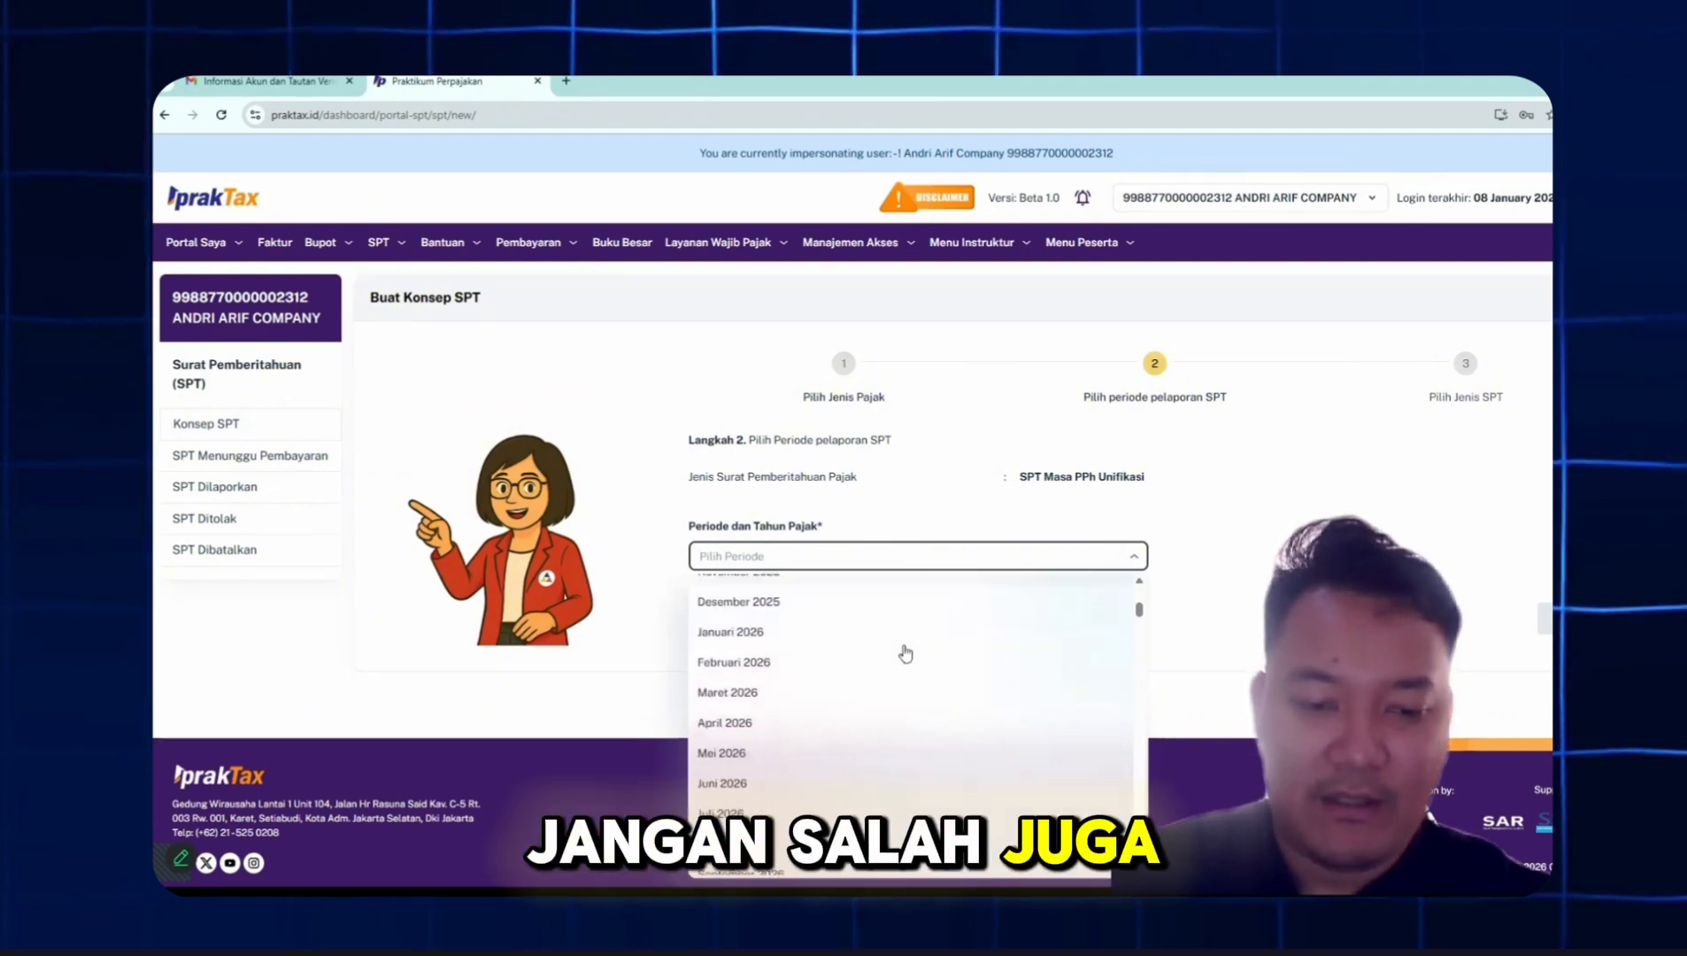
pyautogui.scroll(-3, 903, 653)
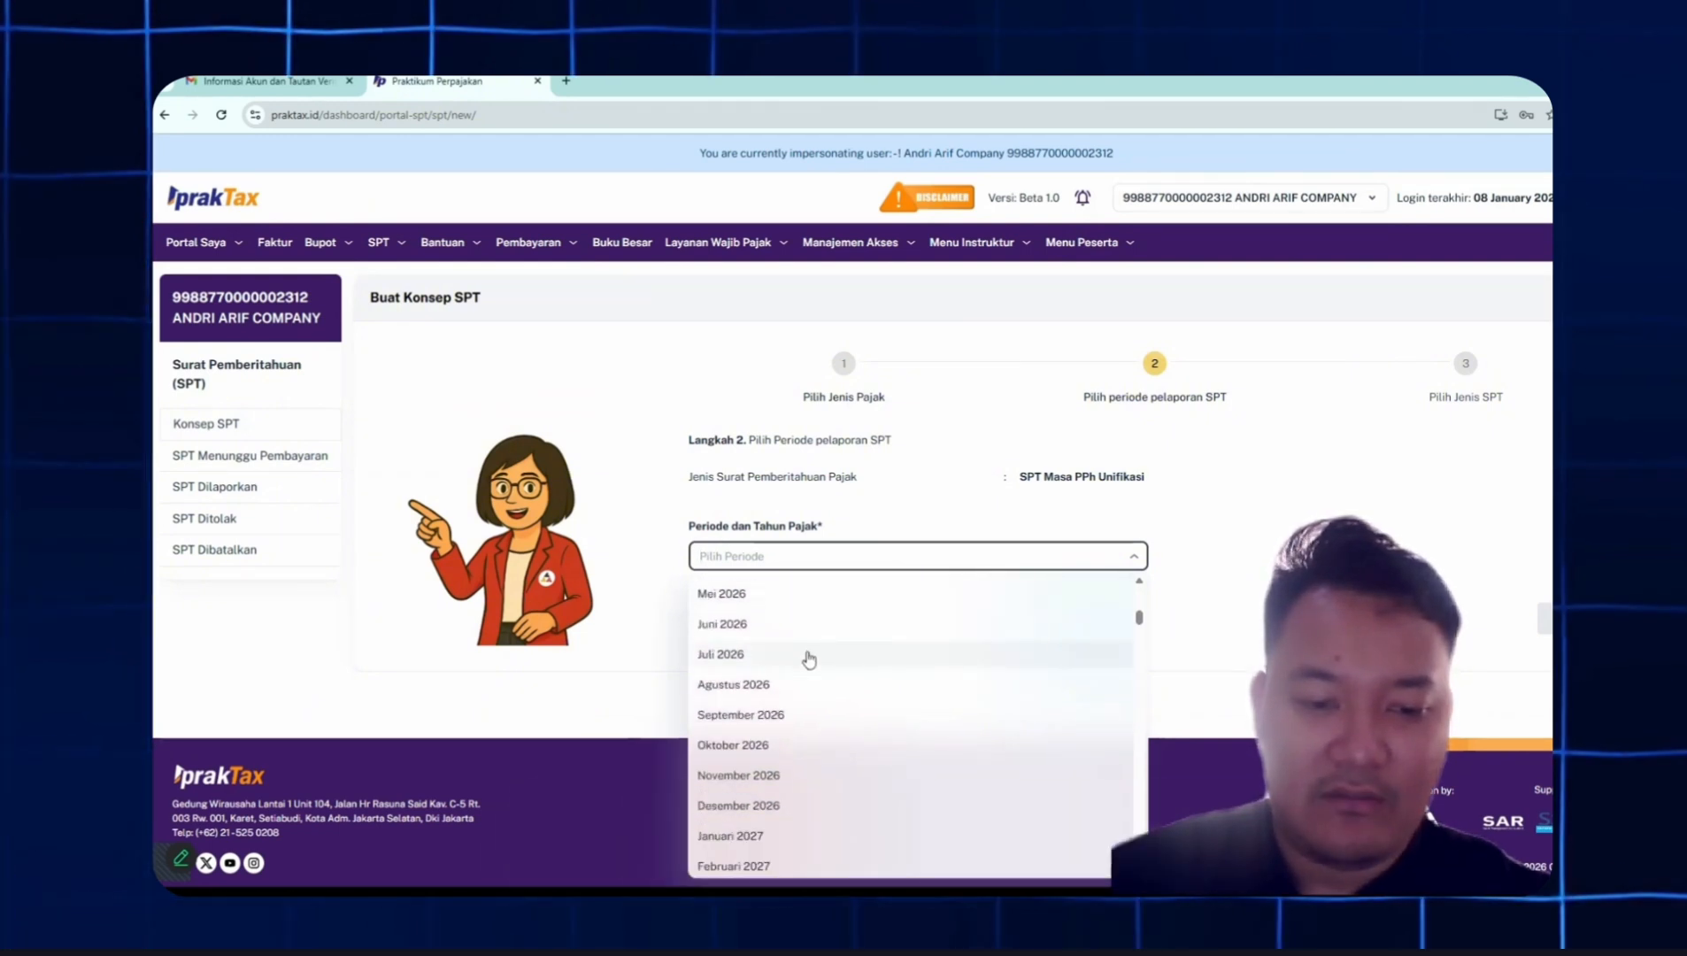
pyautogui.scroll(2, 779, 647)
pyautogui.click(772, 626)
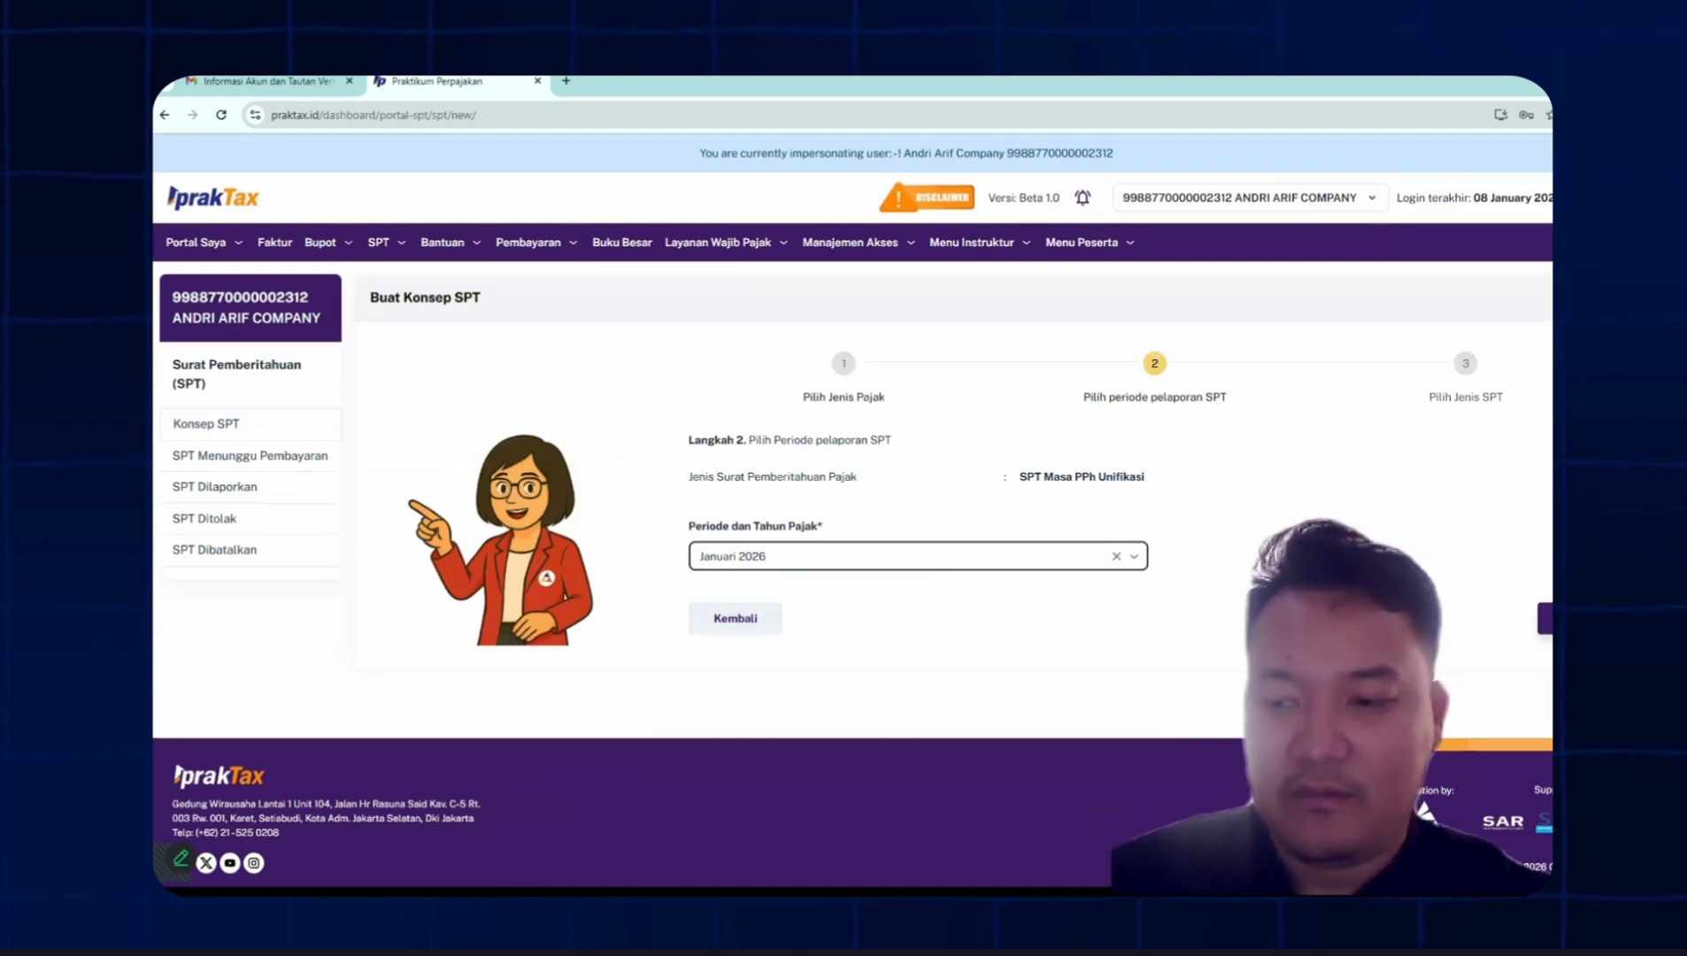
pyautogui.click(1546, 619)
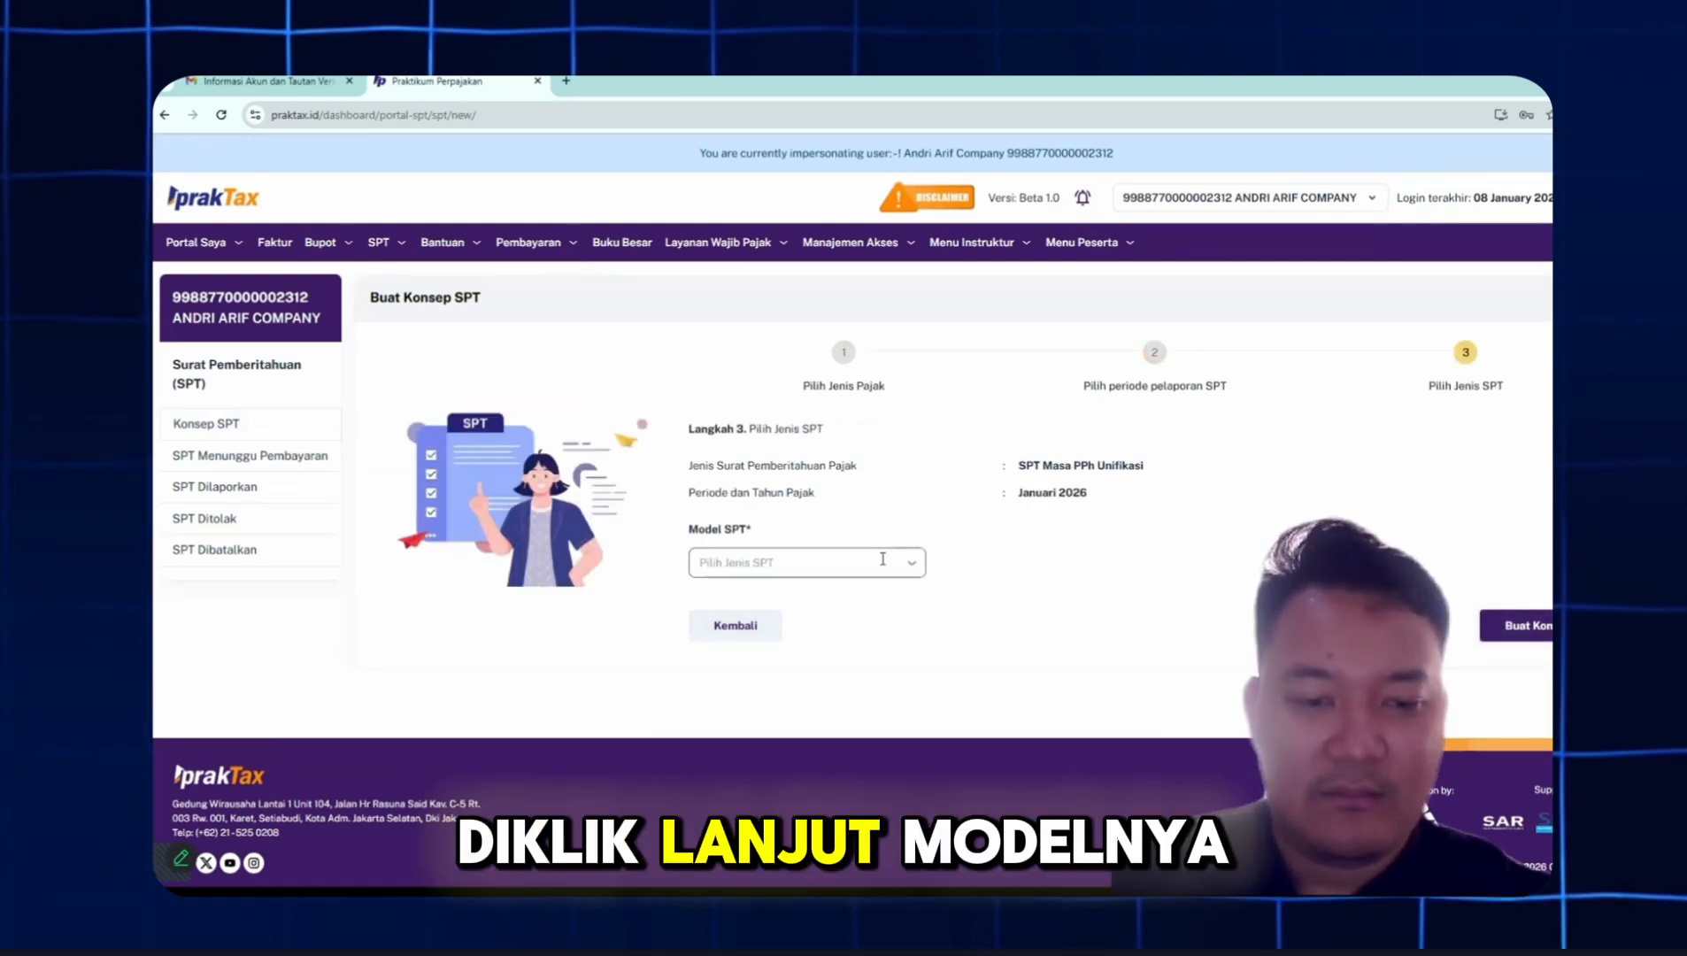
pyautogui.click(883, 561)
pyautogui.click(881, 592)
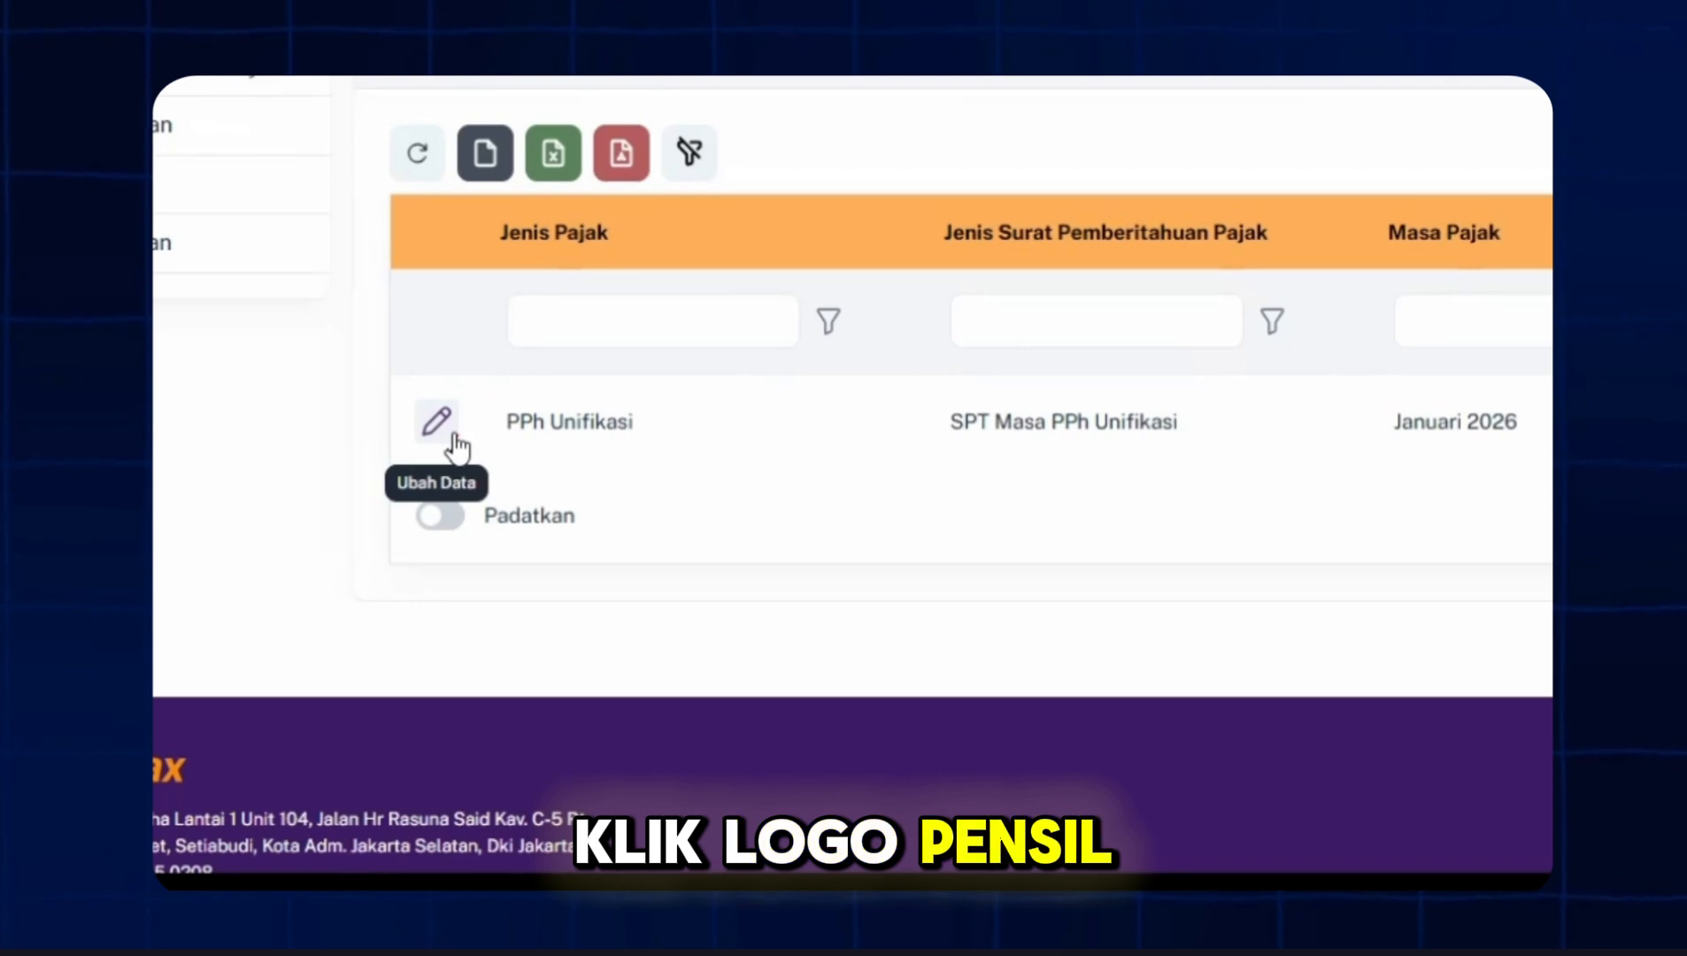
# Open the Januari 2026 PPh Unifikasi draft for editing and post its SPT data
pyautogui.click(455, 435)
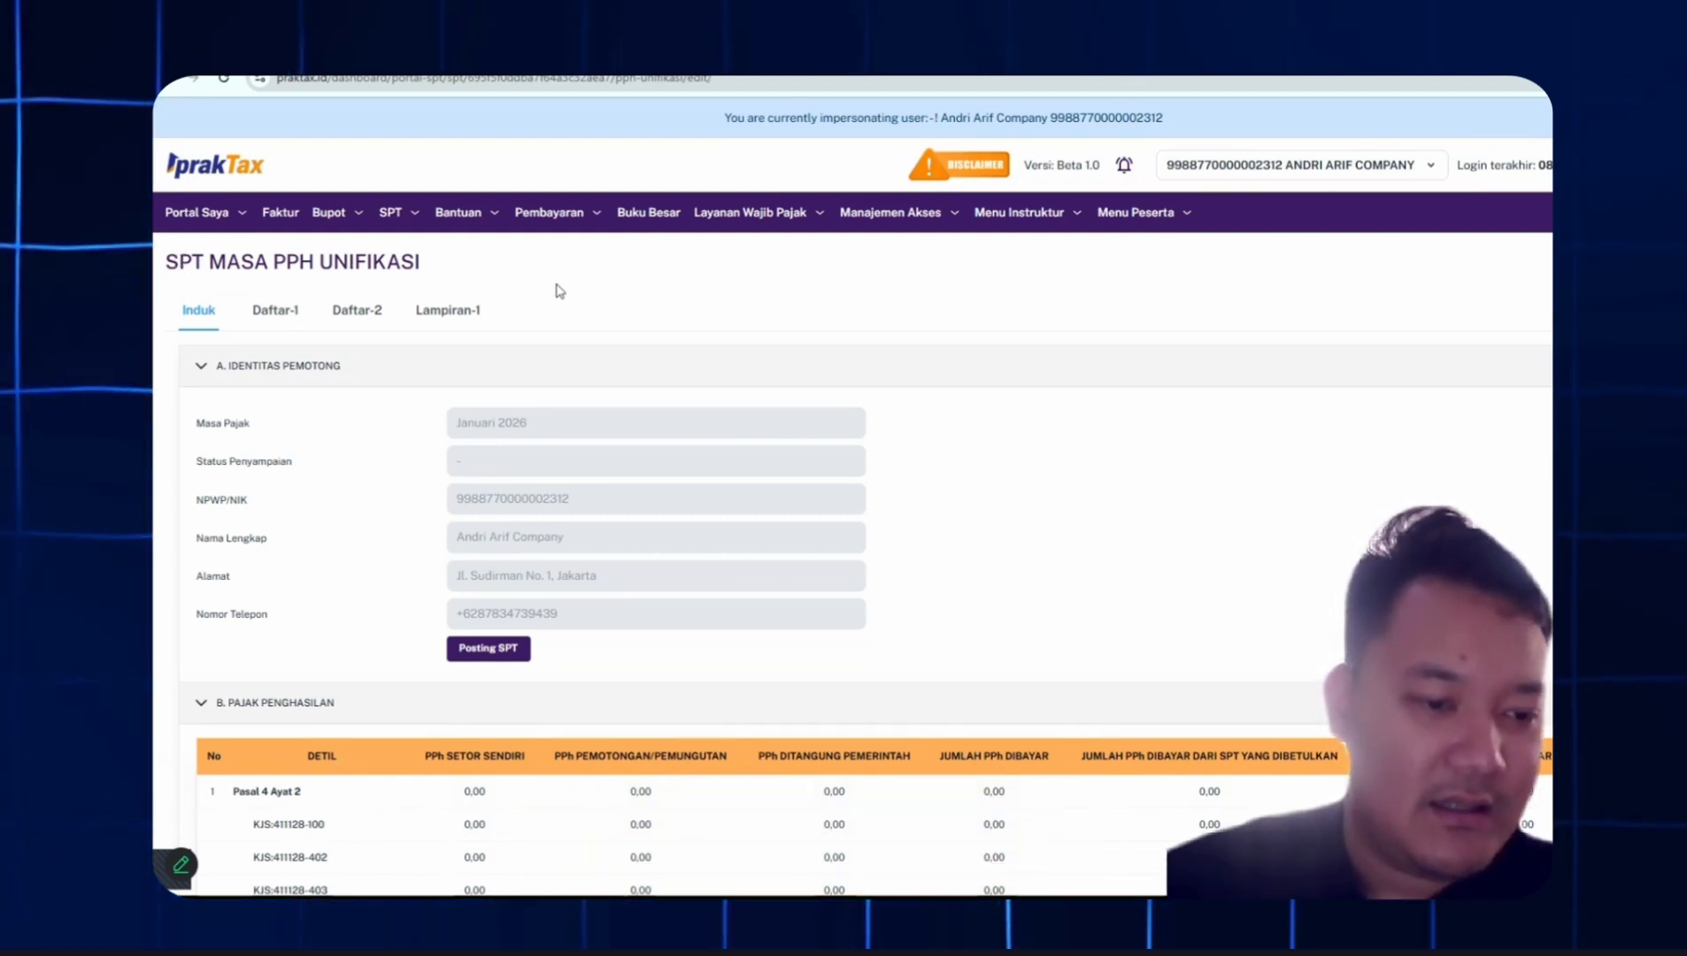
pyautogui.click(512, 652)
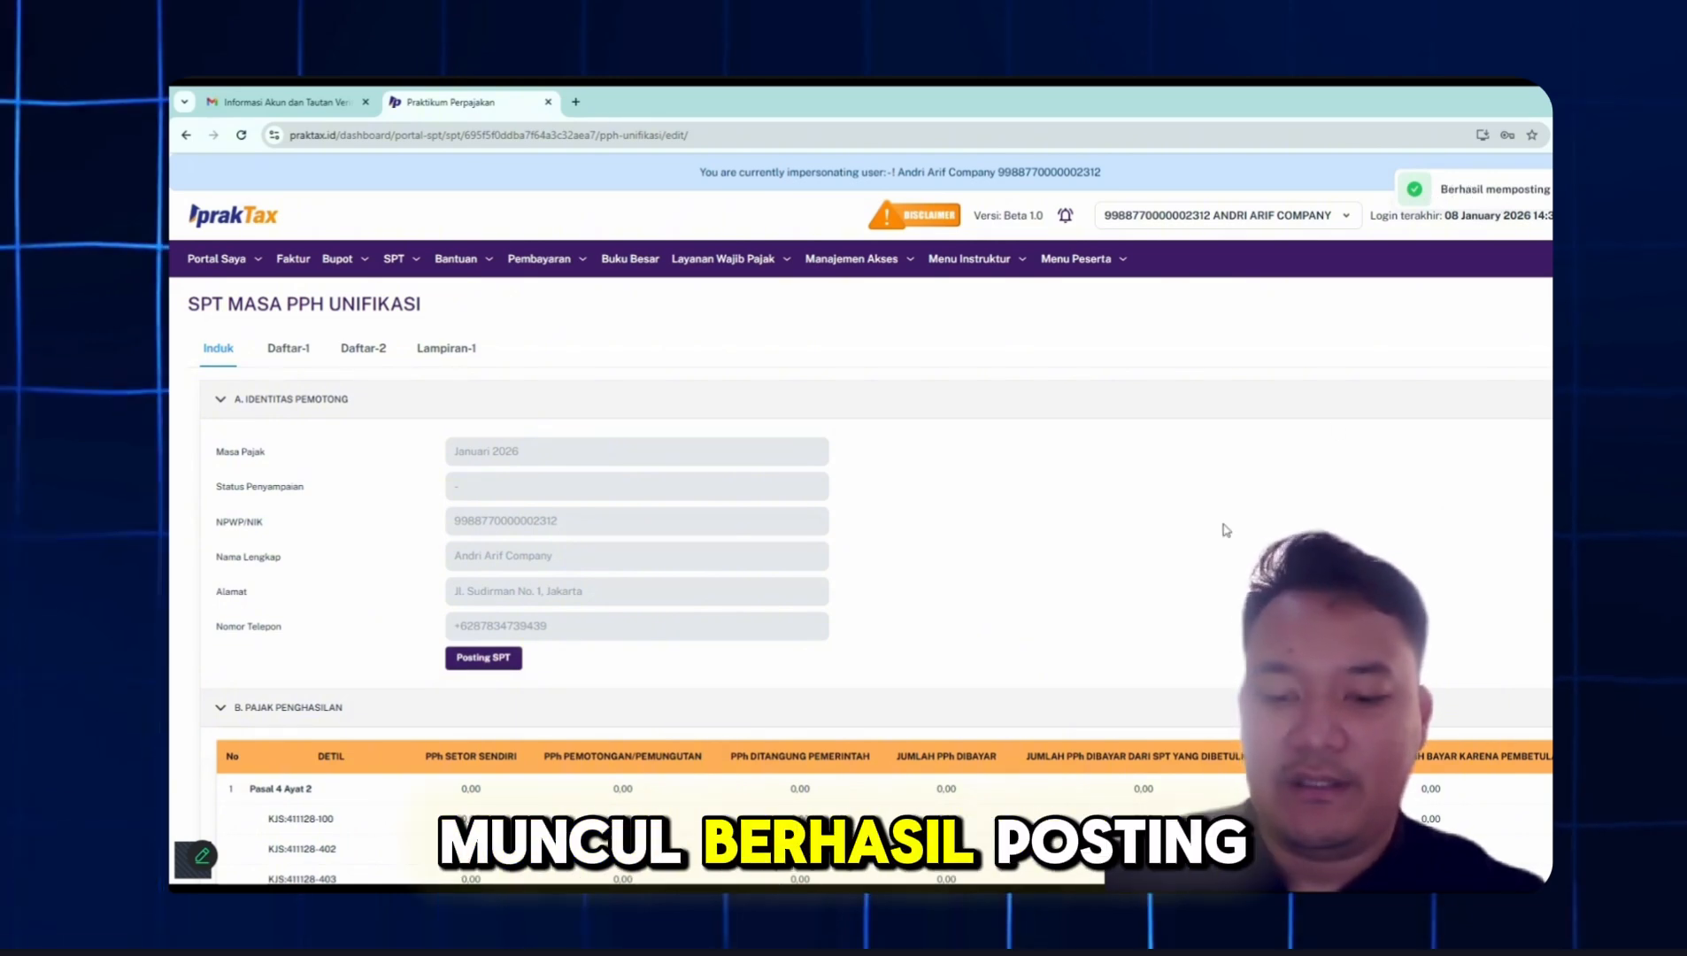
pyautogui.scroll(-8, 1221, 532)
pyautogui.scroll(10, 1222, 533)
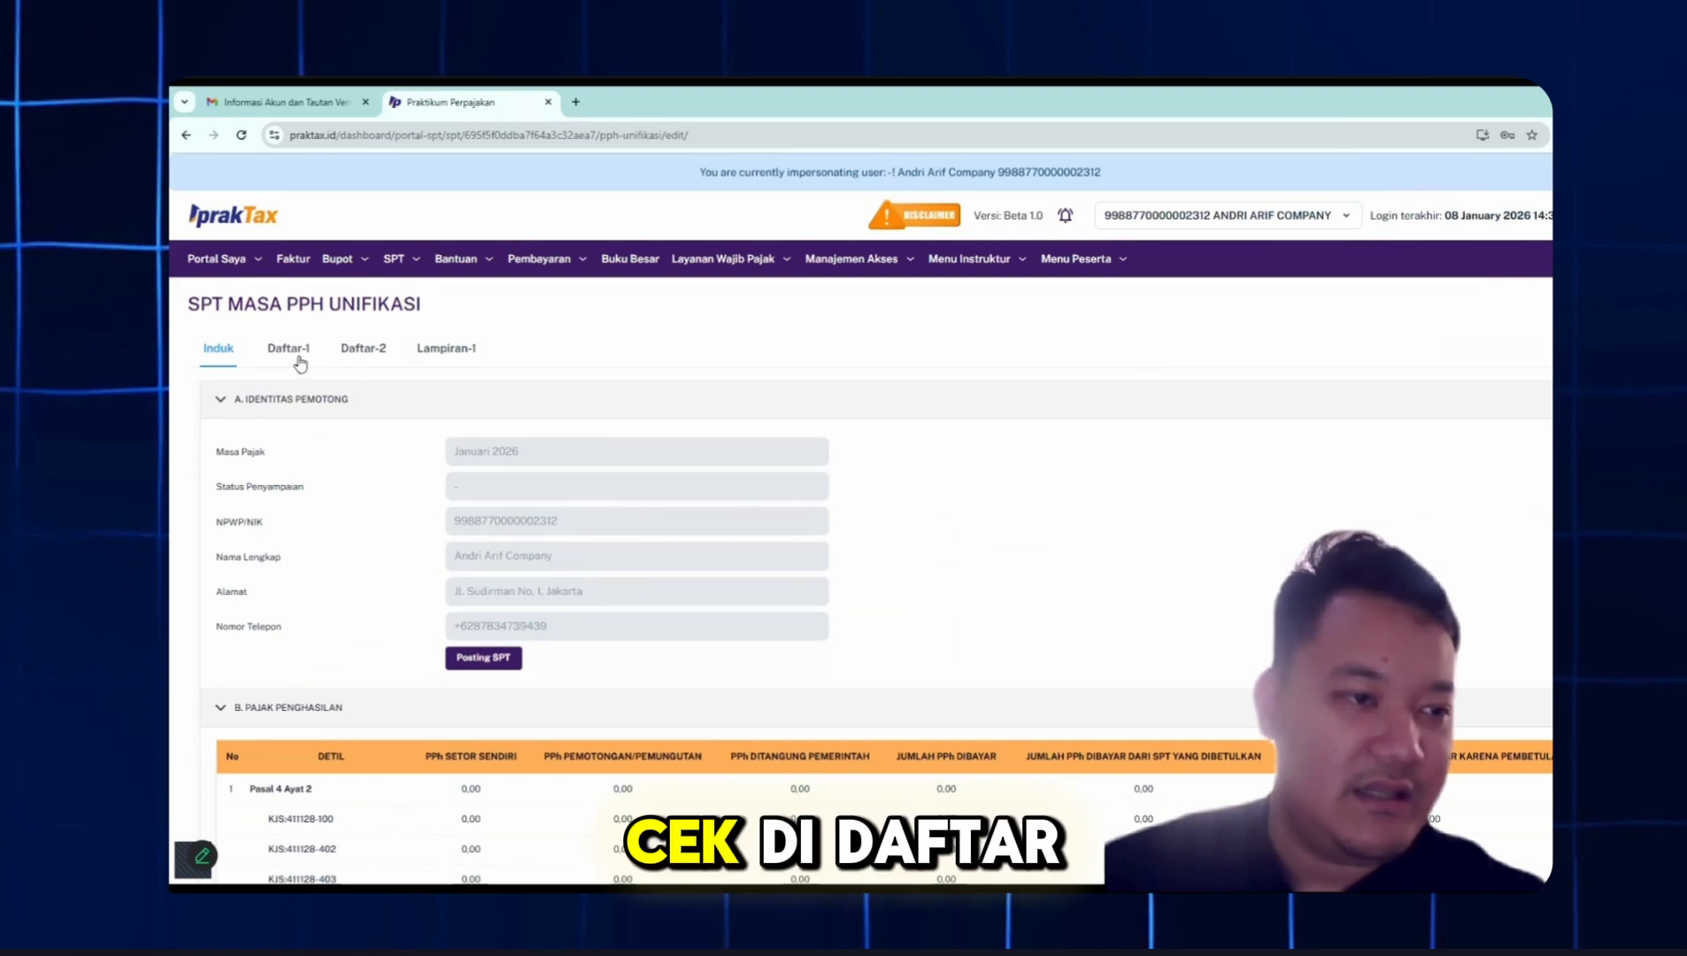
# Examine the withholding slips in the Daftar-1 attachment, in Table I BPPU and Table II BPNR
pyautogui.click(310, 352)
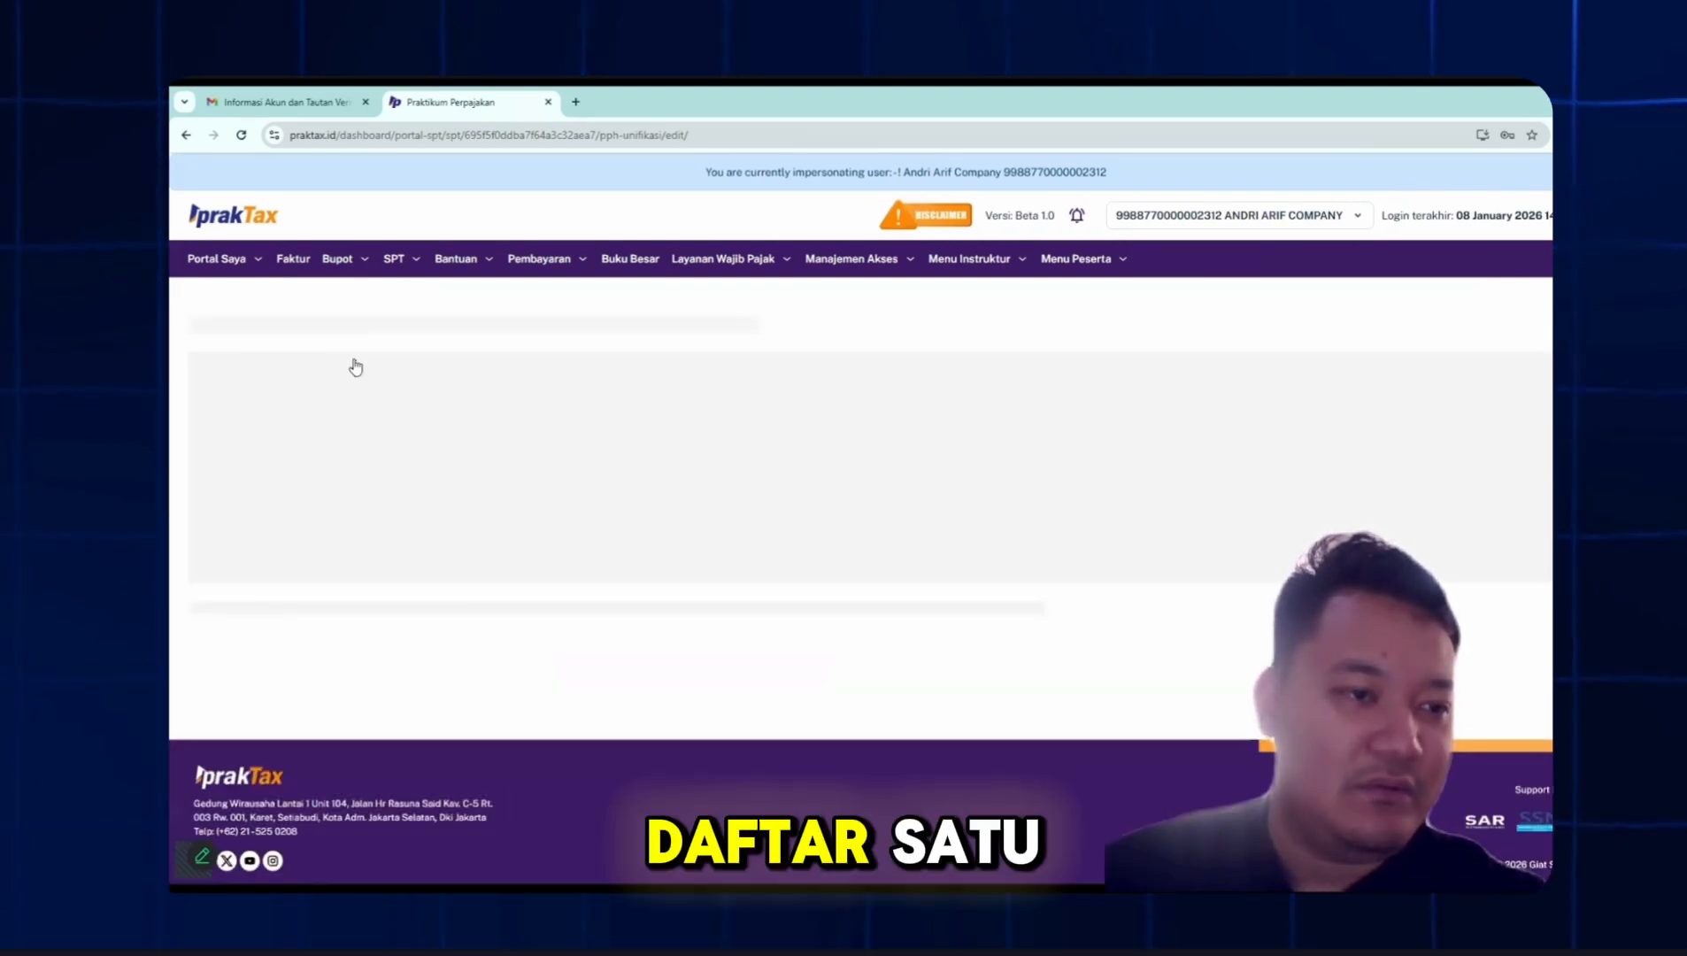
pyautogui.click(370, 351)
pyautogui.click(428, 350)
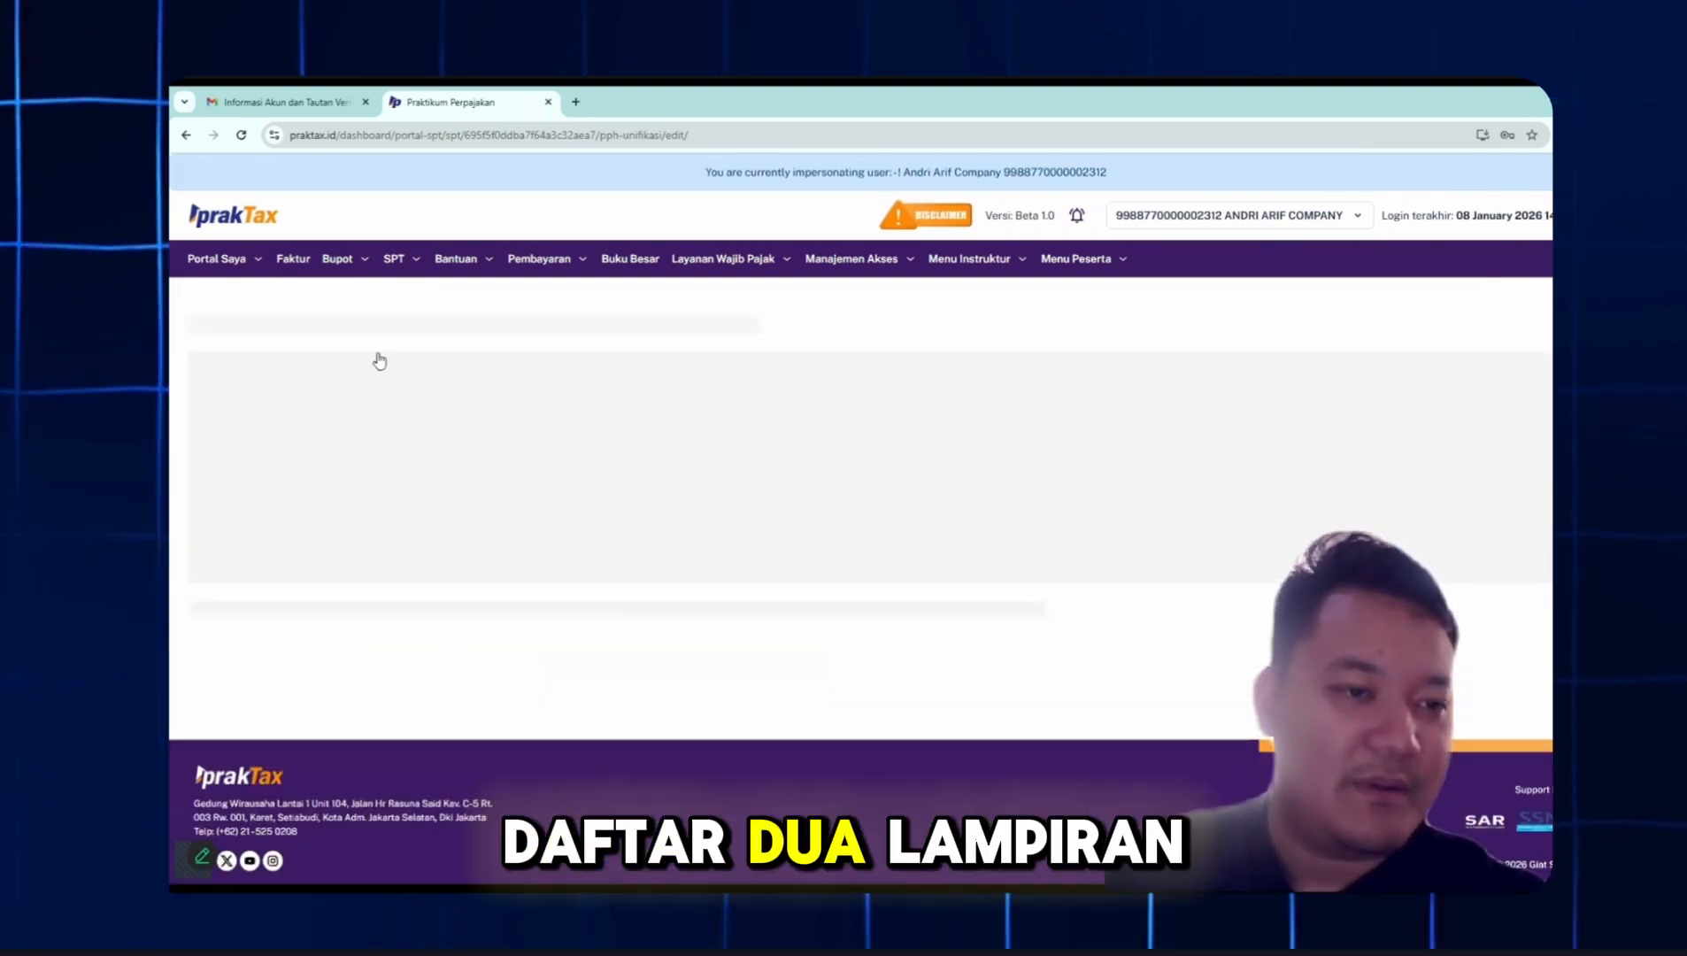
pyautogui.click(284, 358)
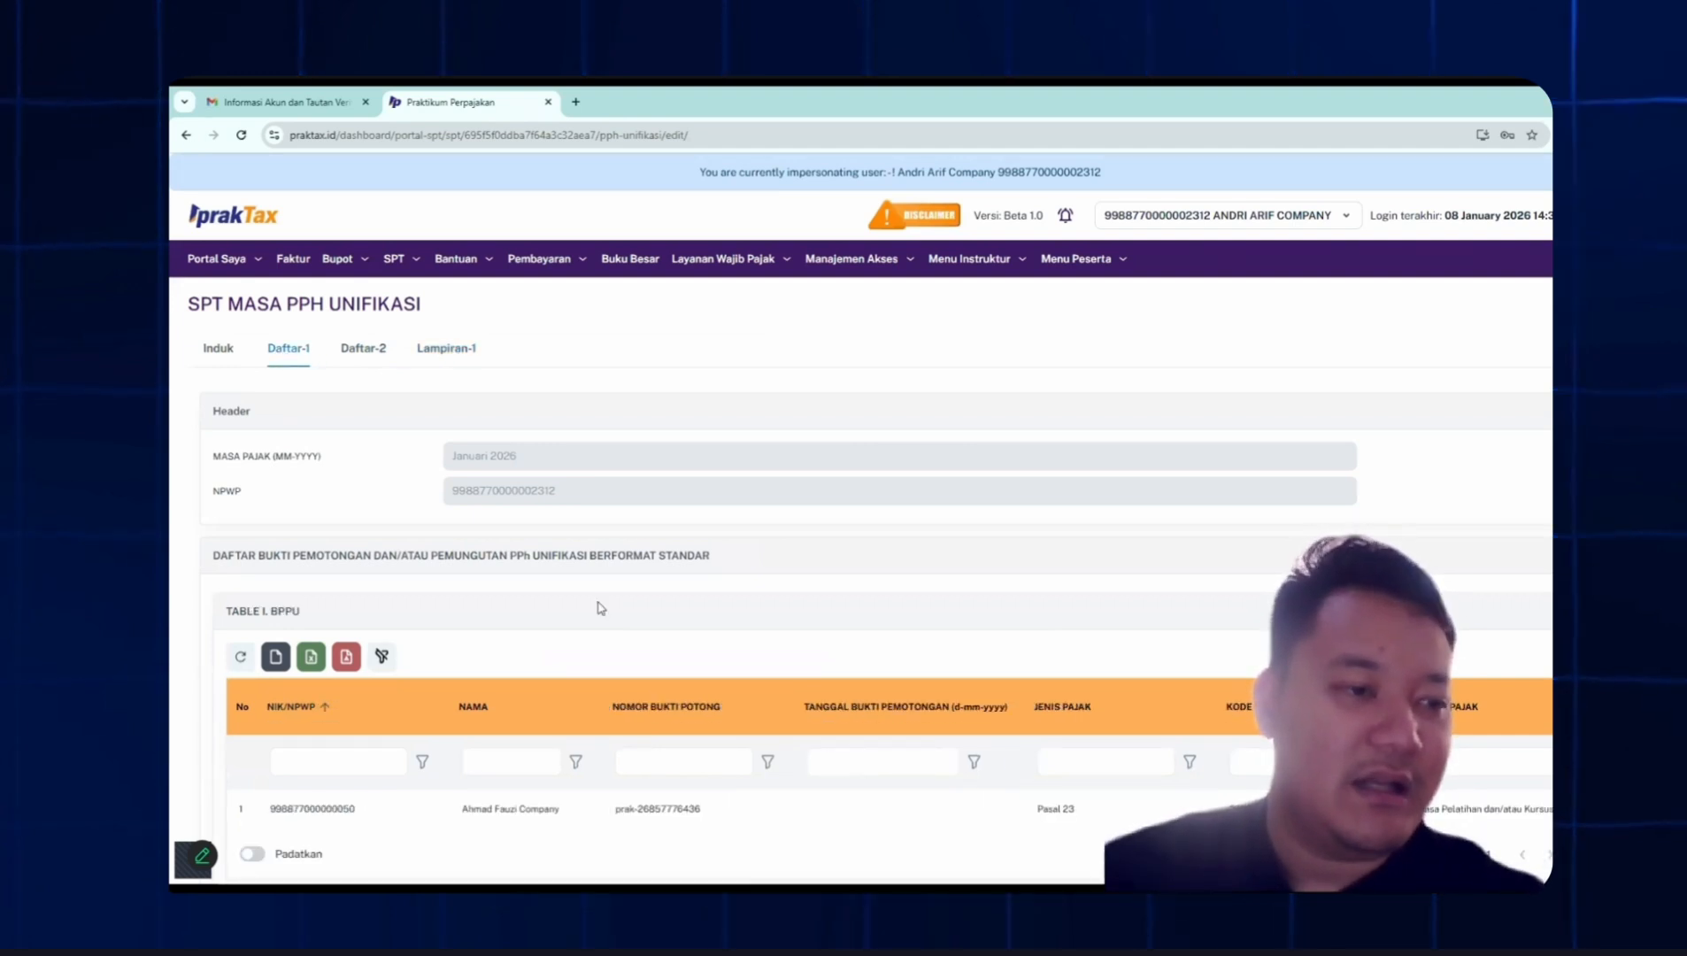
pyautogui.scroll(-3, 641, 673)
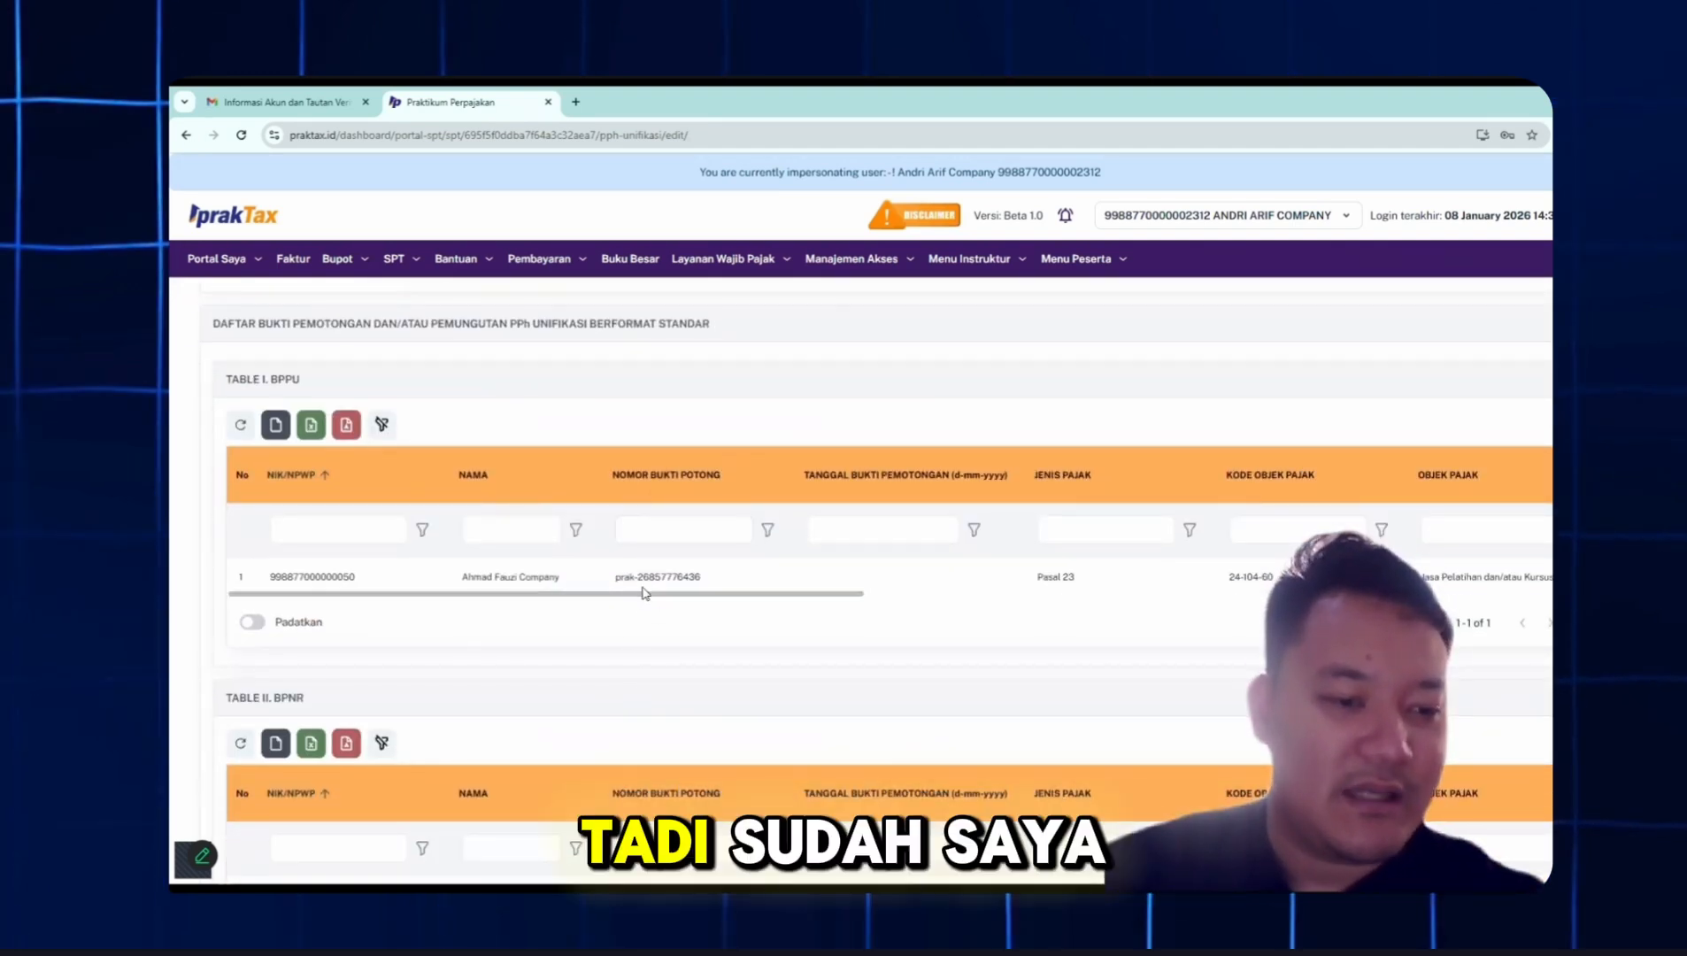
pyautogui.scroll(1, 379, 545)
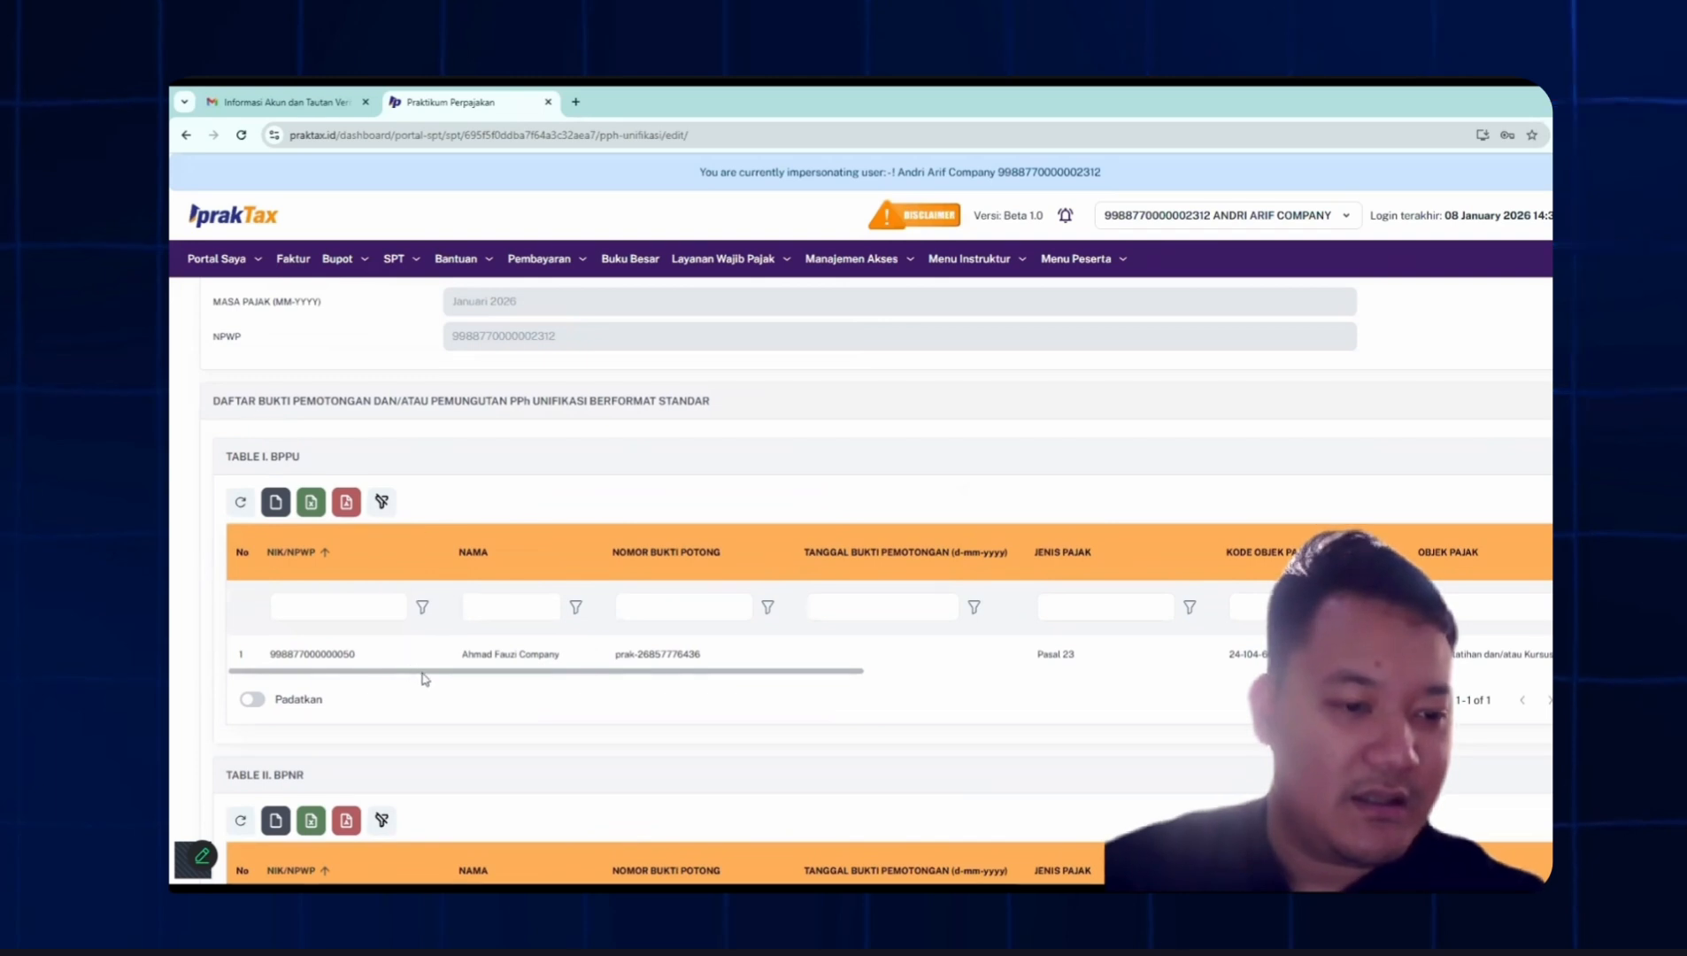
pyautogui.moveTo(448, 673); pyautogui.dragTo(412, 685)
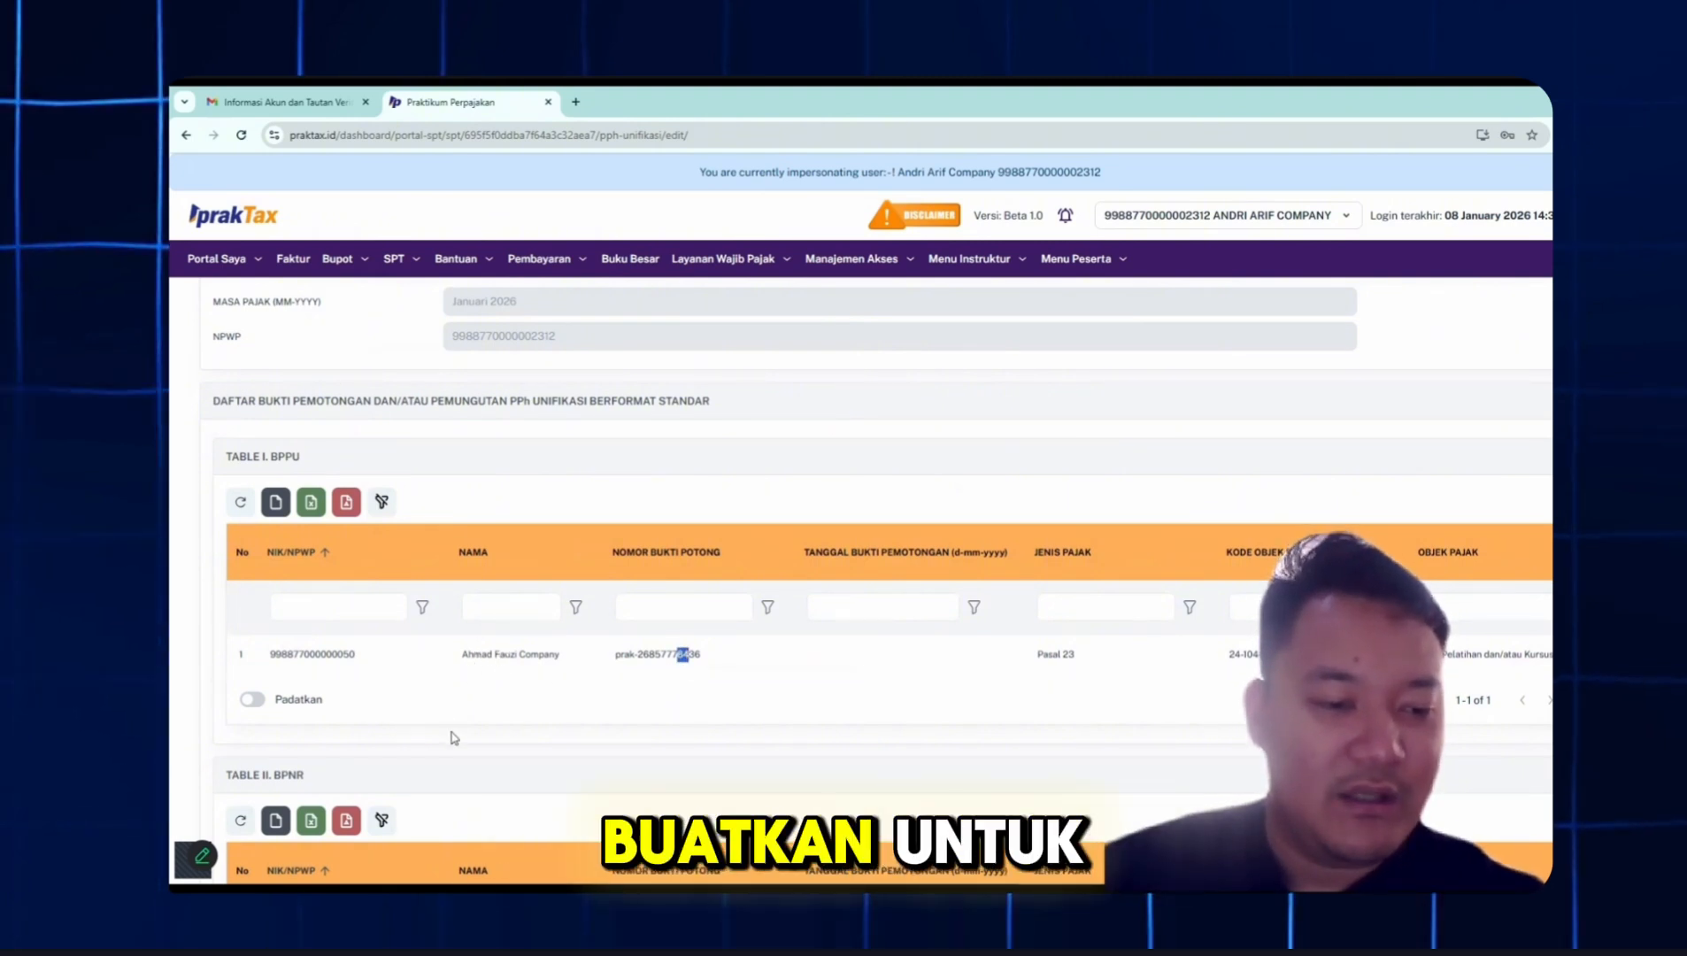
pyautogui.moveTo(478, 678); pyautogui.dragTo(549, 686)
pyautogui.scroll(-3, 550, 698)
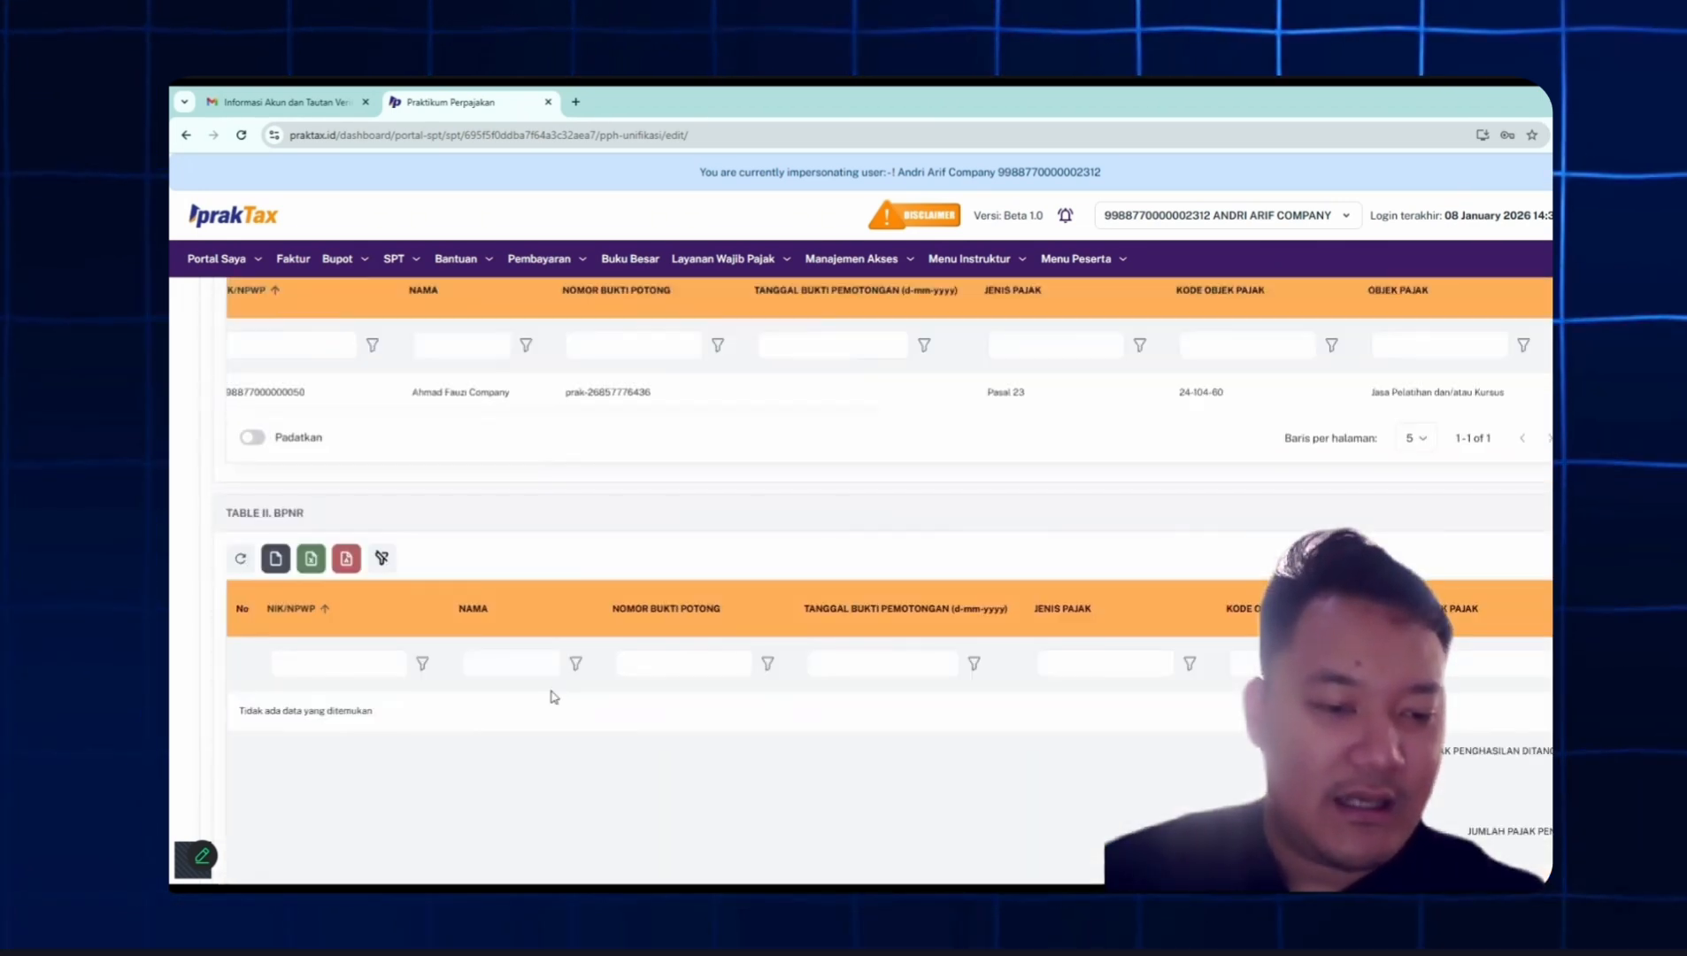
pyautogui.scroll(5, 194, 406)
# Return to the Induk form, check the income tax table in section B and tick the section C declaration
pyautogui.click(219, 350)
pyautogui.scroll(-5, 748, 643)
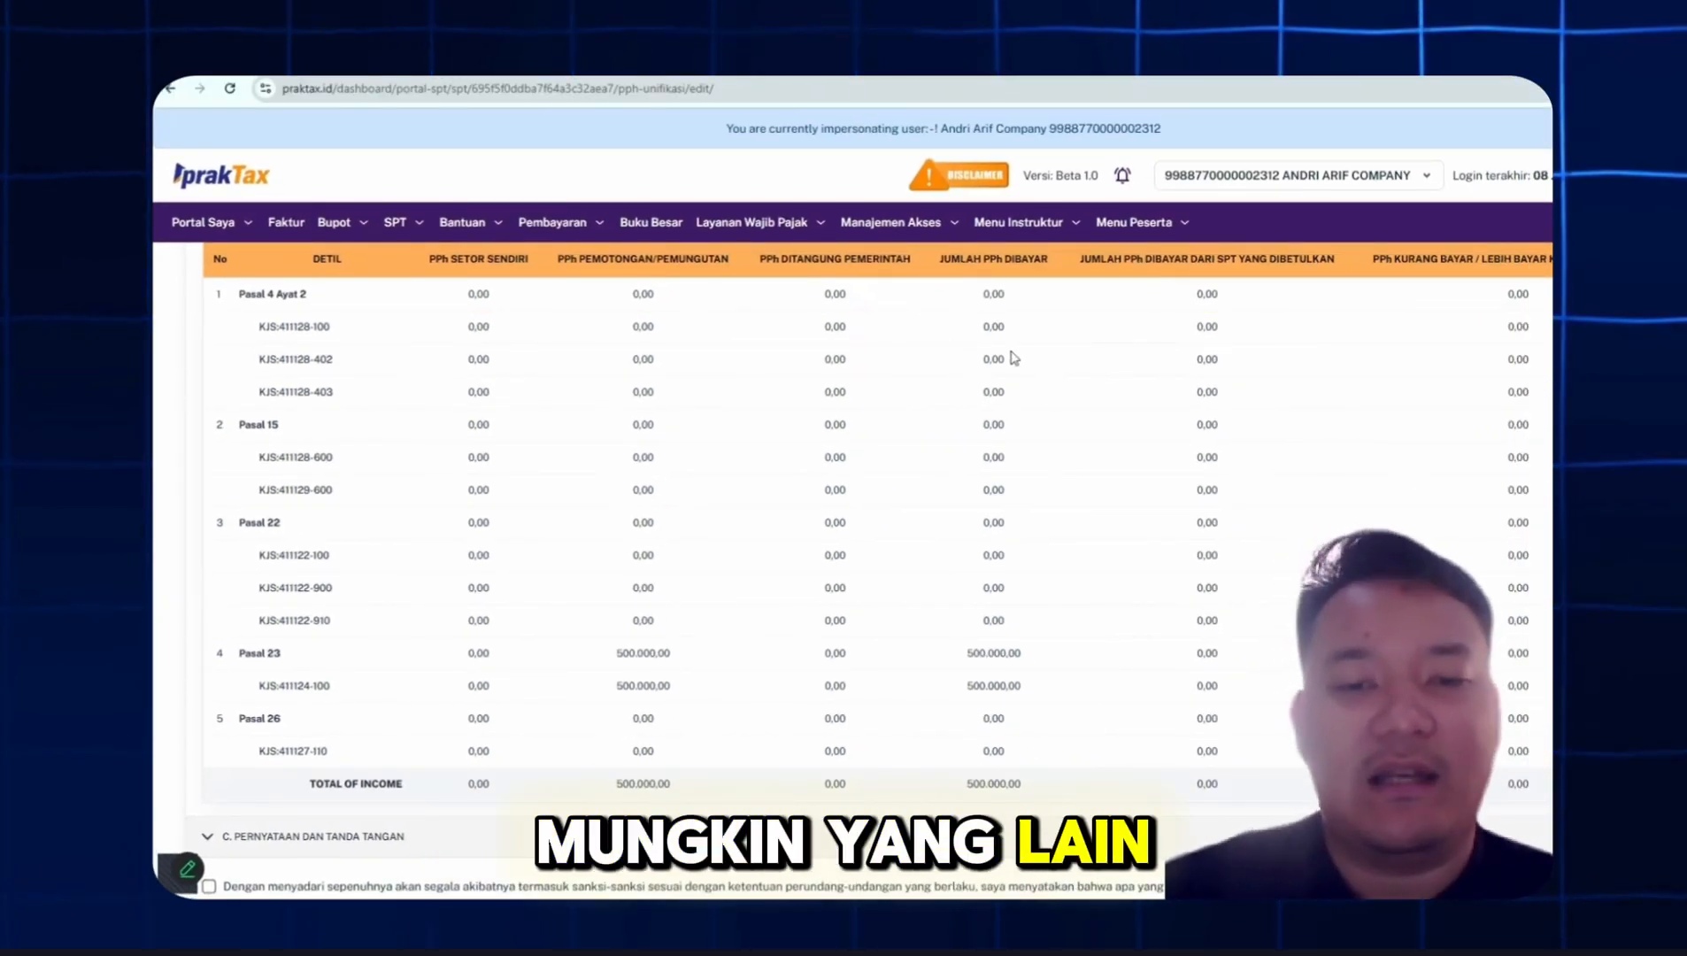
pyautogui.scroll(-3, 1082, 380)
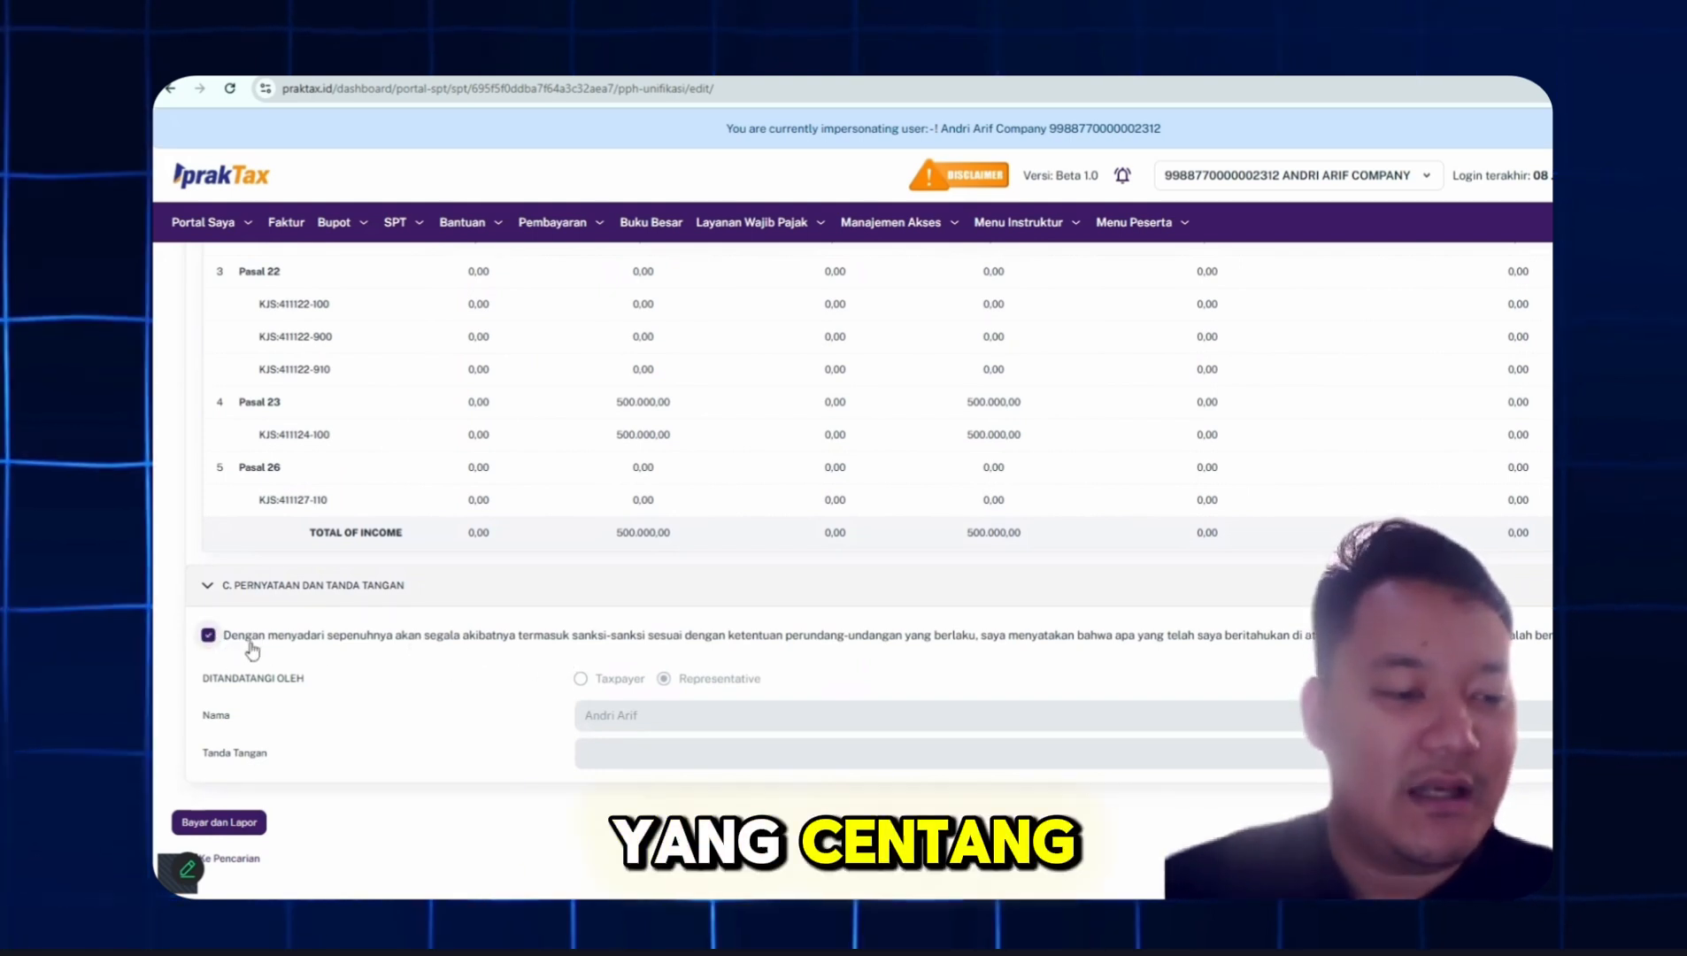
pyautogui.scroll(-2, 292, 699)
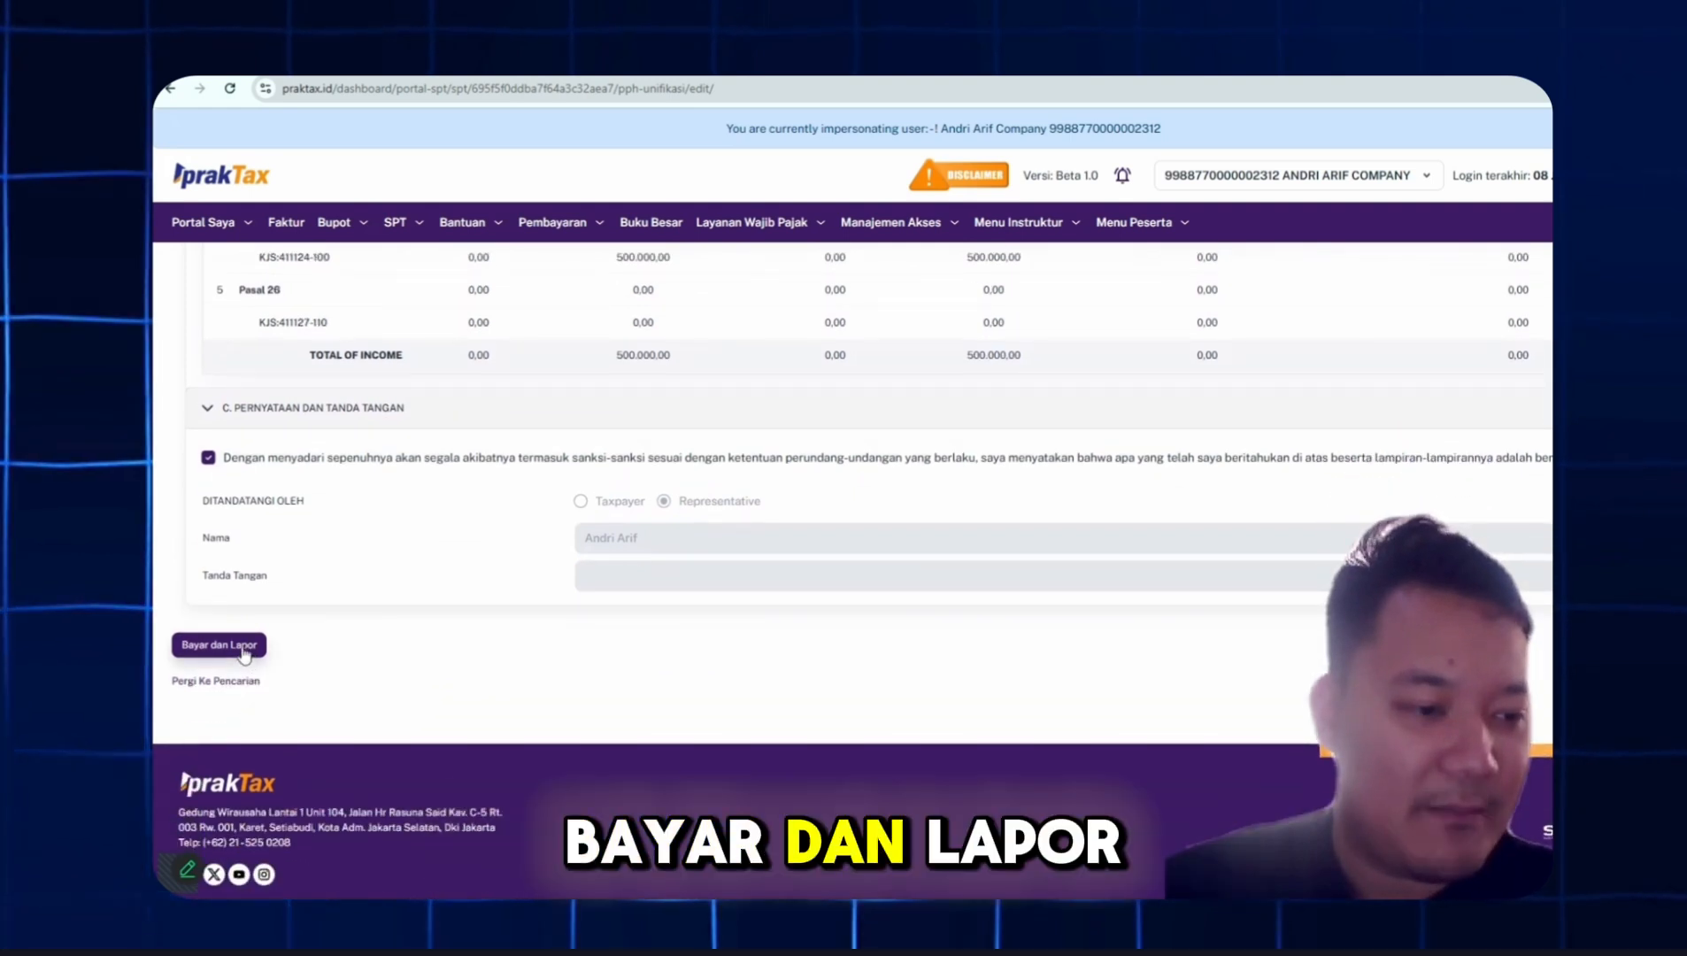
# Submit the return for payment and reporting, enter the signer's password and confirm the document signature
pyautogui.click(242, 647)
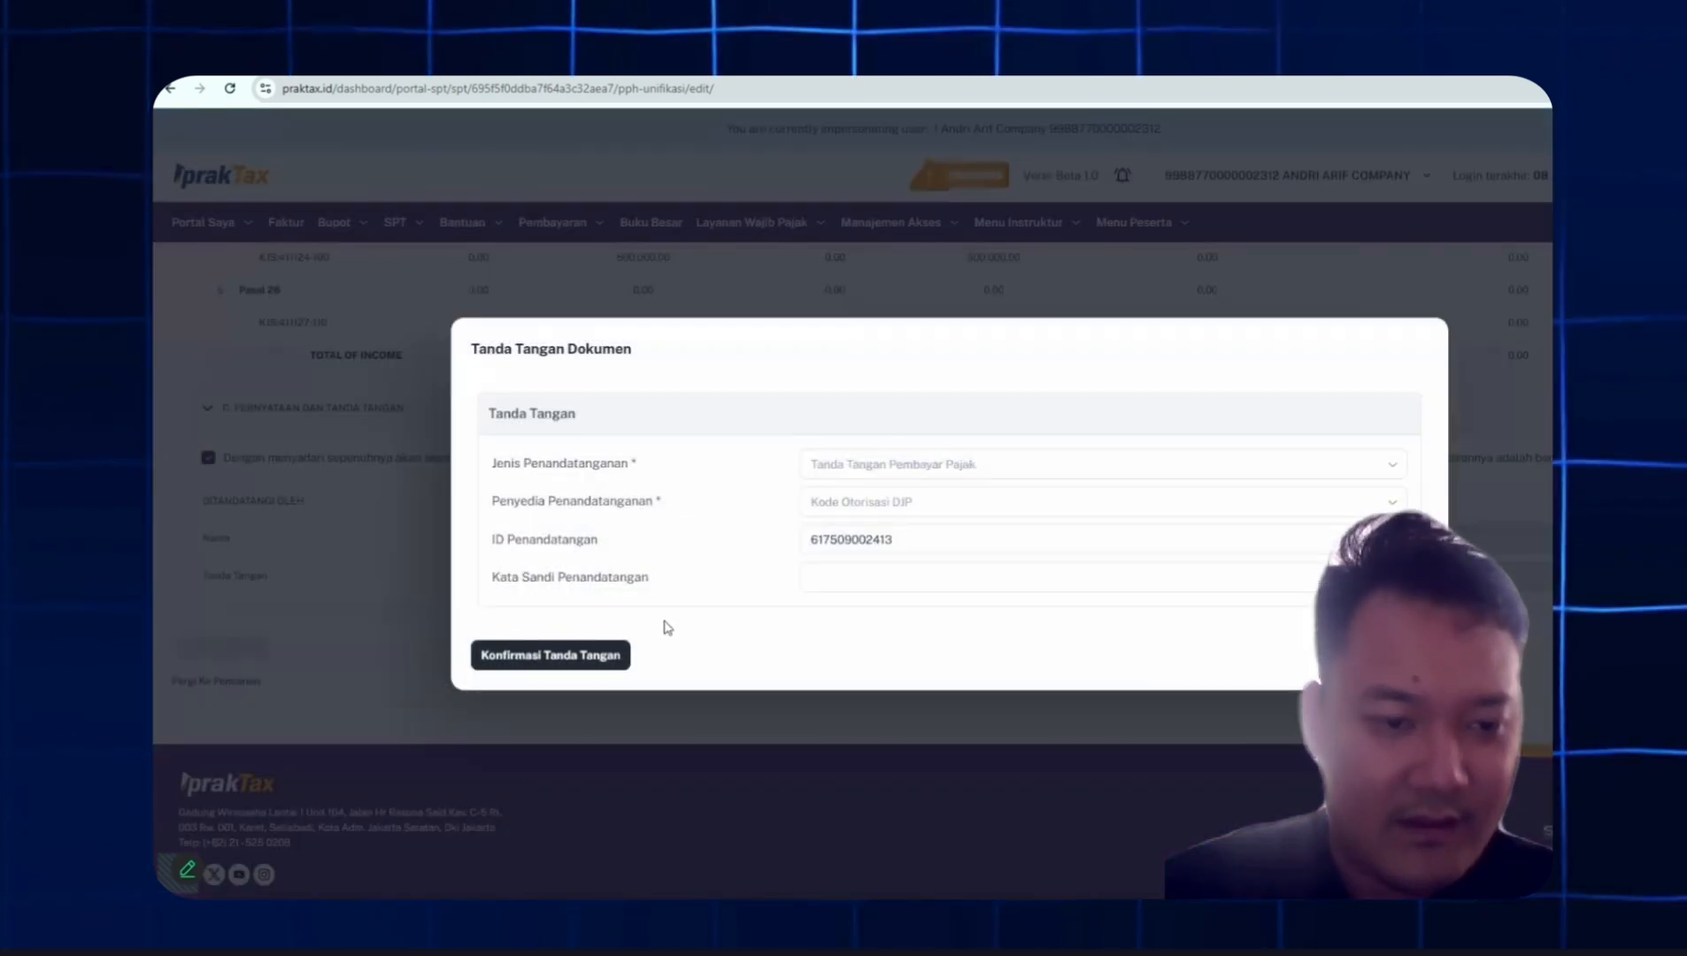
pyautogui.click(902, 575)
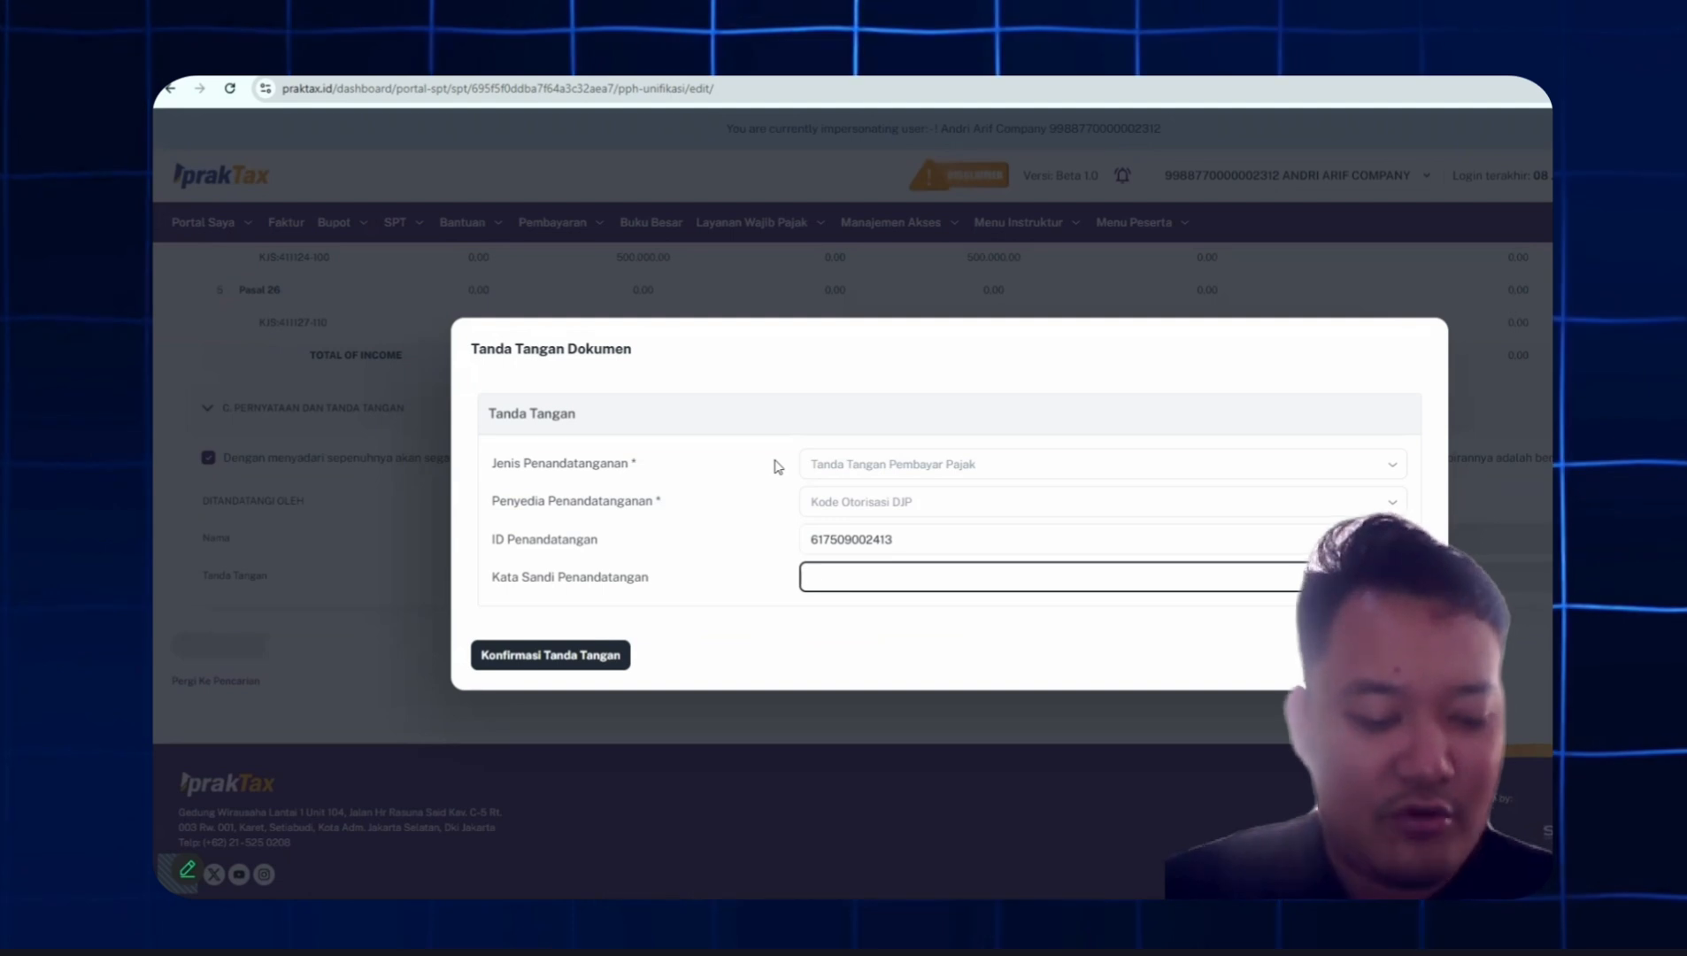
pyautogui.write('•••••••')
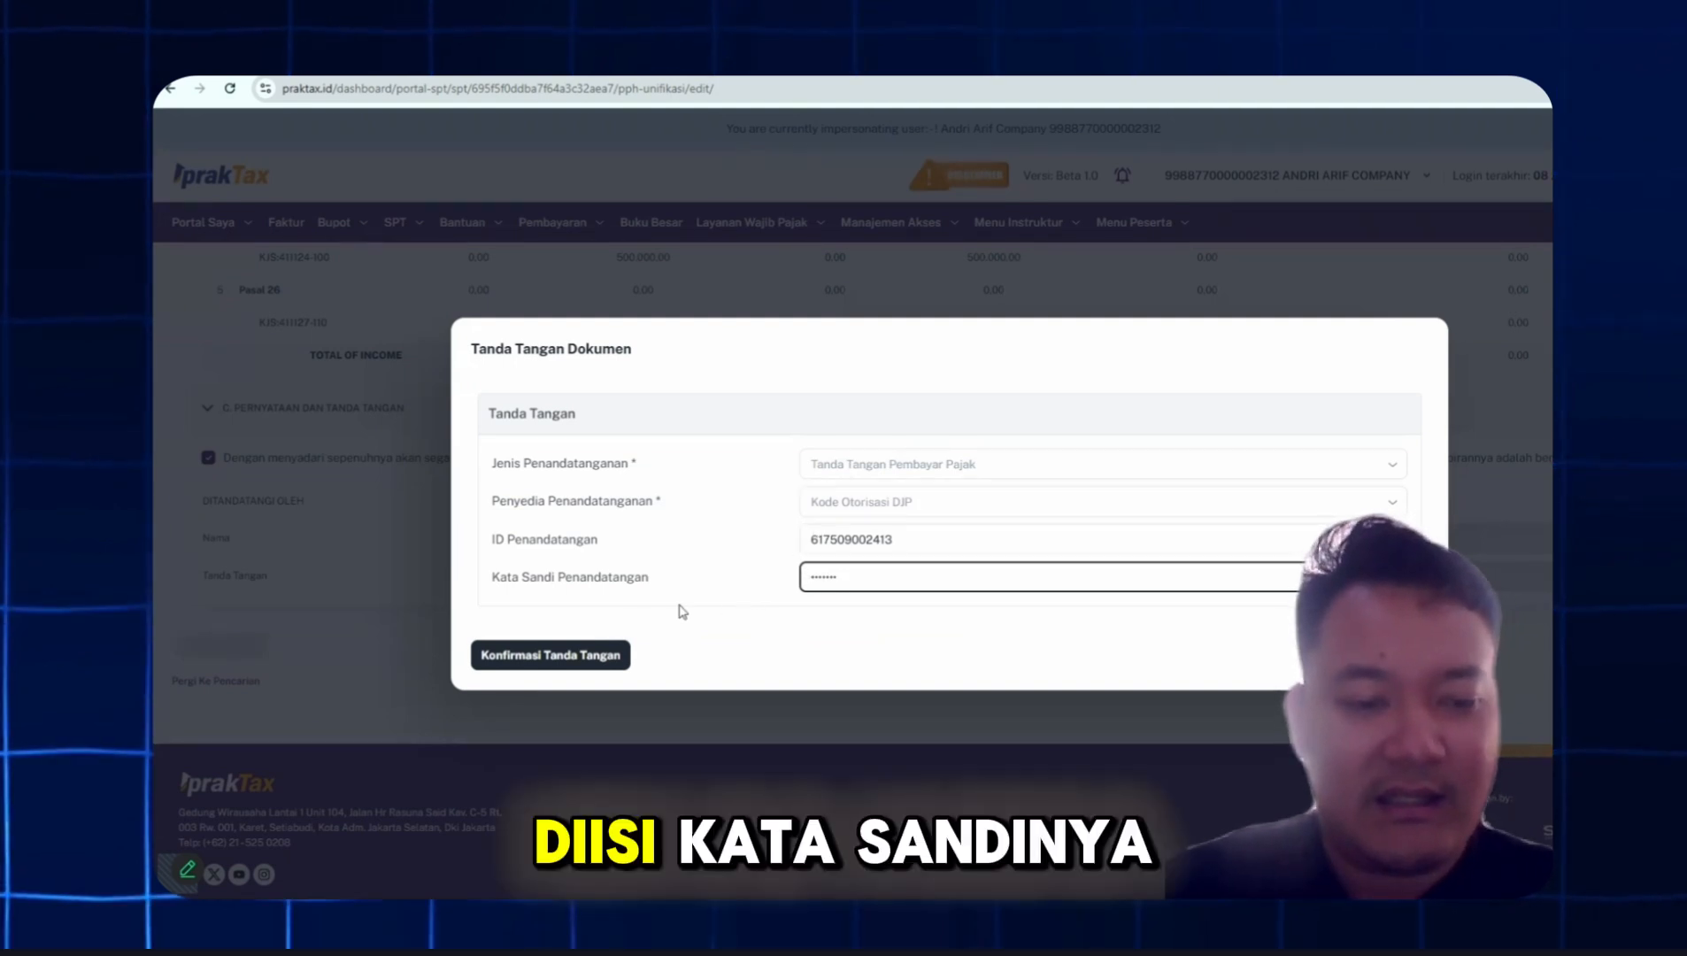
pyautogui.click(620, 654)
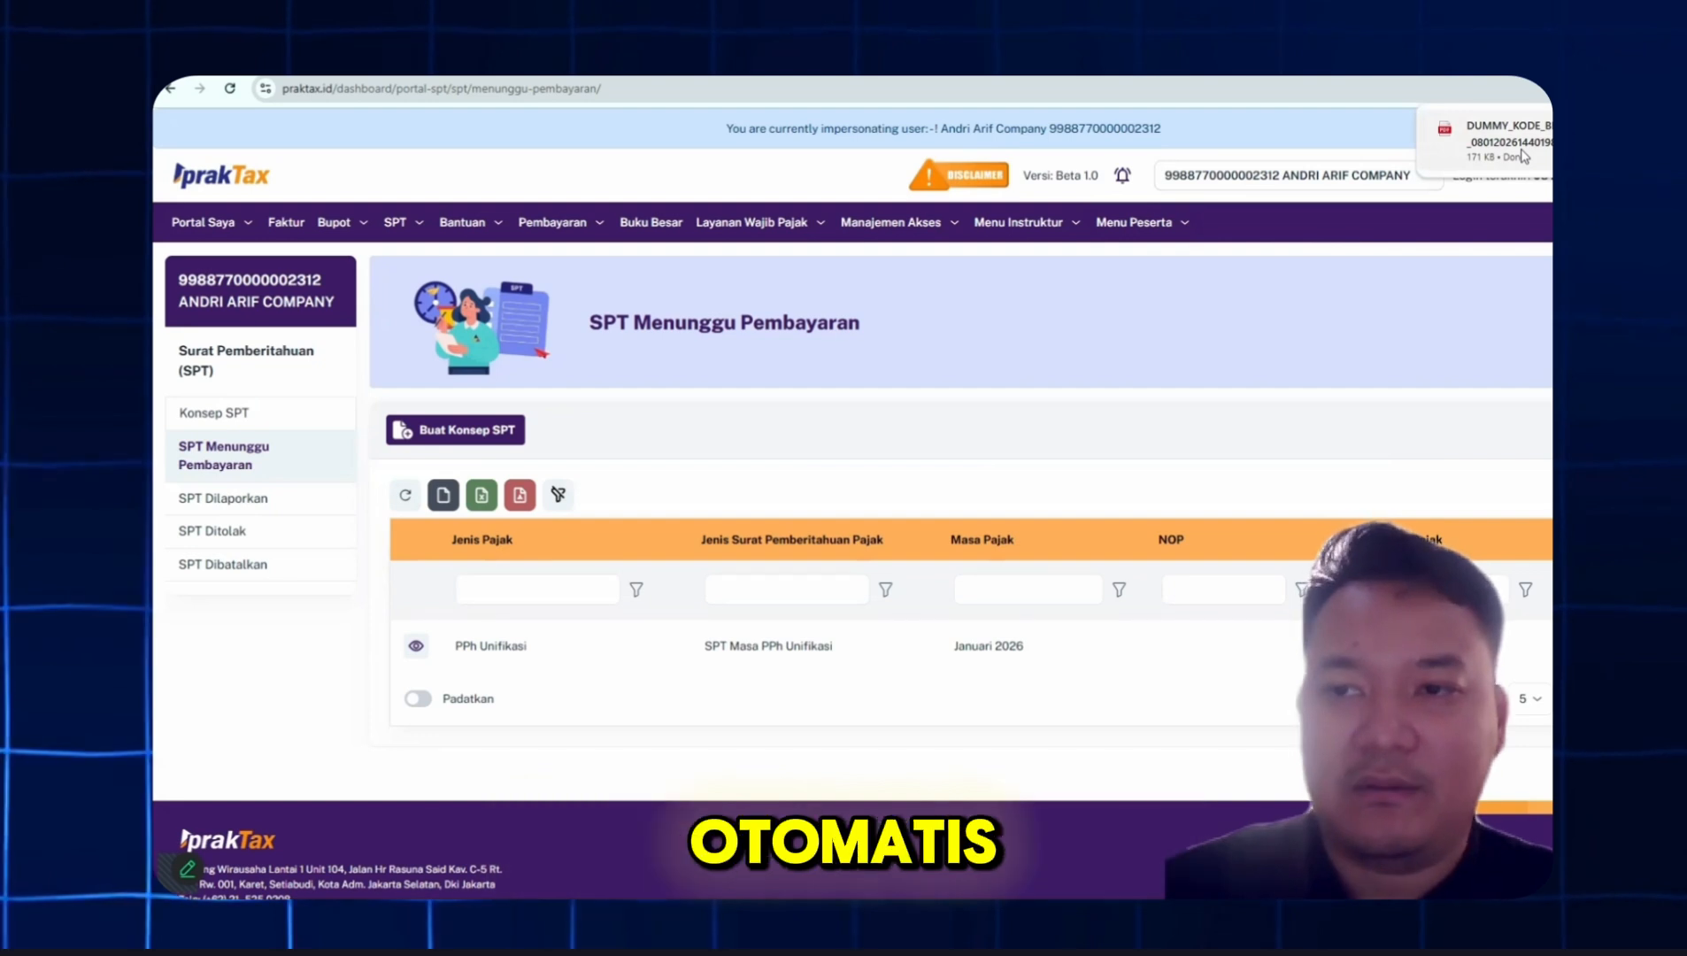
# Open the downloaded billing code PDF and review its tax bill details
pyautogui.click(1504, 140)
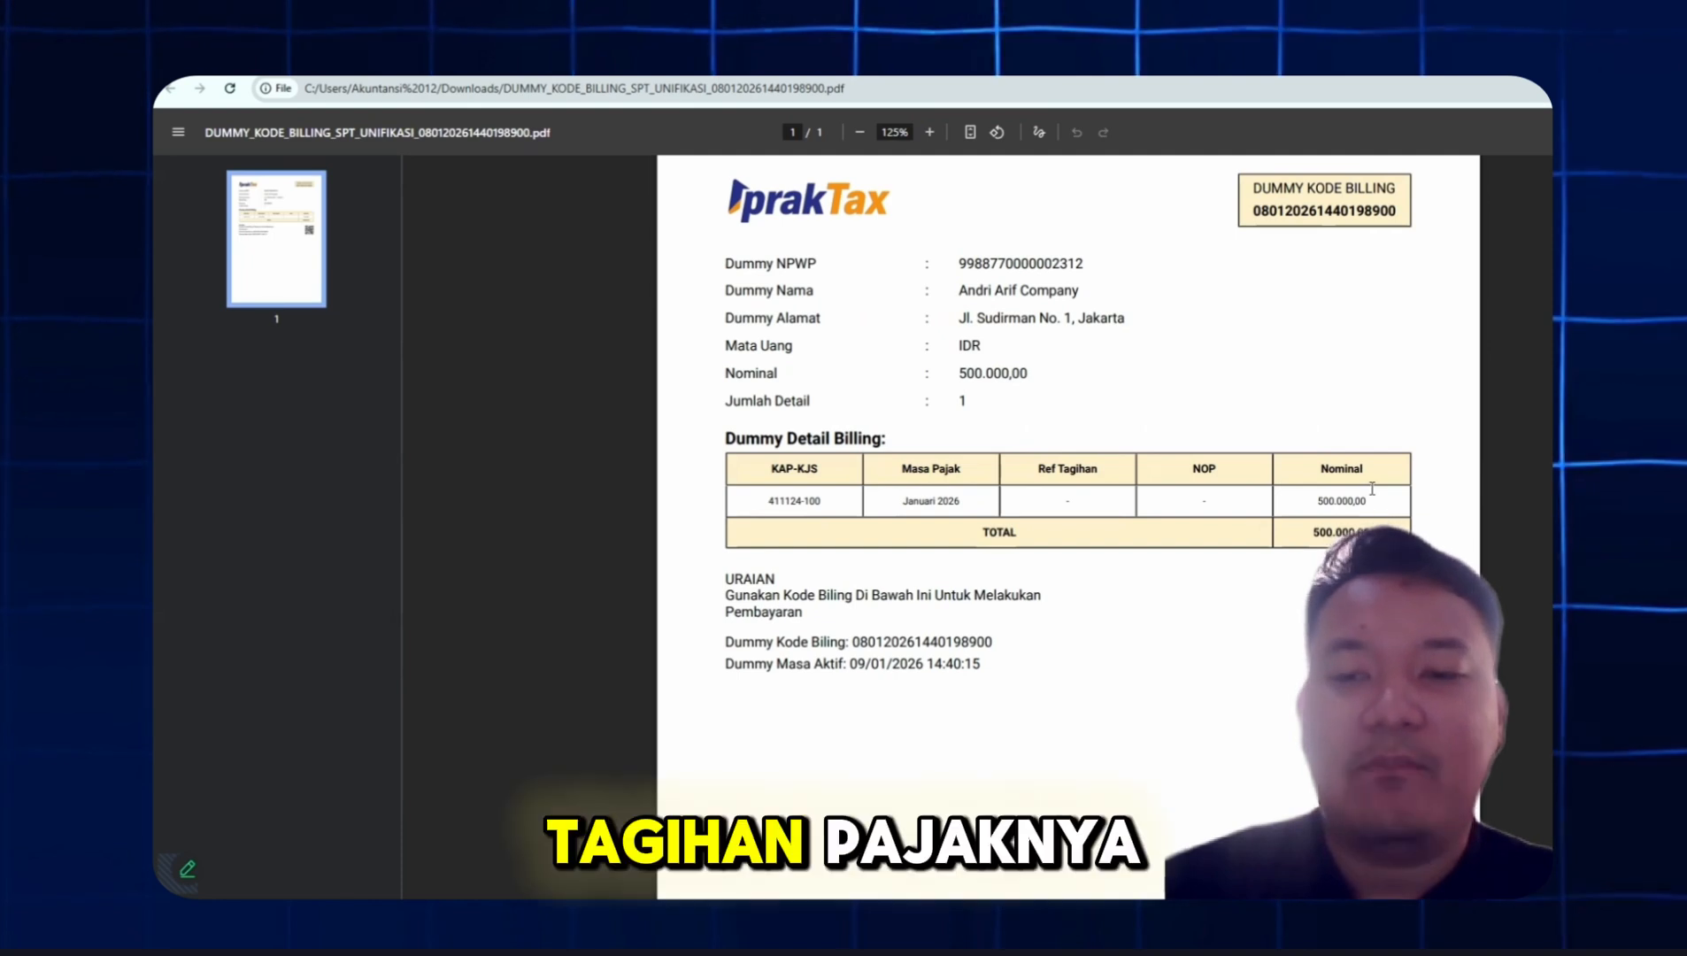
pyautogui.scroll(1, 1372, 488)
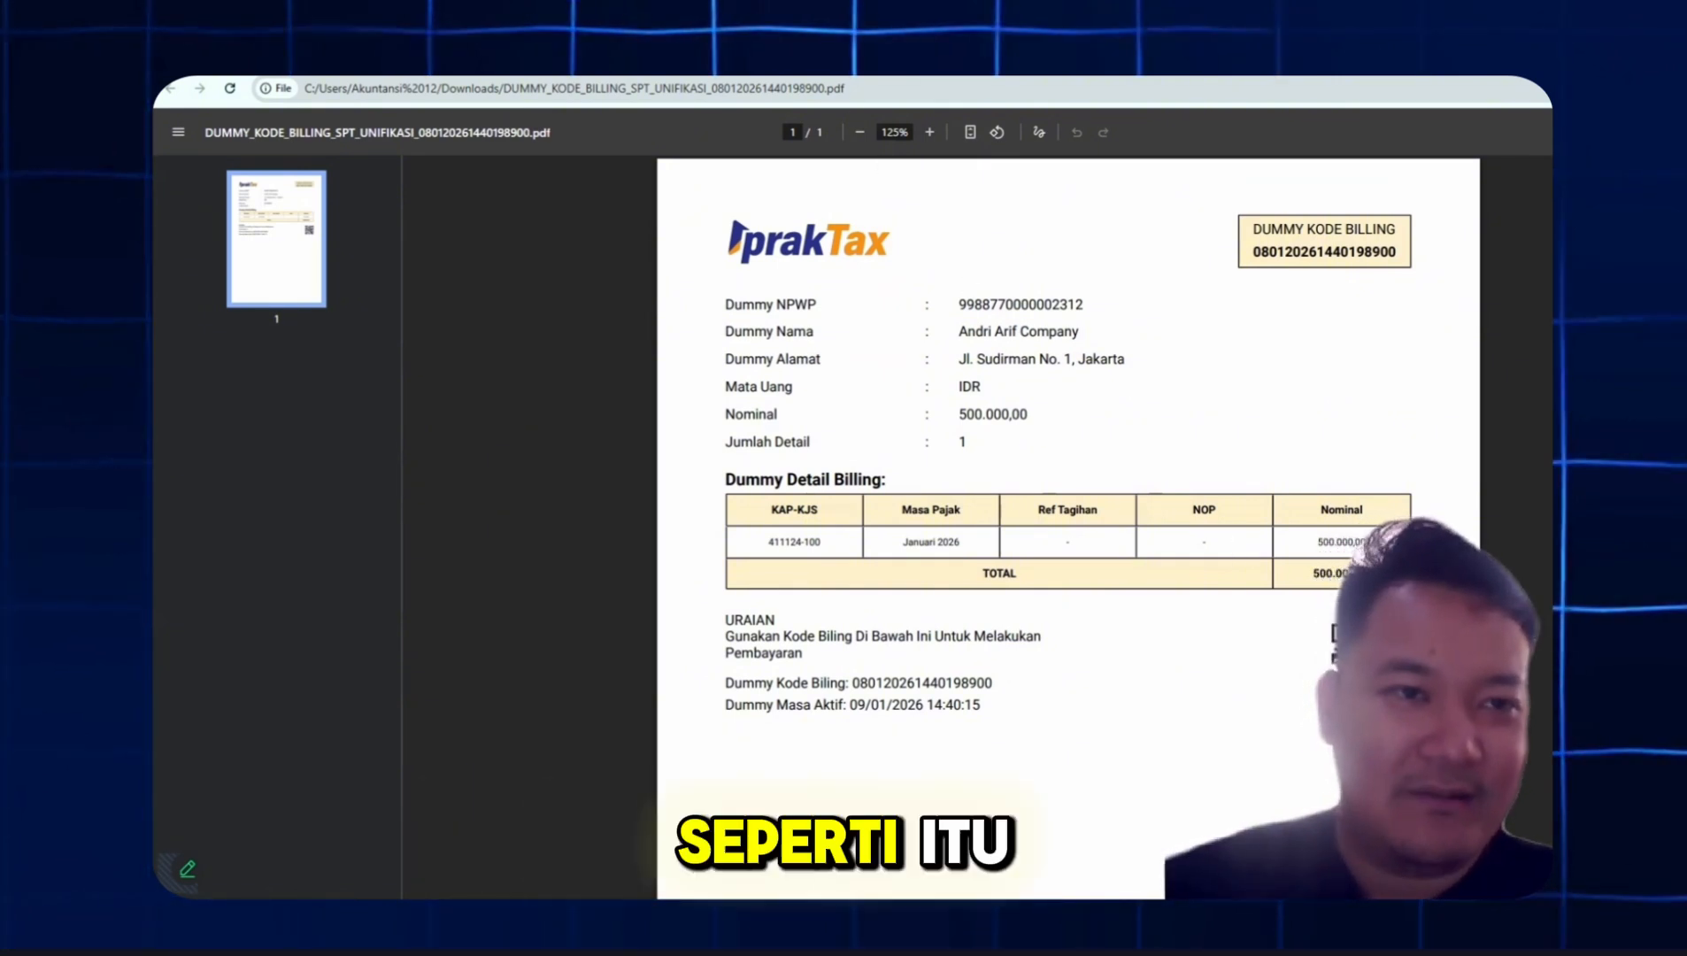
# Close the billing code PDF and check the return's status in the SPT Menunggu Pembayaran list
pyautogui.hotkey('ctrl', 'w')
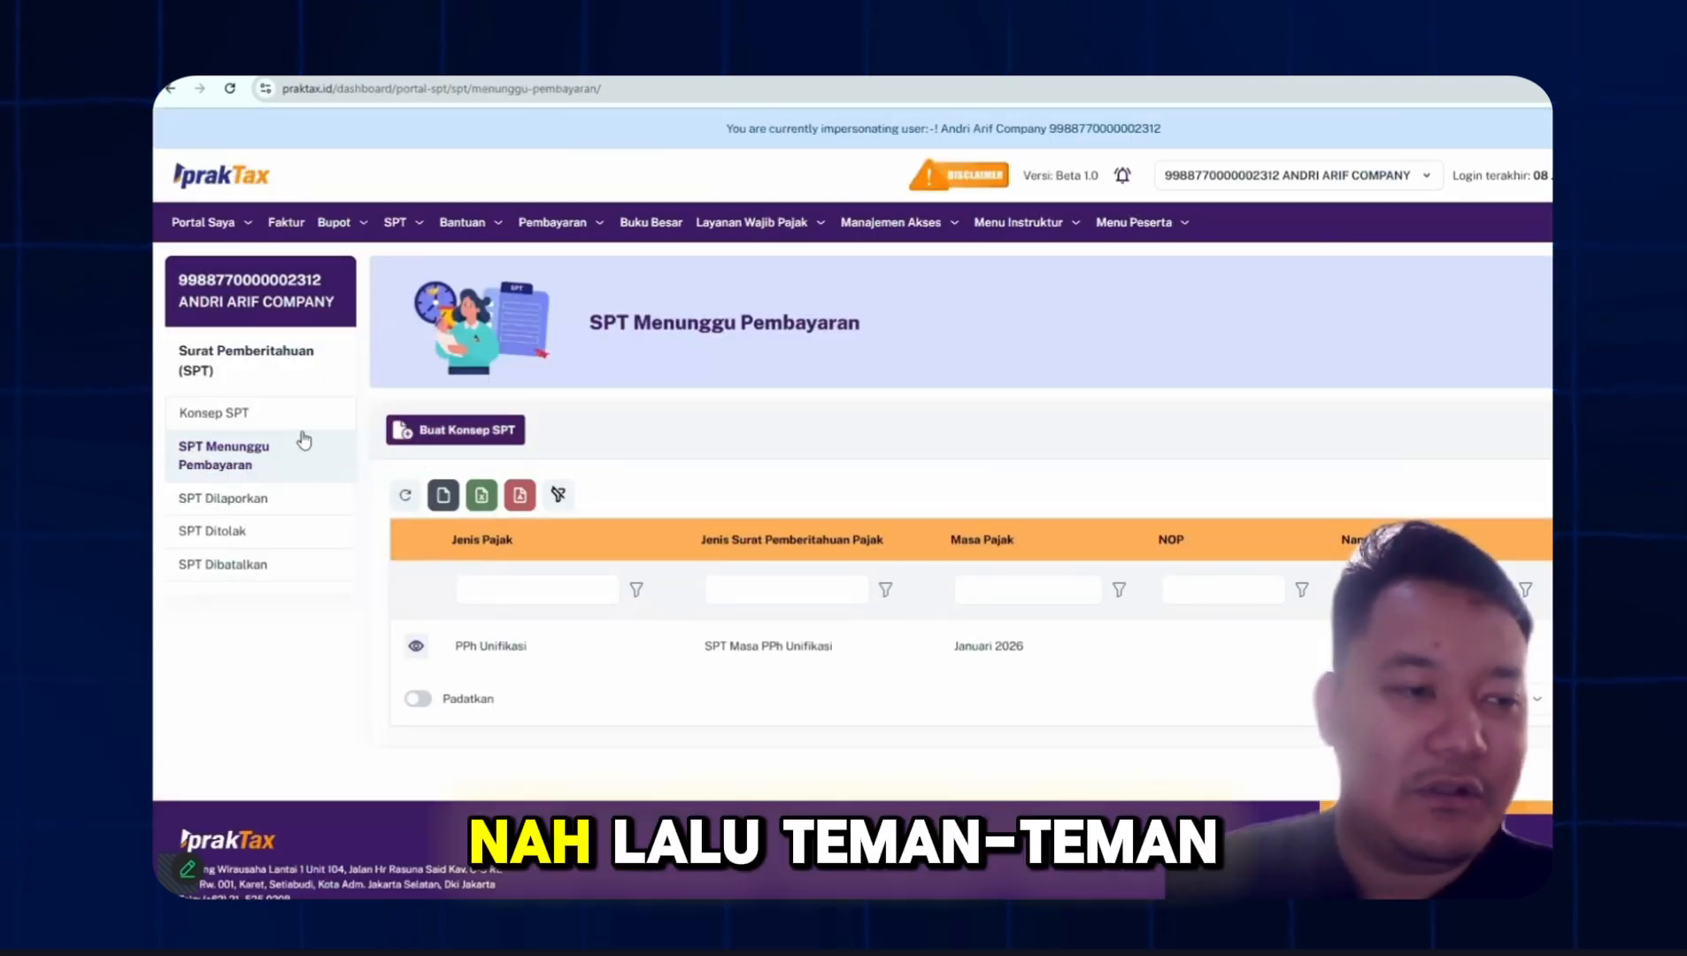
pyautogui.click(240, 430)
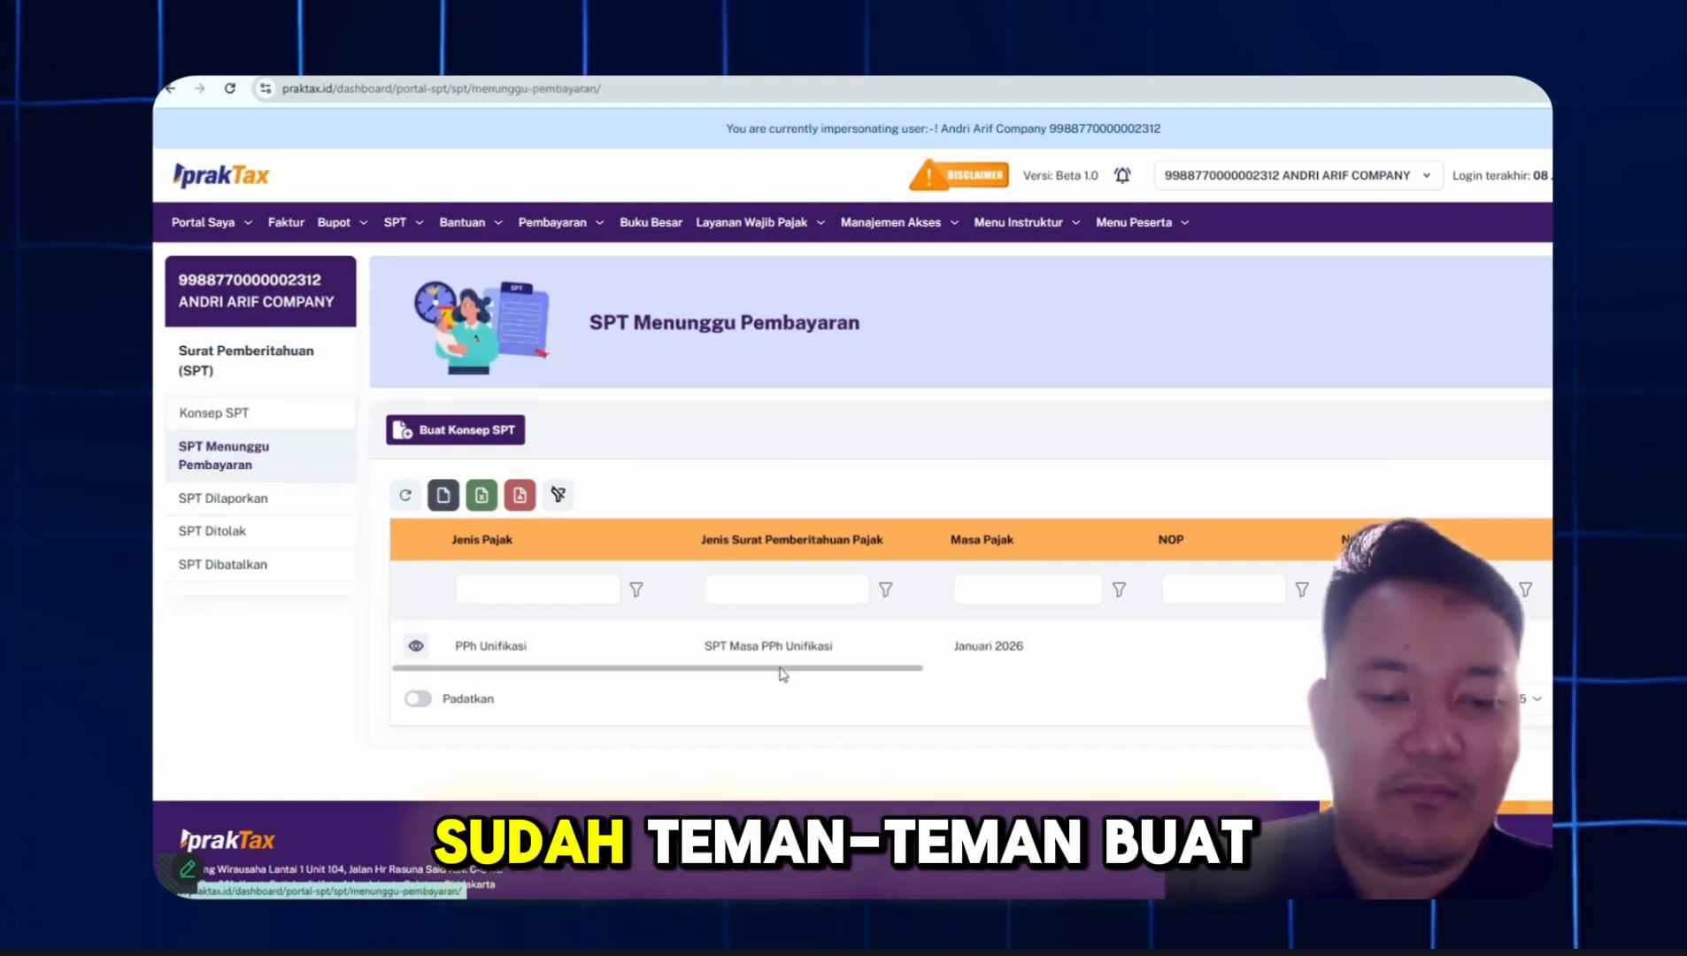
pyautogui.moveTo(783, 671); pyautogui.dragTo(1331, 685)
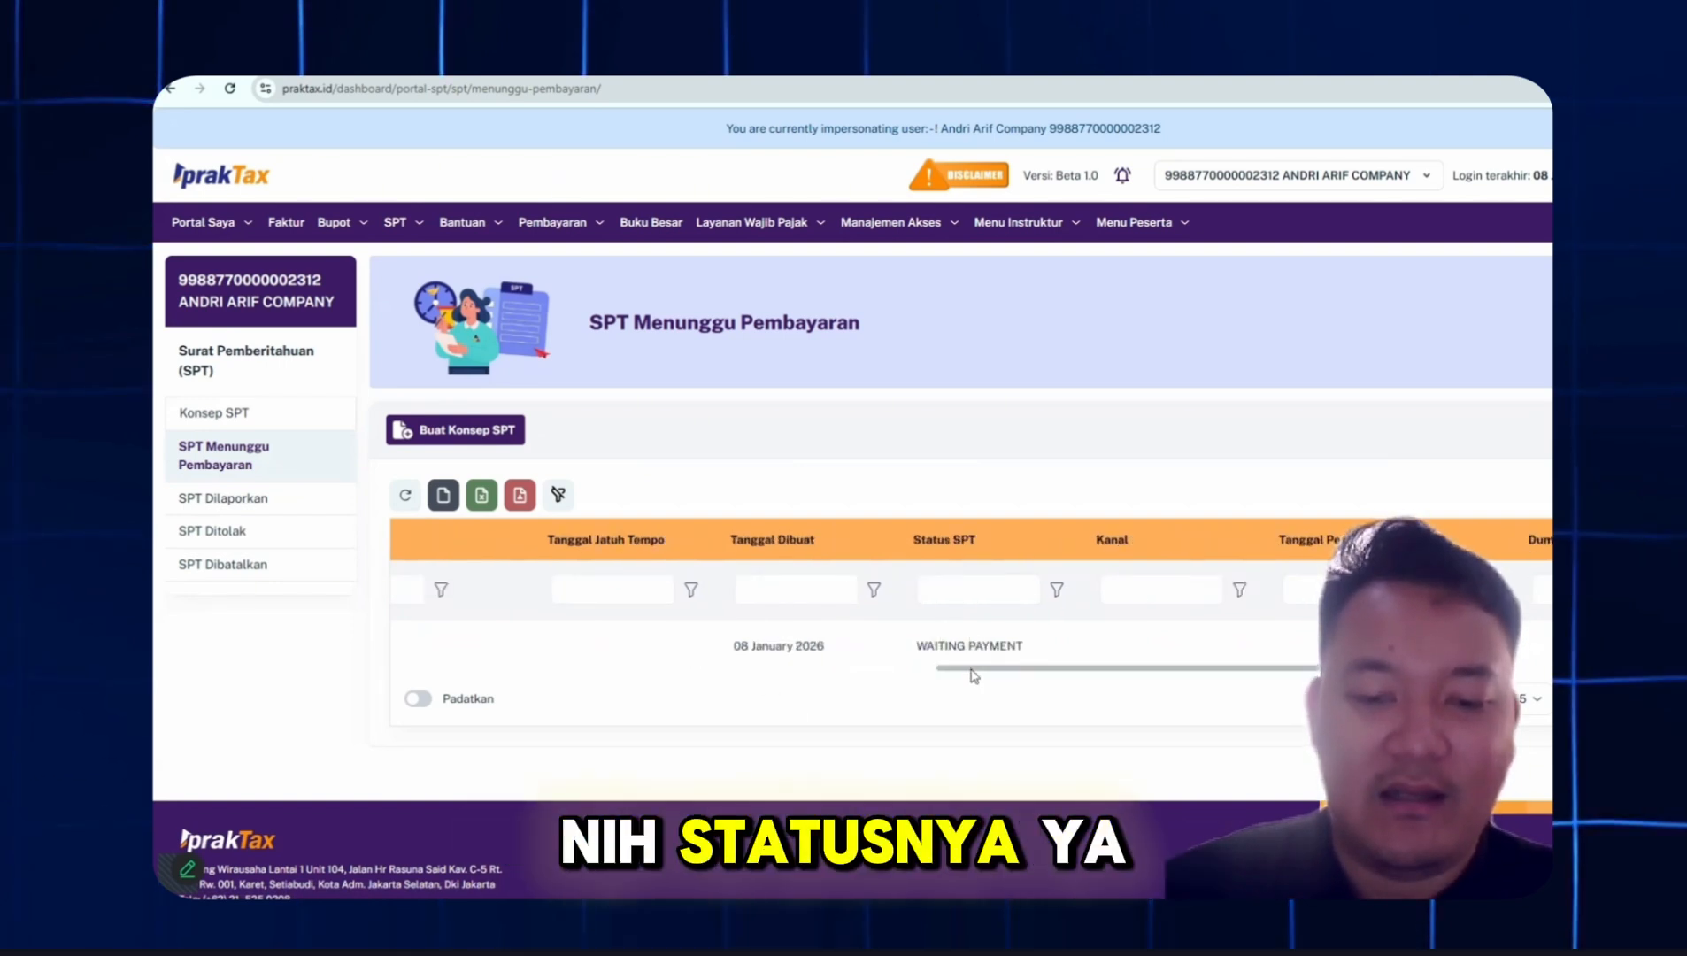
pyautogui.moveTo(974, 675)
pyautogui.mouseDown()
pyautogui.moveTo(915, 682)
pyautogui.moveTo(960, 670)
pyautogui.mouseUp()
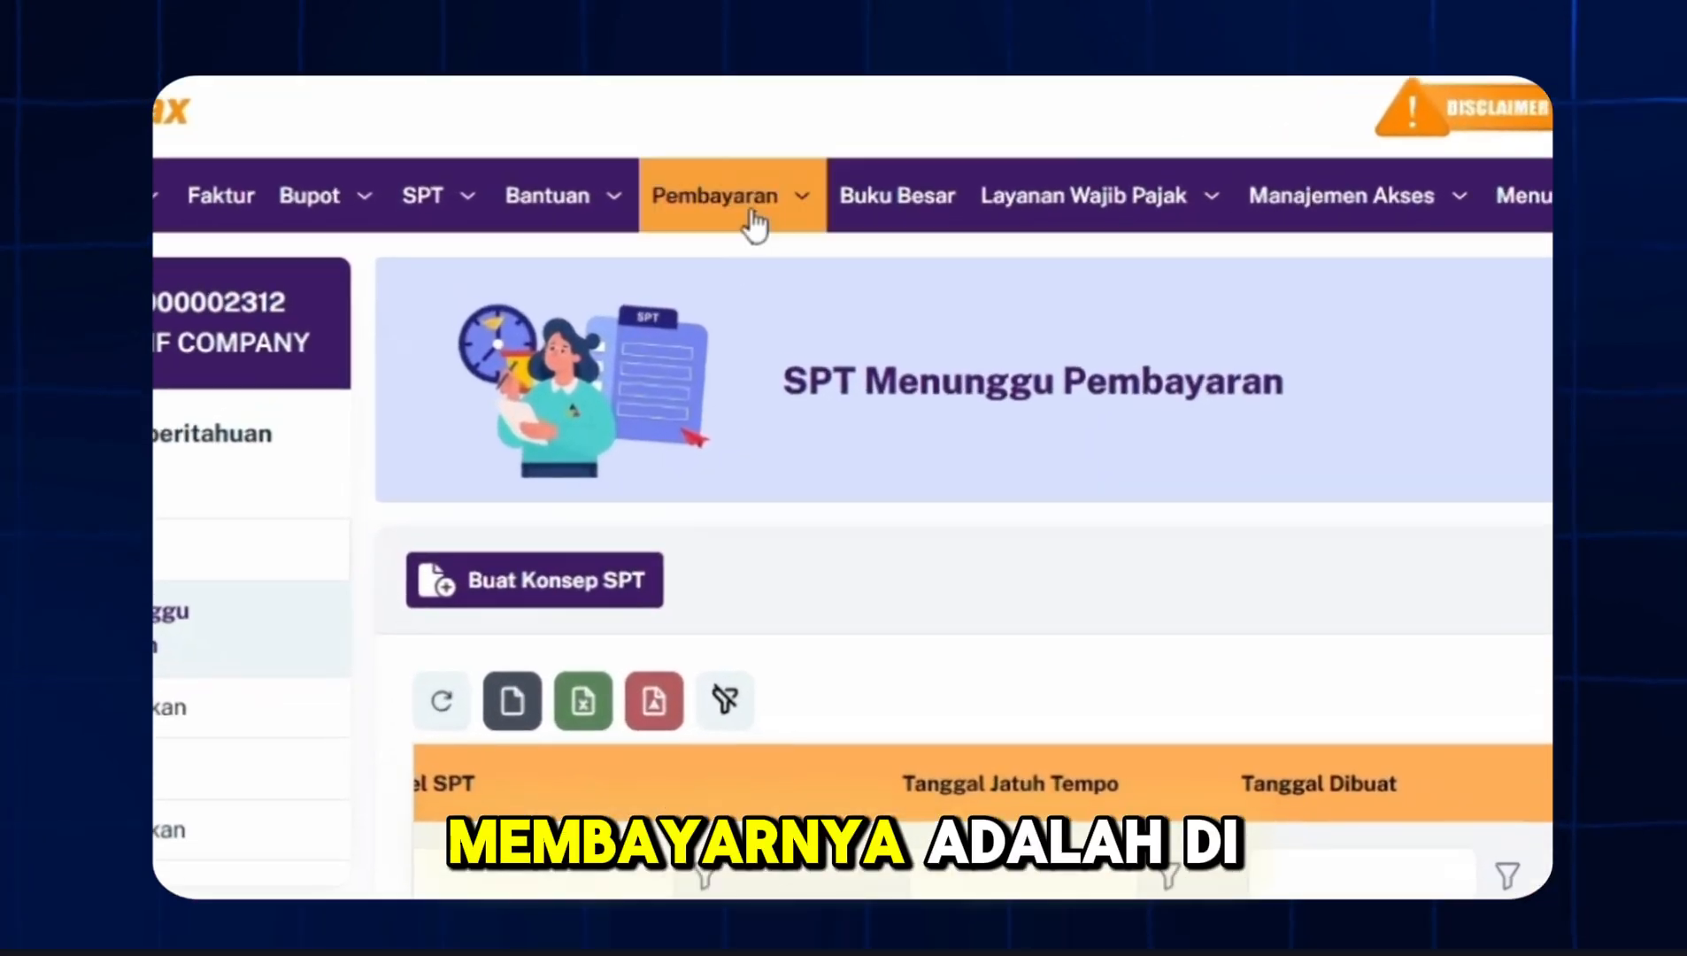
# Open the list of unpaid billing codes and compare its entry with the previously downloaded SPT Unifikasi billing PDF
pyautogui.click(755, 226)
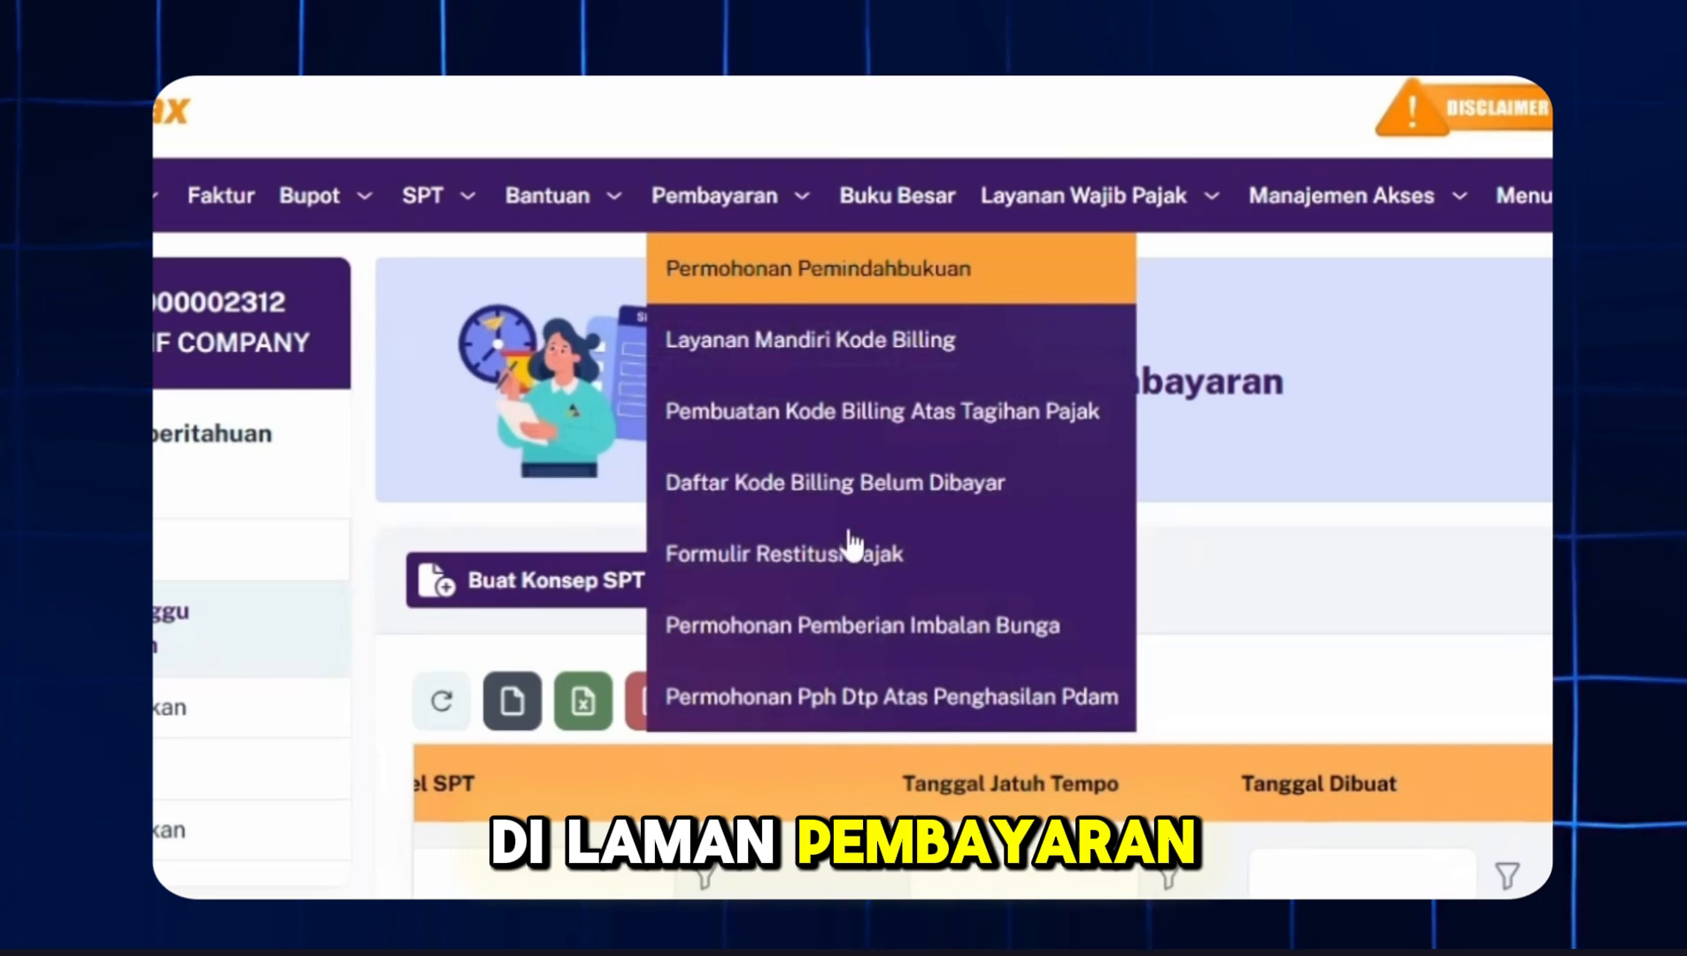
pyautogui.click(904, 502)
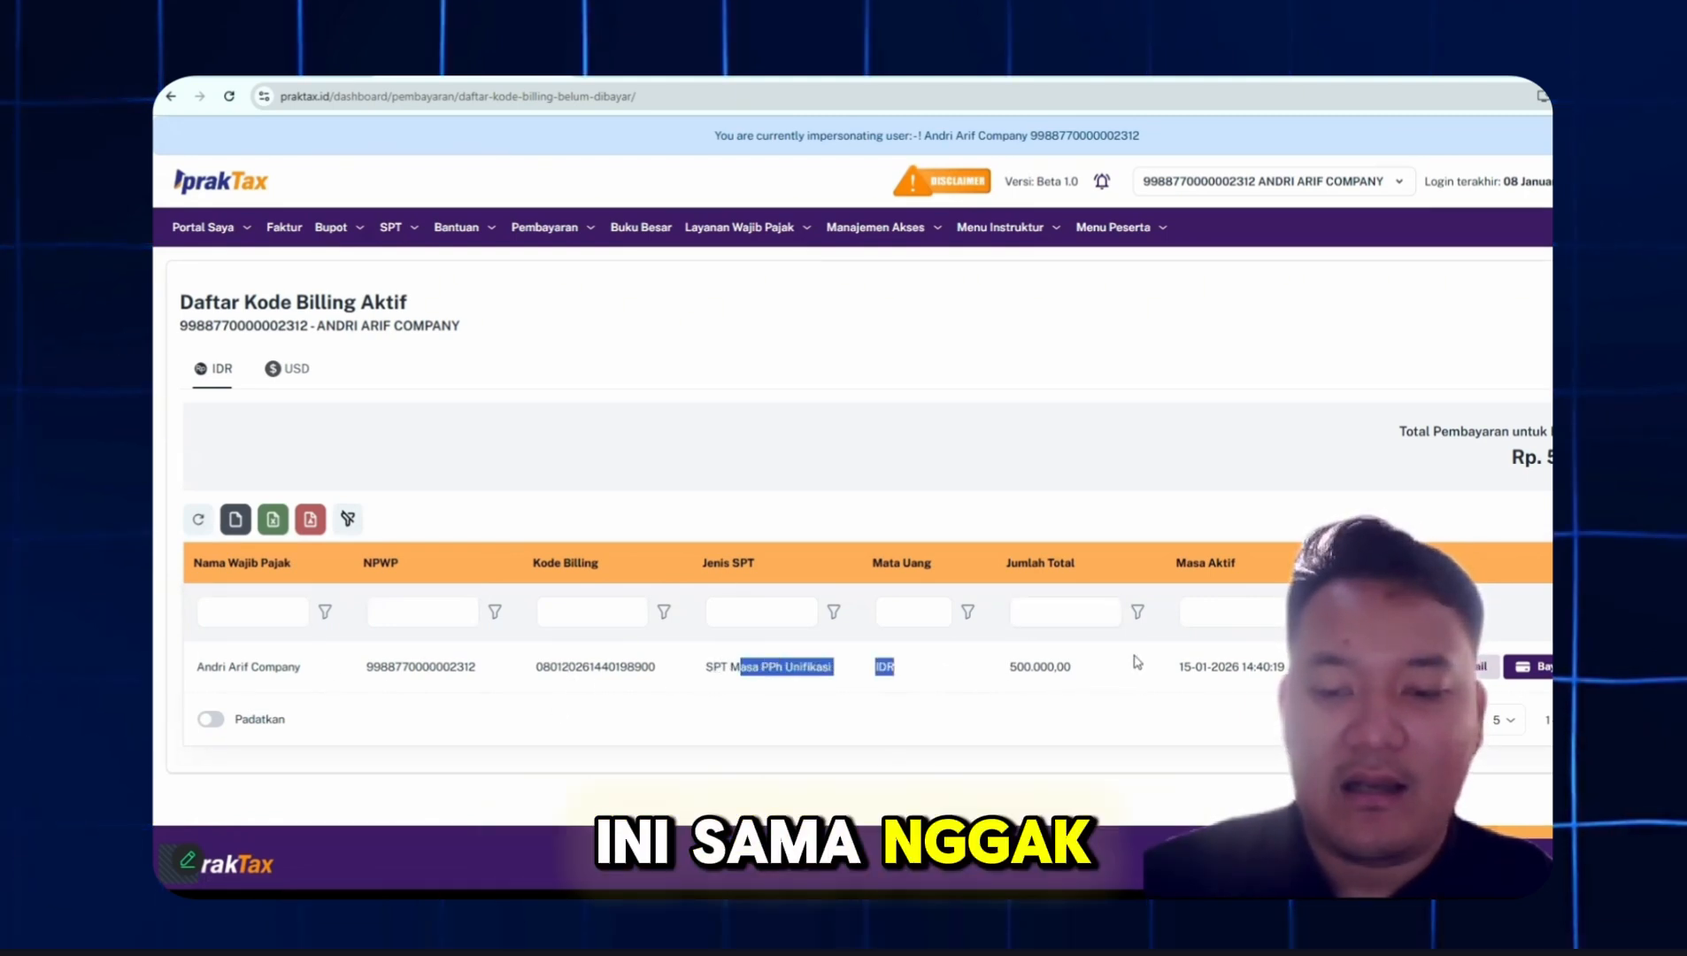
pyautogui.click(1681, 96)
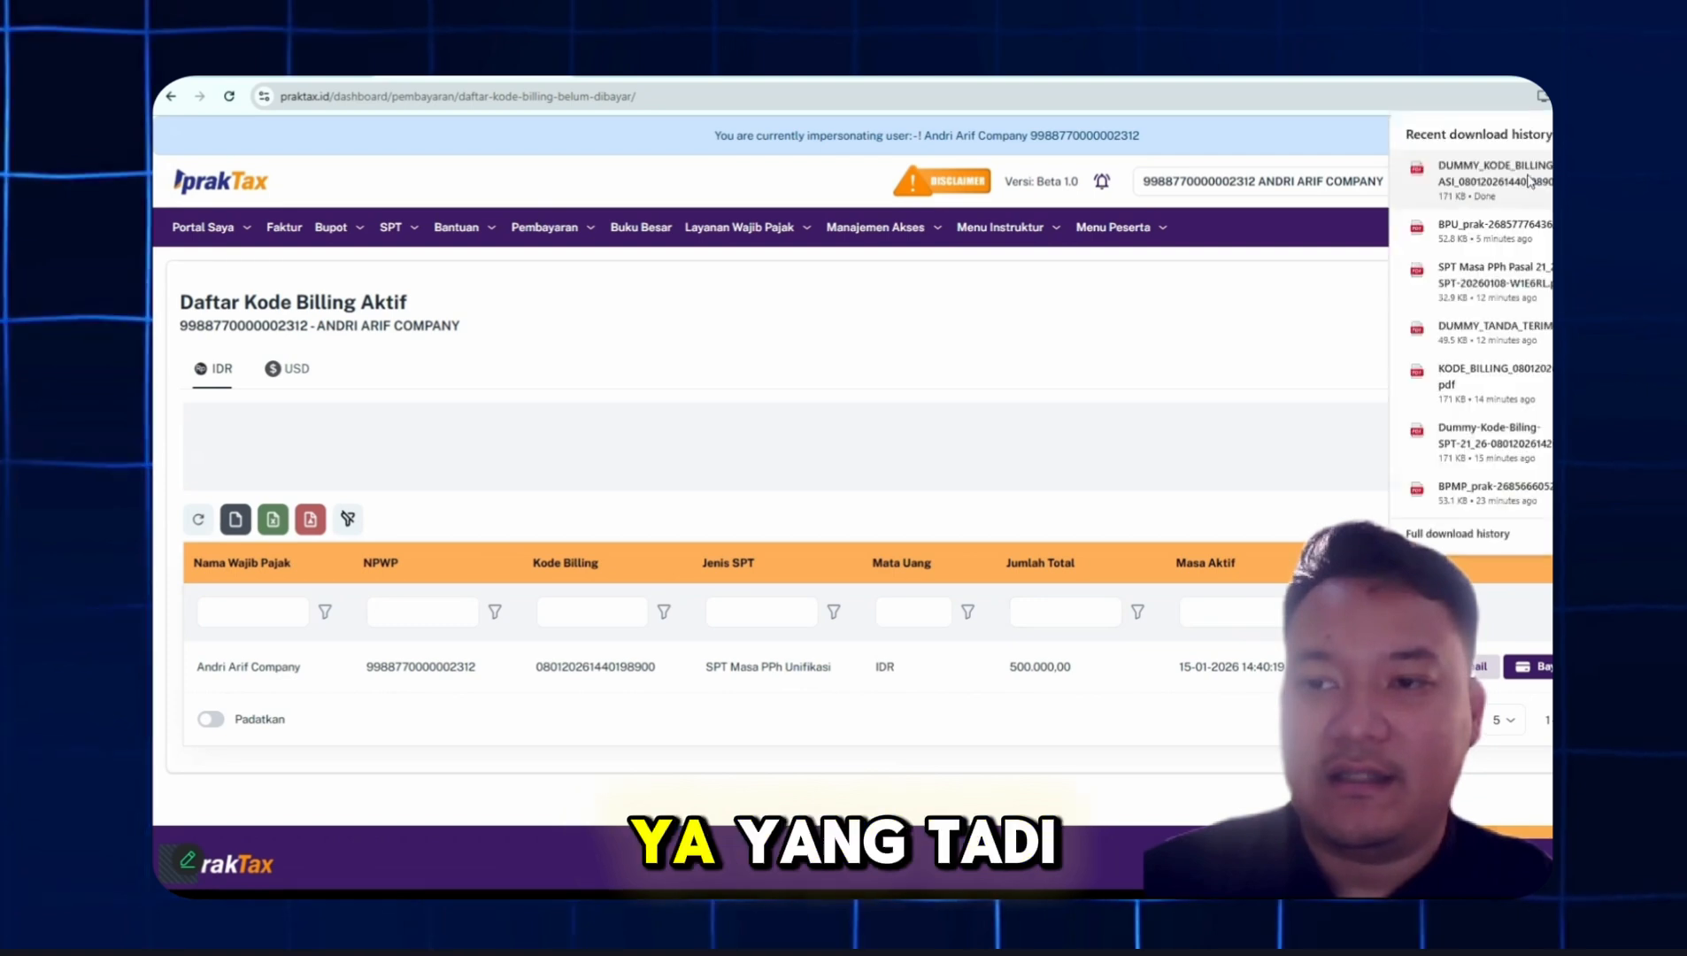
pyautogui.click(1505, 175)
pyautogui.scroll(2, 996, 365)
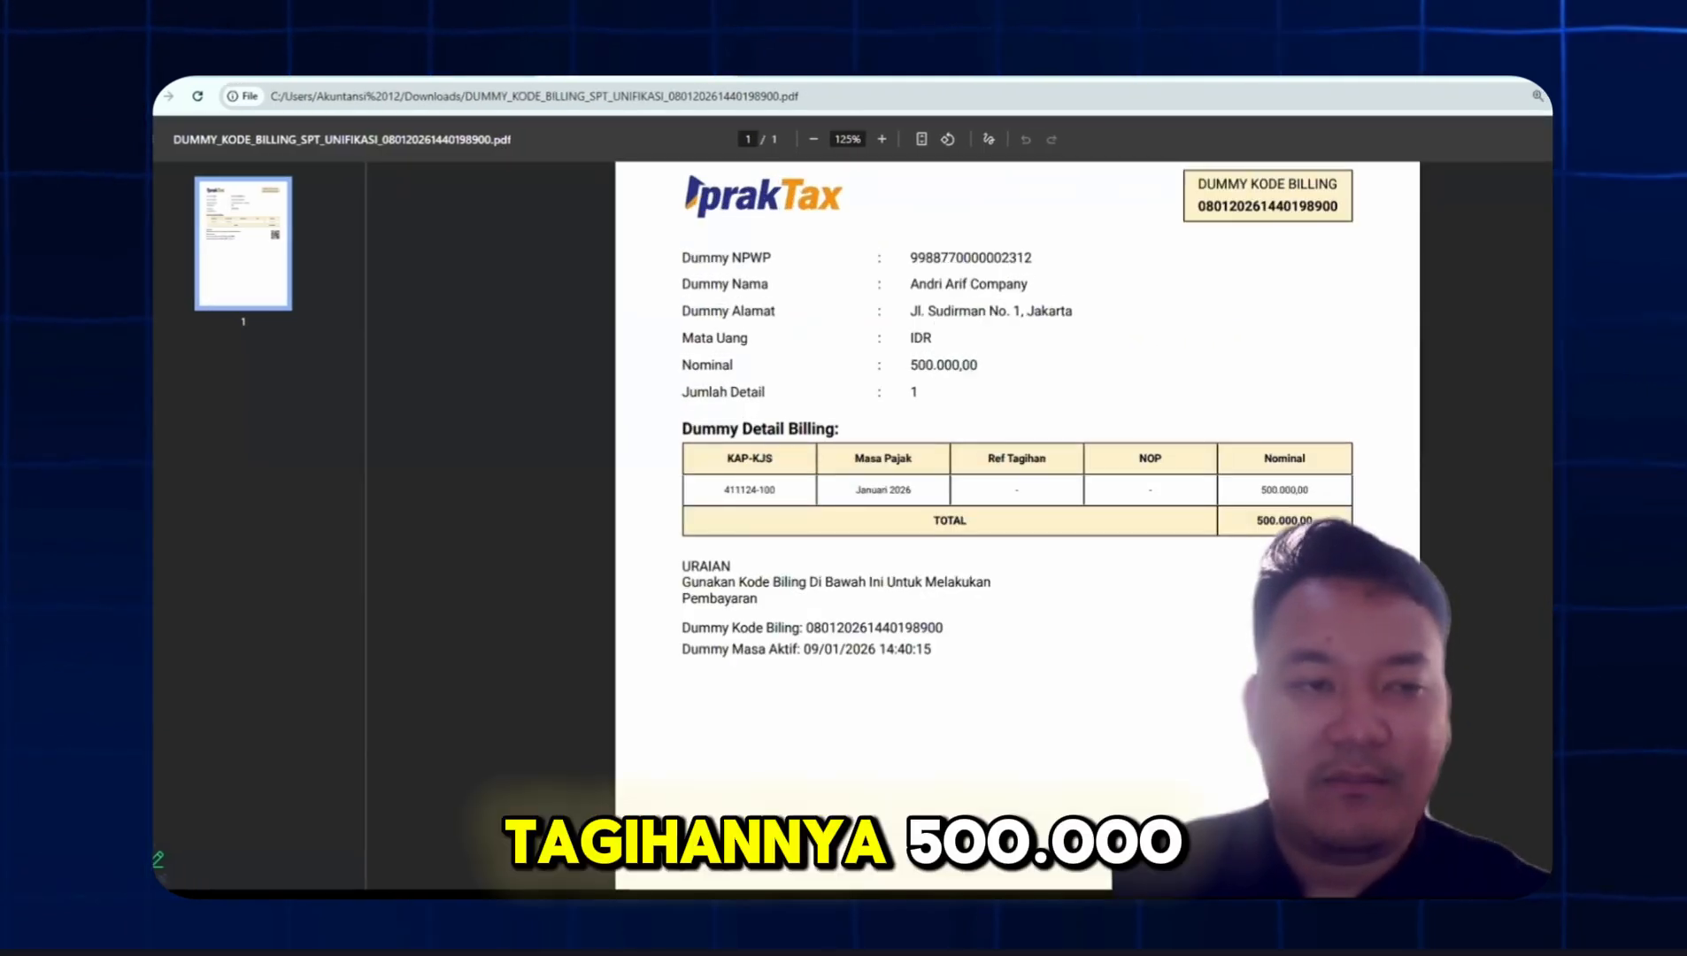
pyautogui.click(721, 58)
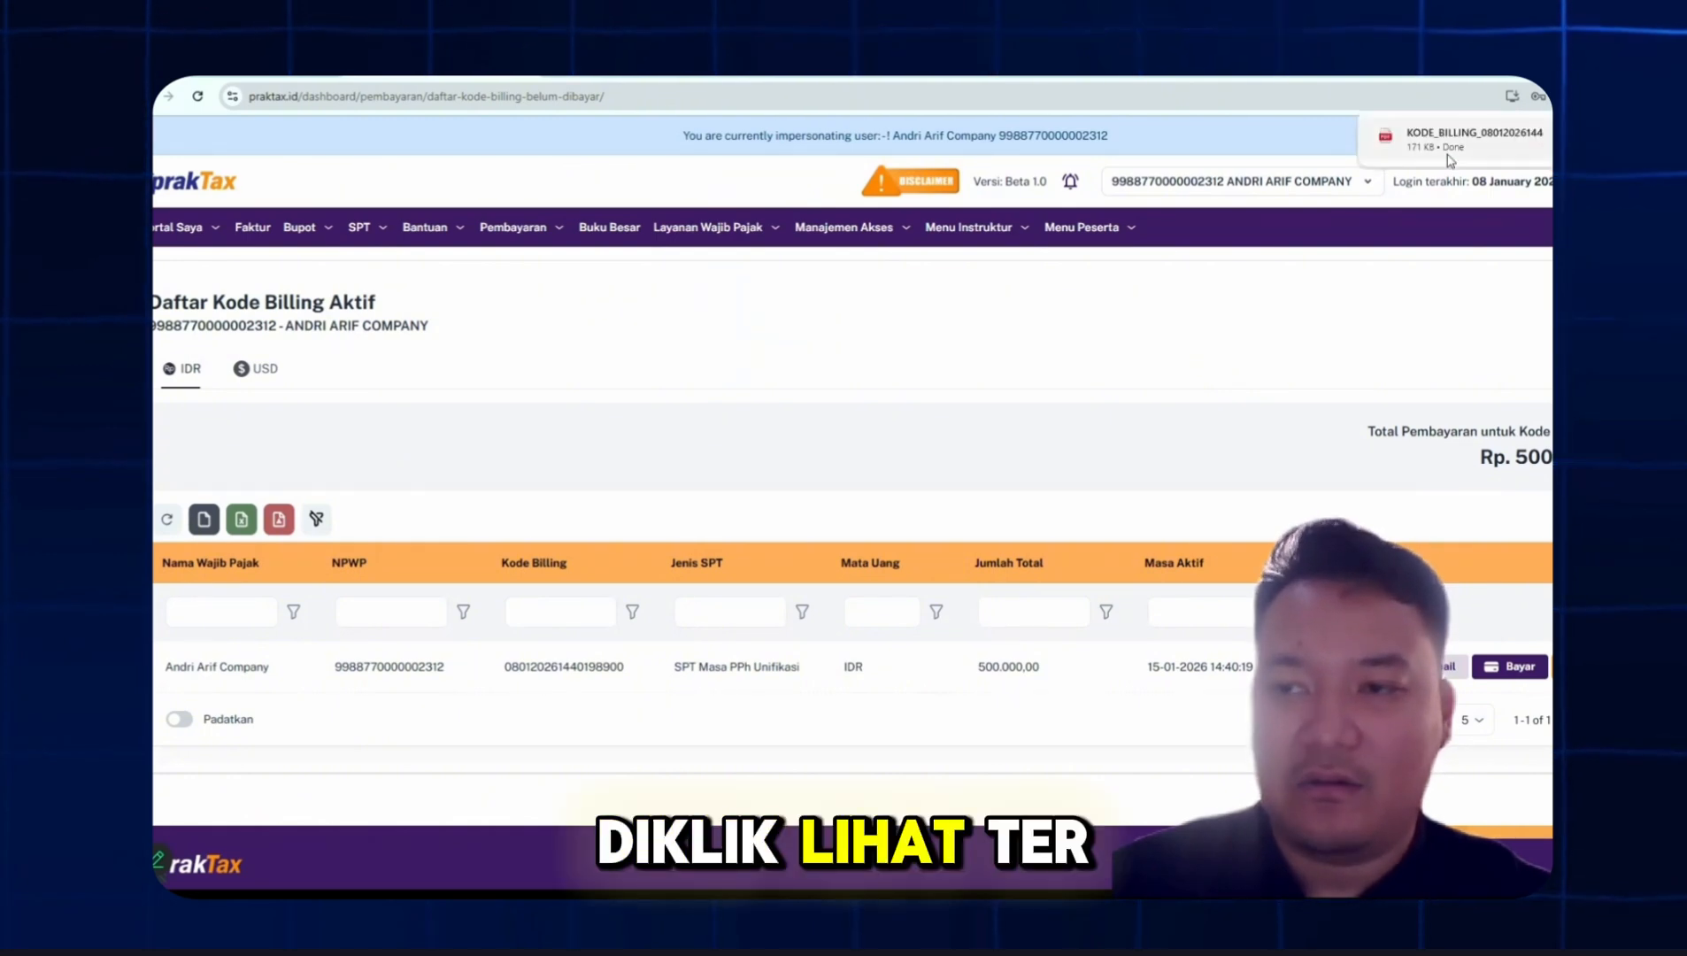
# Open the billing code PDF downloaded from the unpaid list, compare it with the earlier billing PDF and return to the list
pyautogui.click(1452, 139)
pyautogui.scroll(1, 941, 436)
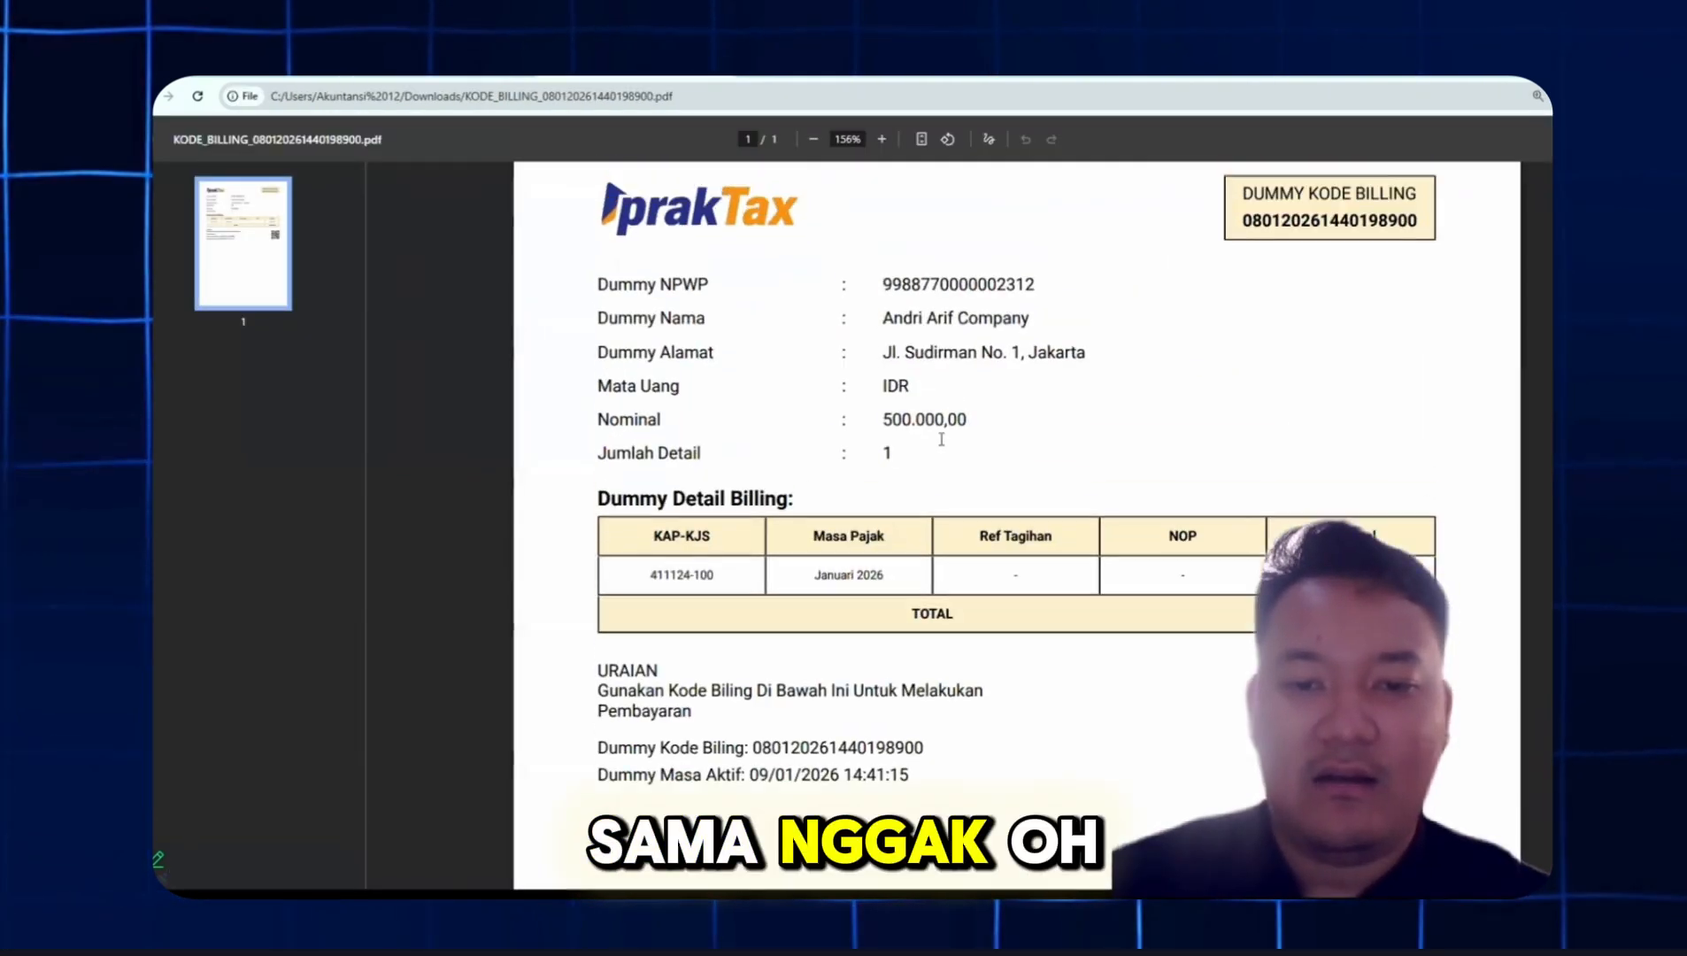
pyautogui.scroll(1, 941, 437)
pyautogui.click(885, 59)
pyautogui.hotkey('ctrl', 'Tab')
pyautogui.hotkey('ctrl', 'shift', 'Tab')
pyautogui.hotkey('ctrl', 'Tab')
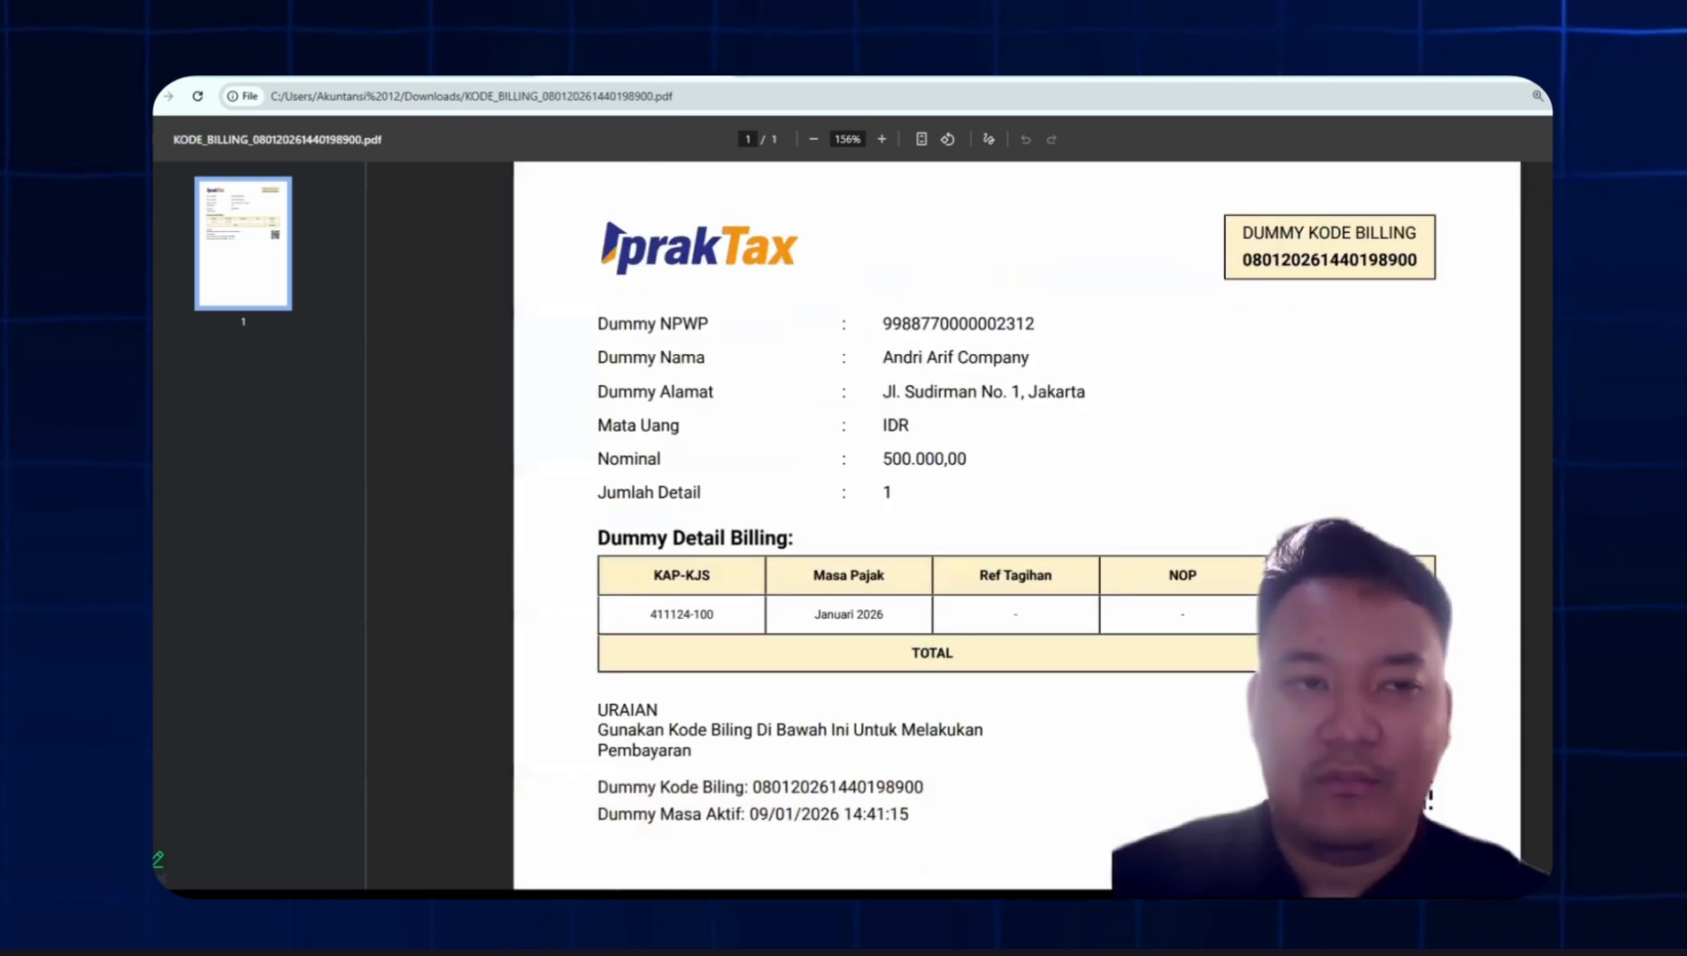
pyautogui.hotkey('ctrl', 'shift', 'Tab')
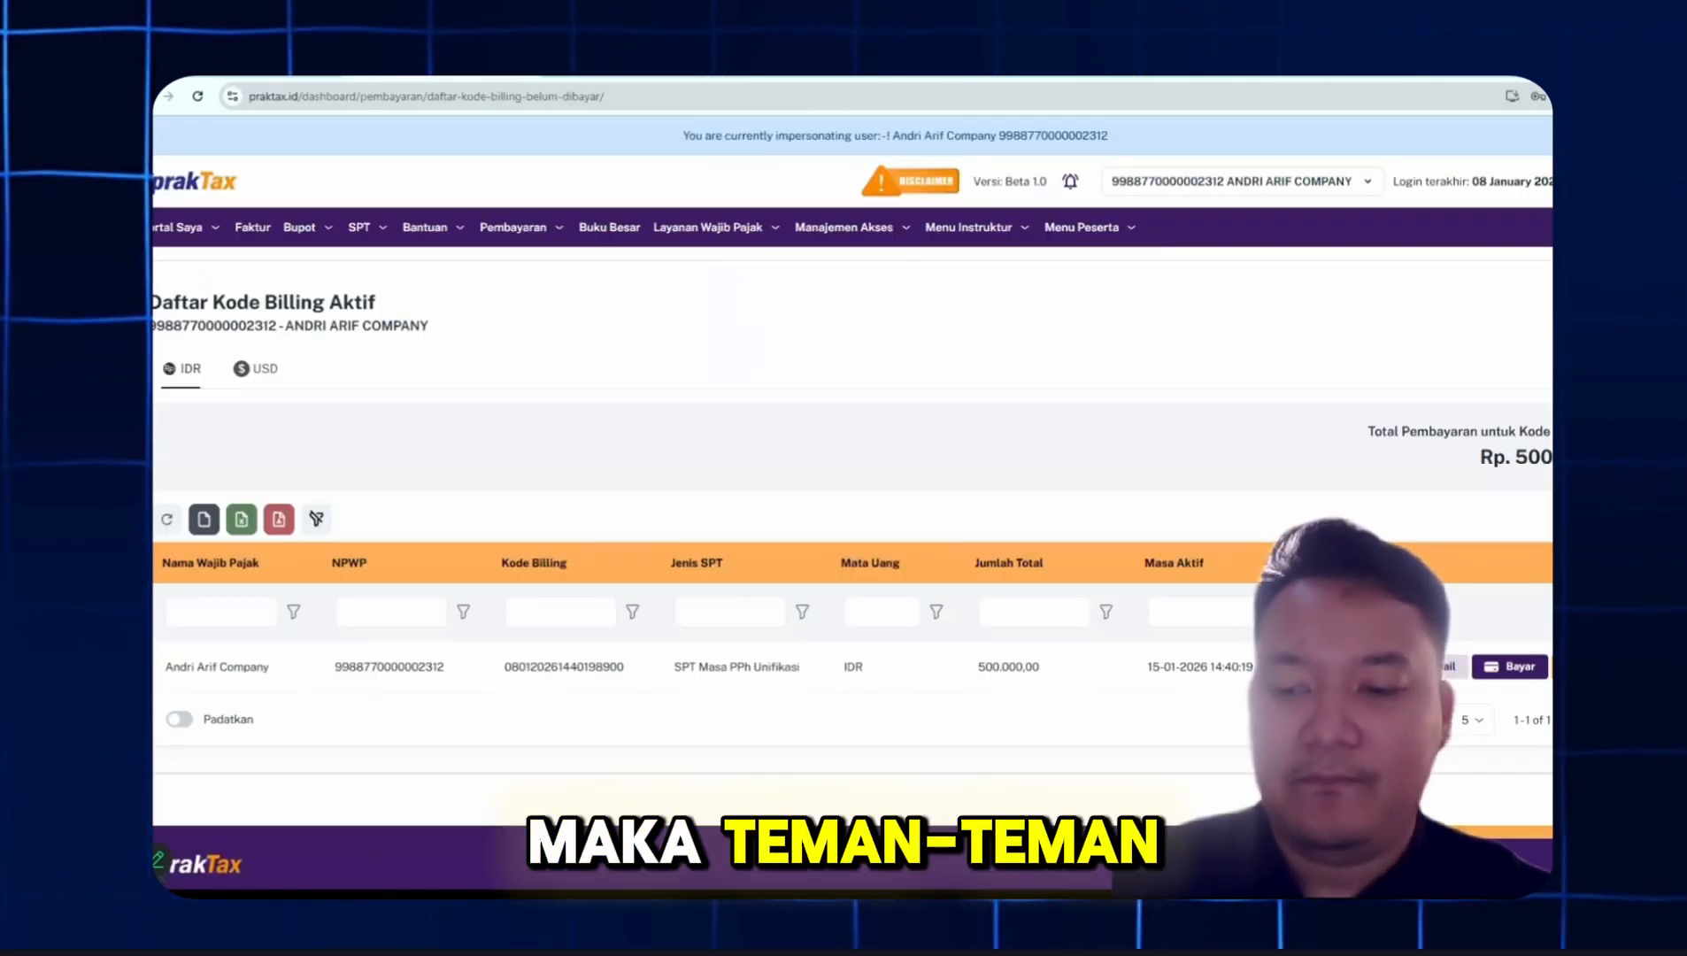
# Look through the payment methods and pay the billing code by bank transfer through PT Bank Negara Indonesia (Persero) Tbk
pyautogui.click(1518, 673)
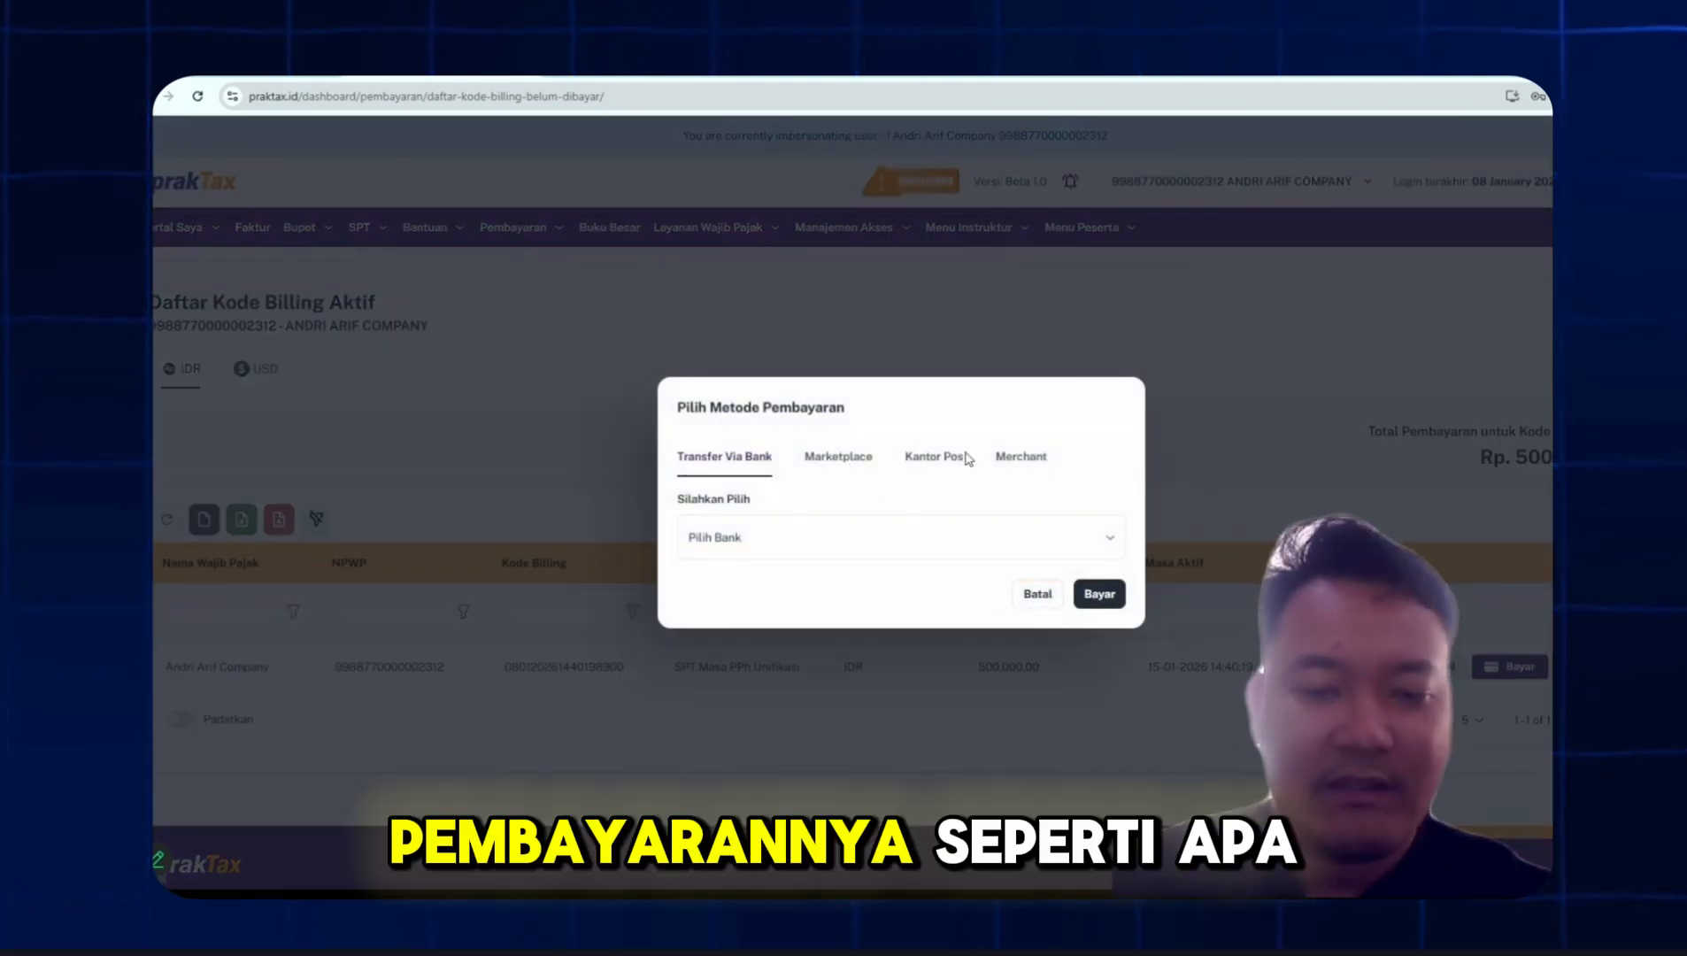
pyautogui.click(1008, 463)
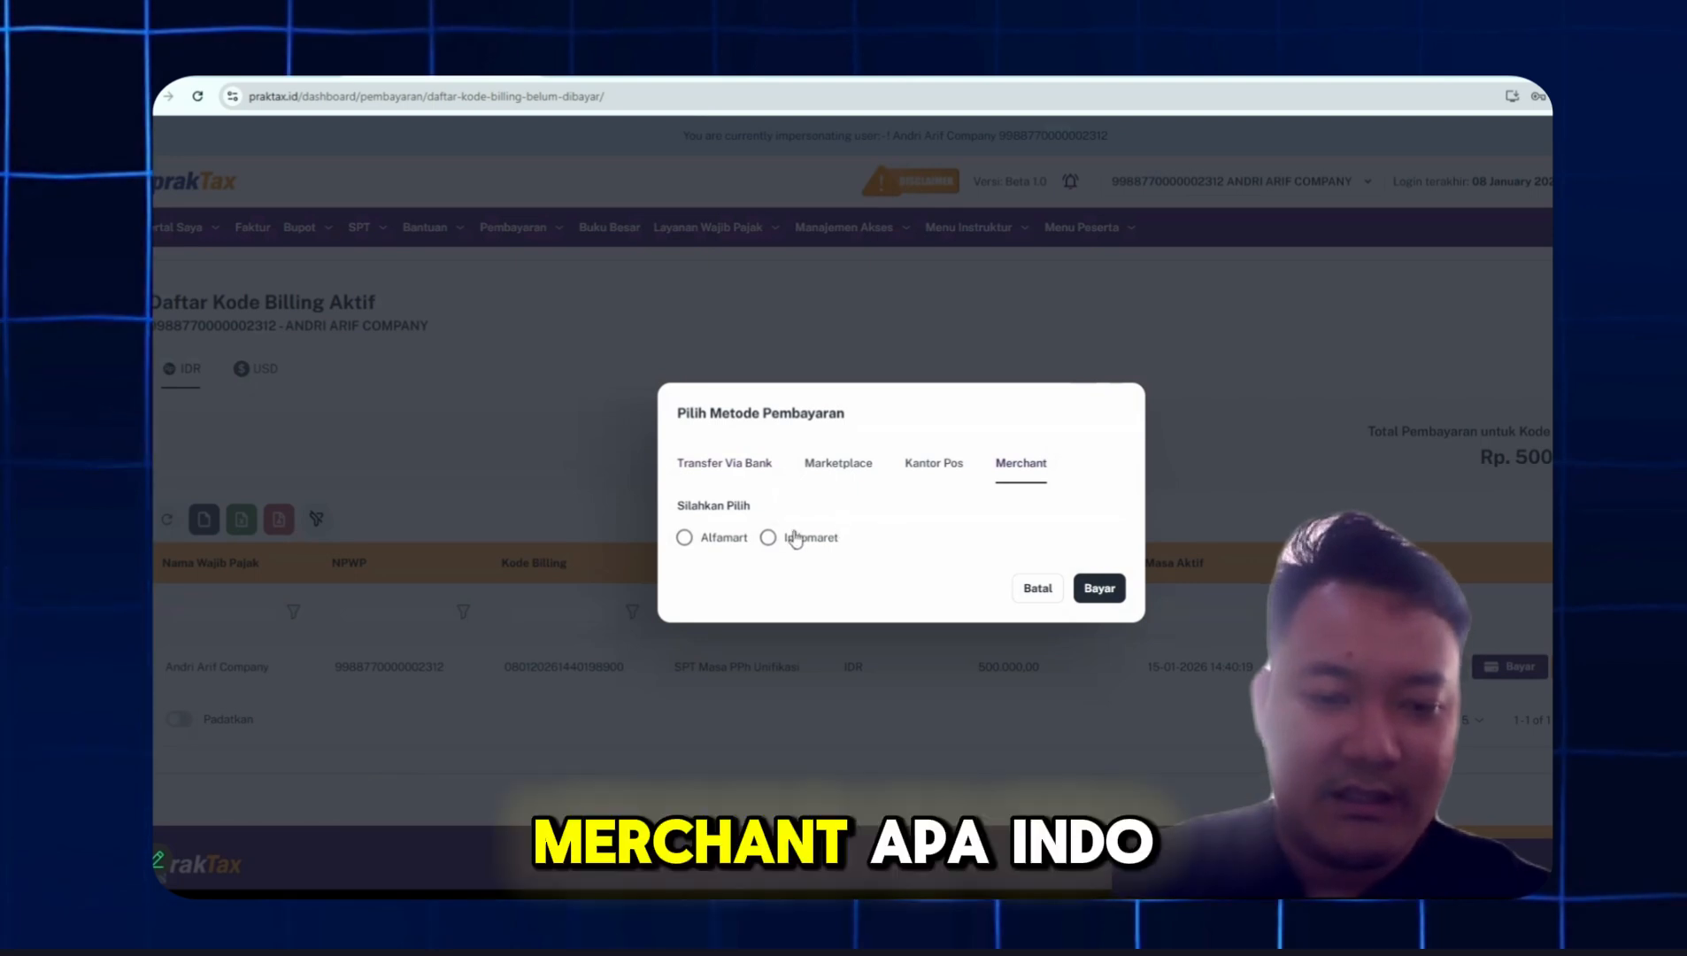
pyautogui.click(940, 469)
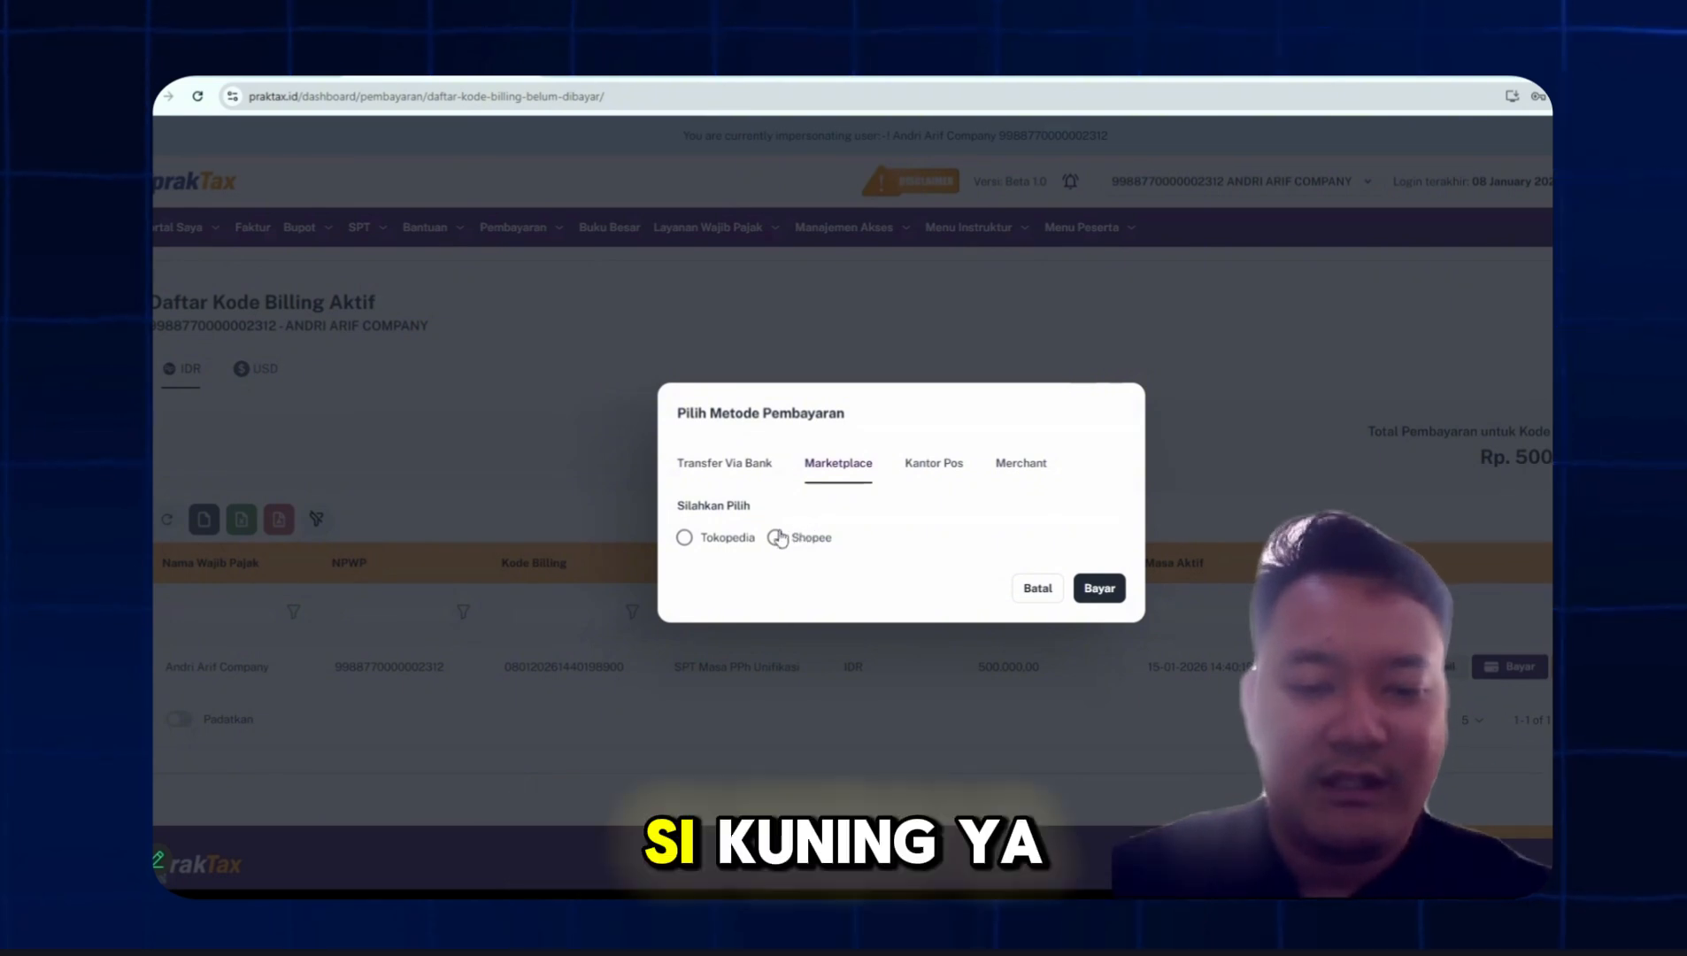
pyautogui.click(751, 467)
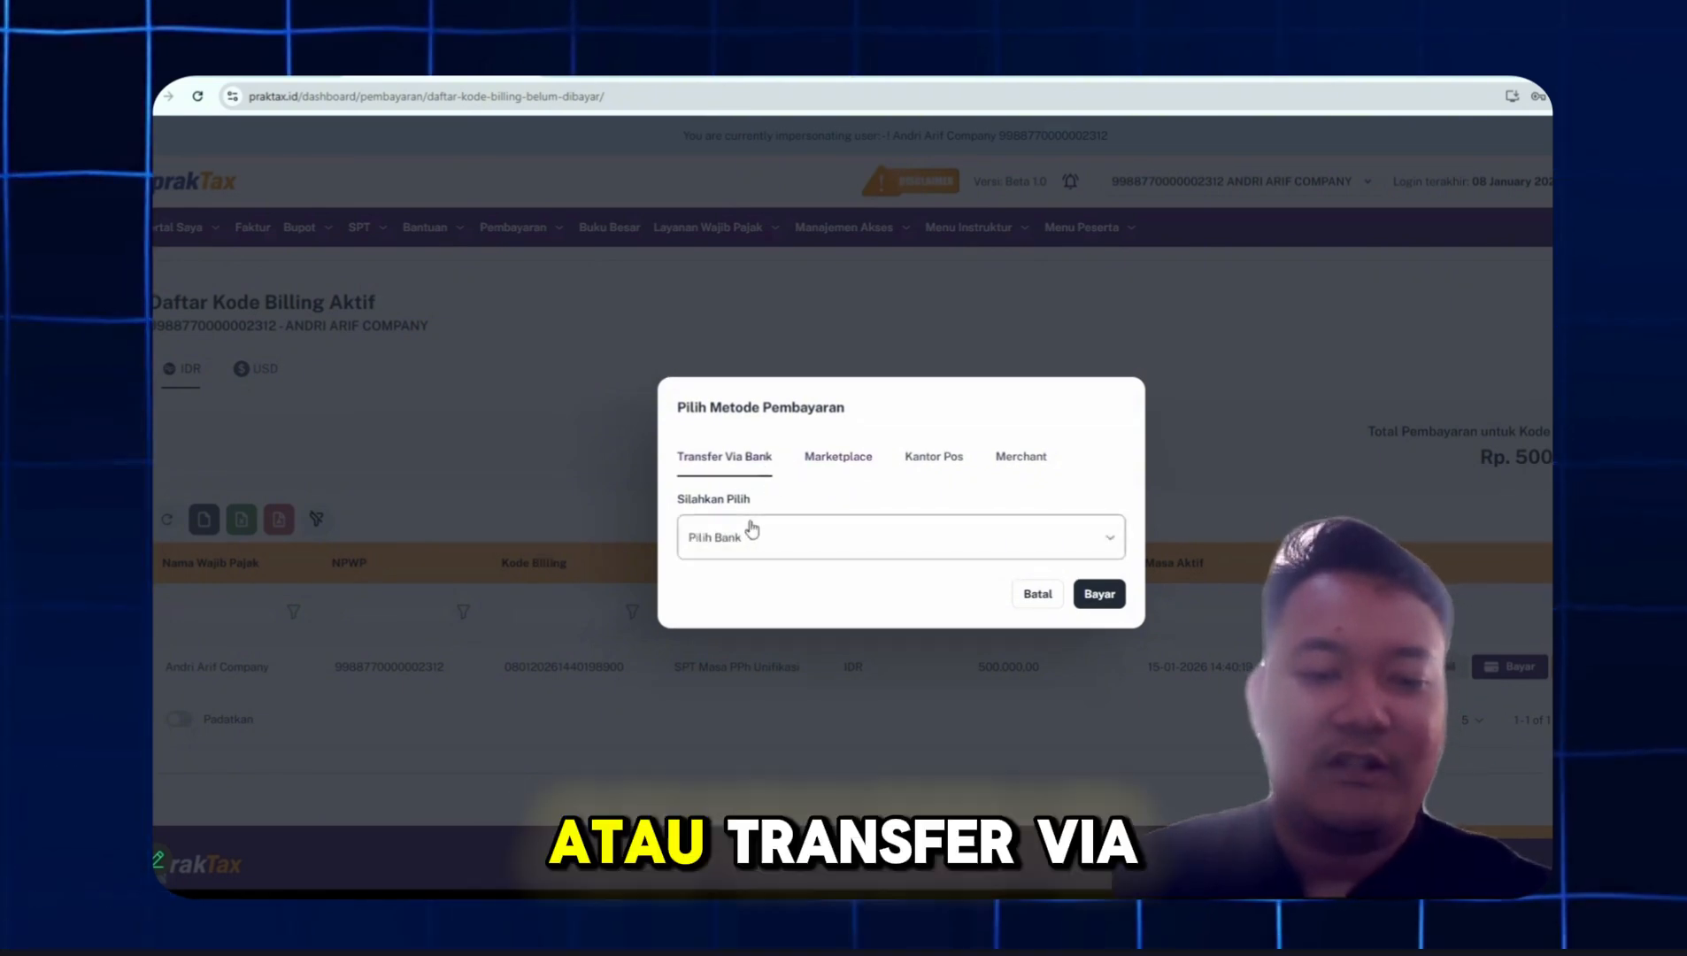
pyautogui.click(731, 540)
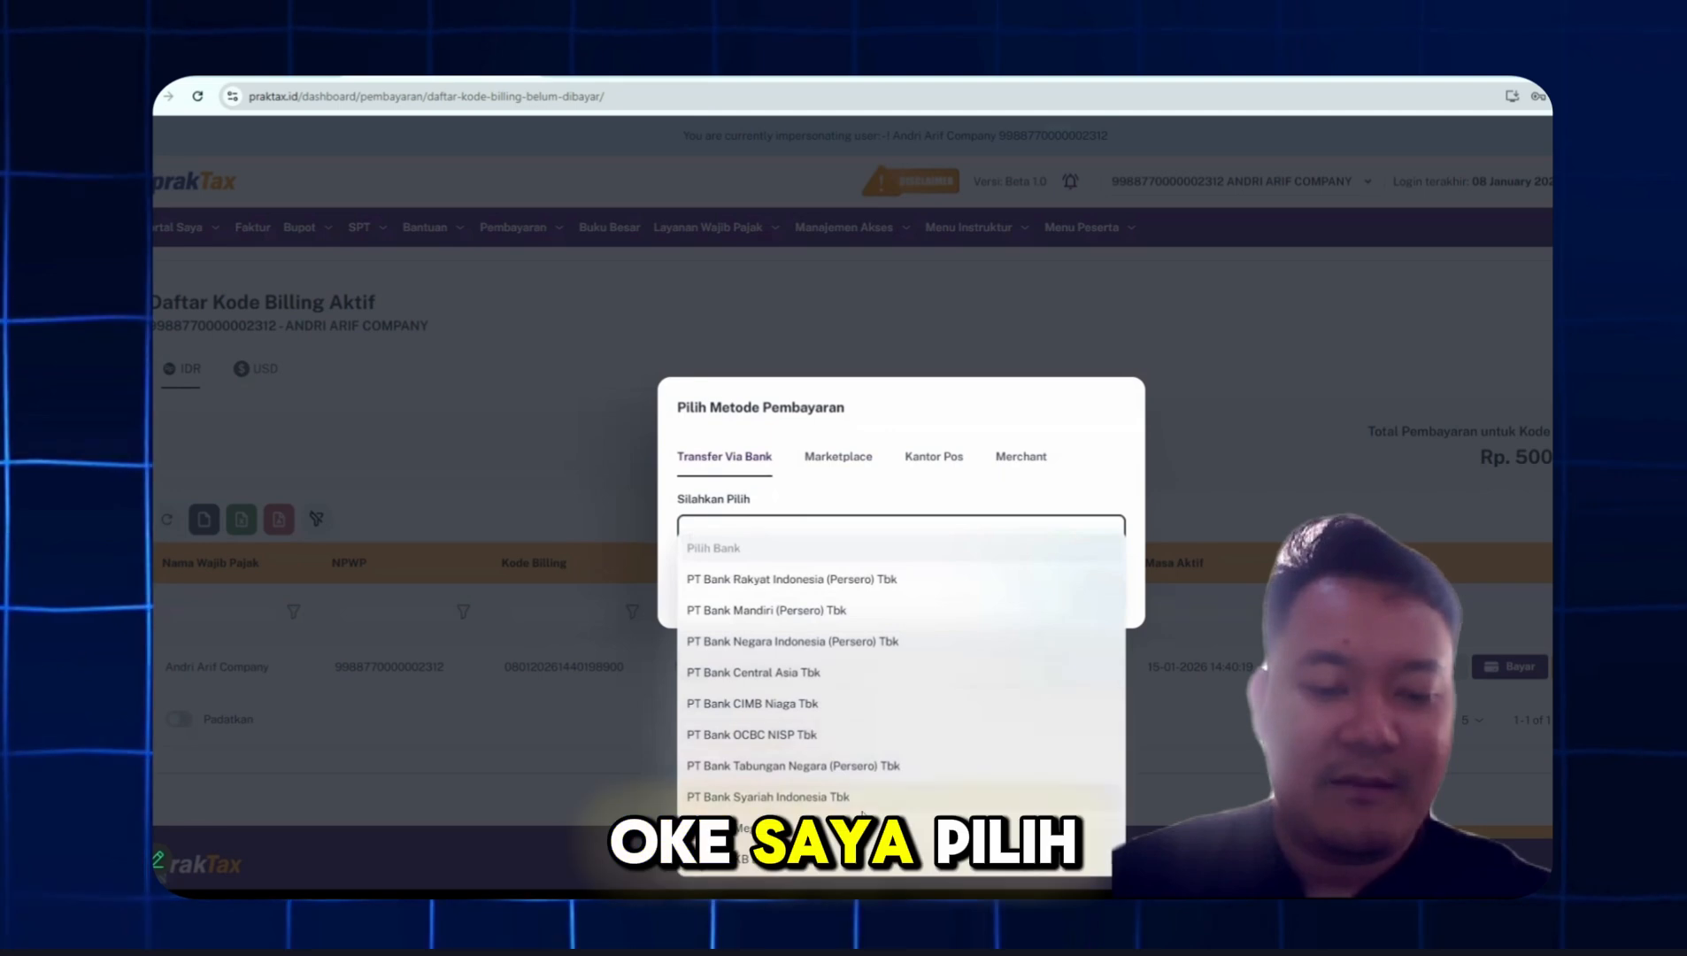
pyautogui.click(876, 641)
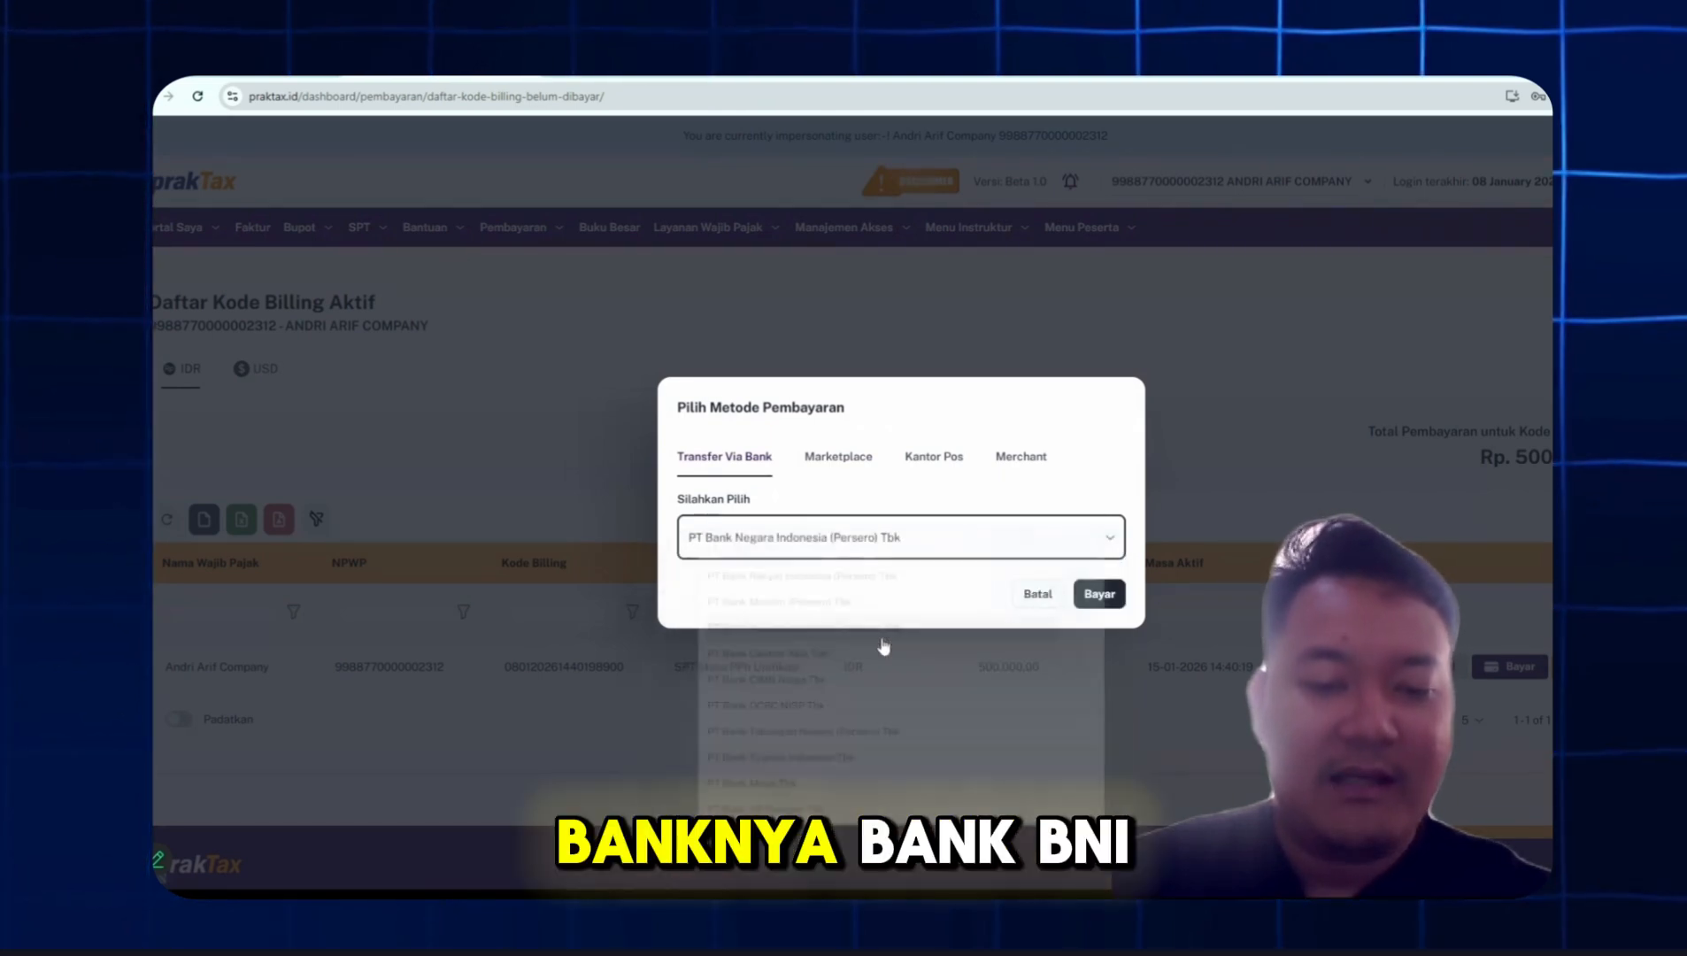
pyautogui.click(1100, 594)
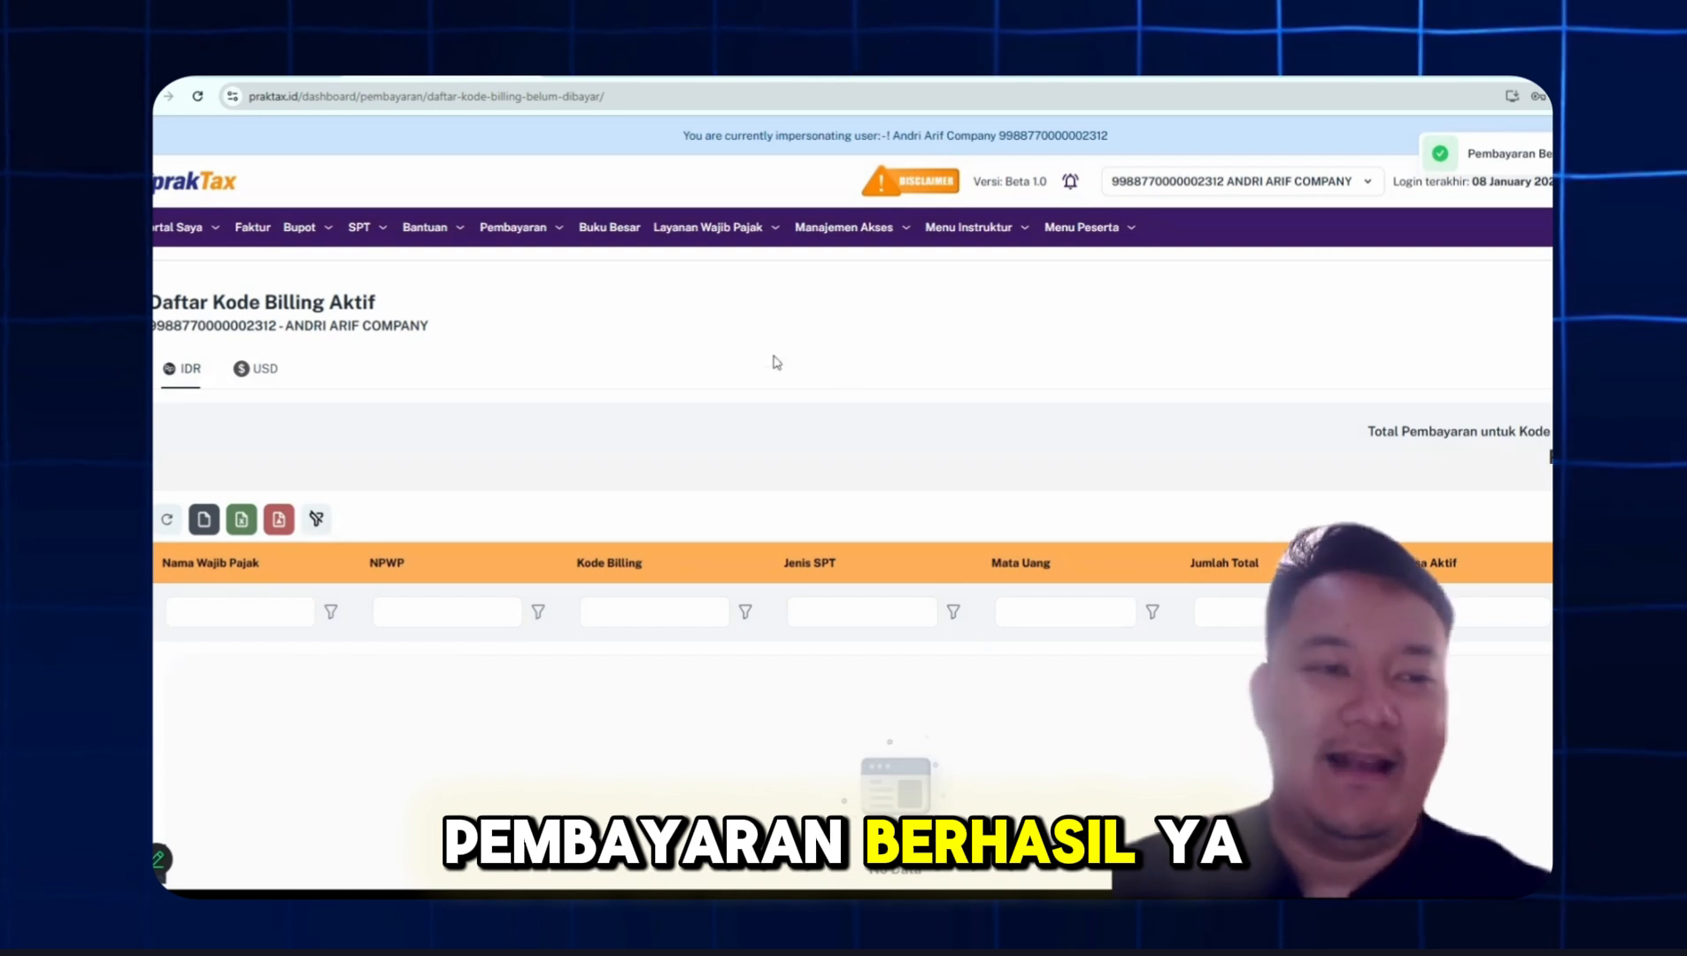
# Go to the SPT pages, check the draft and awaiting-payment lists and find the PPh Unifikasi return under SPT Dilaporkan
pyautogui.moveTo(382, 230)
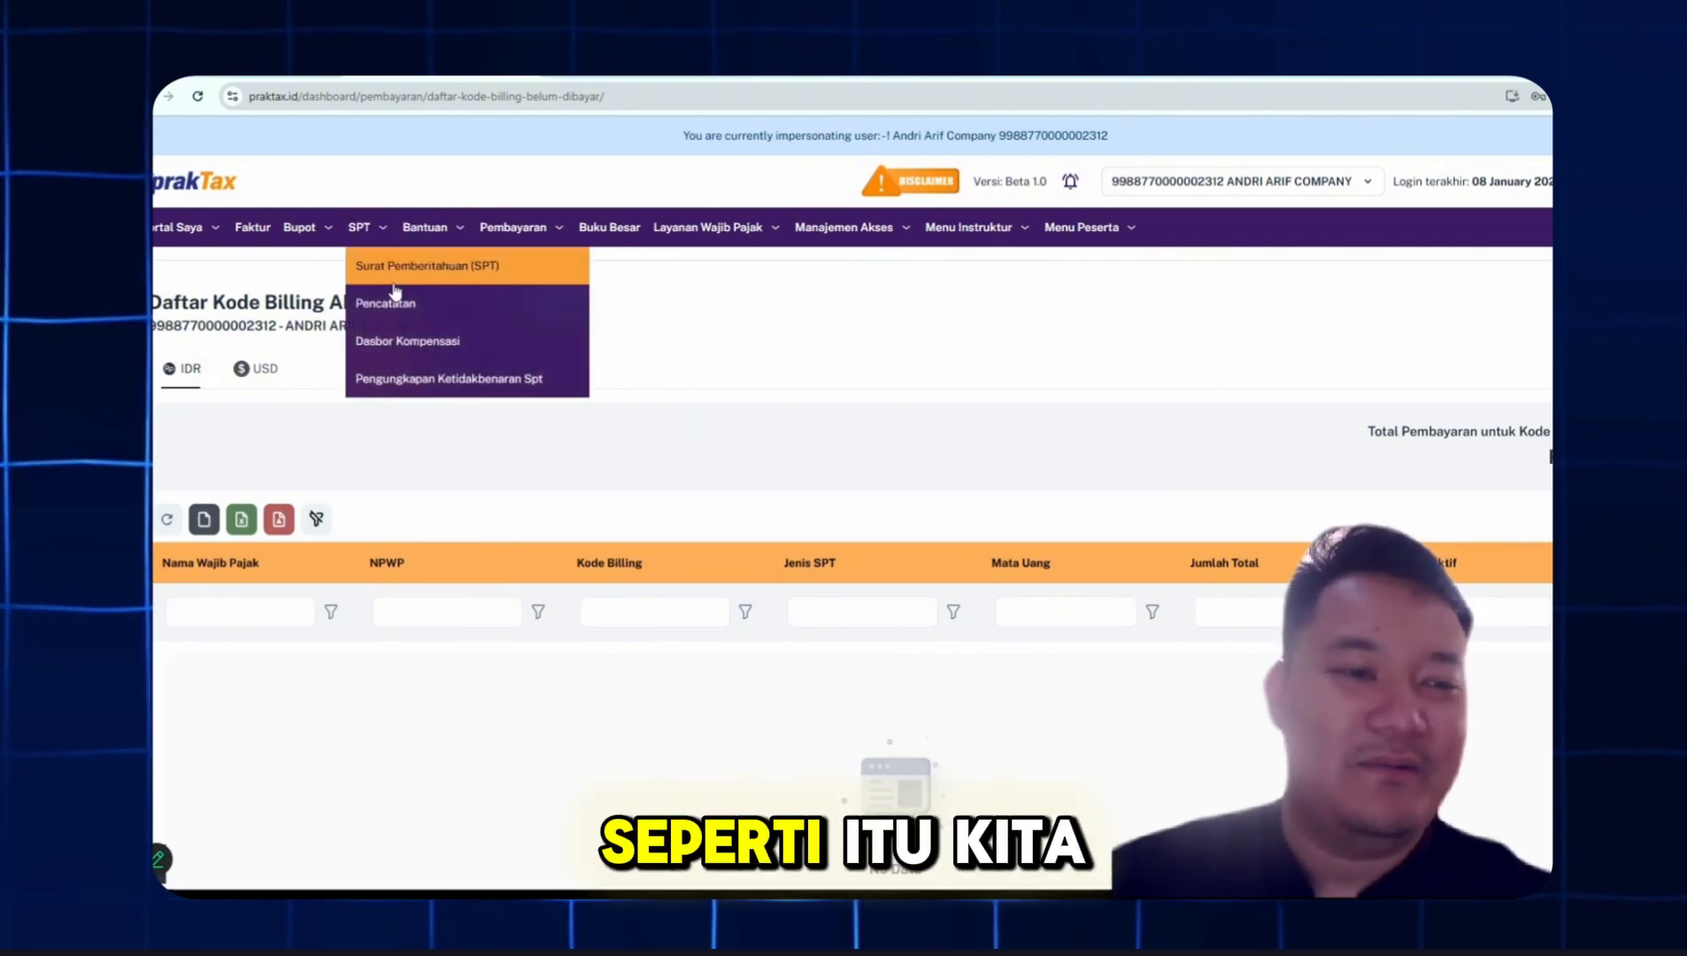
pyautogui.click(394, 266)
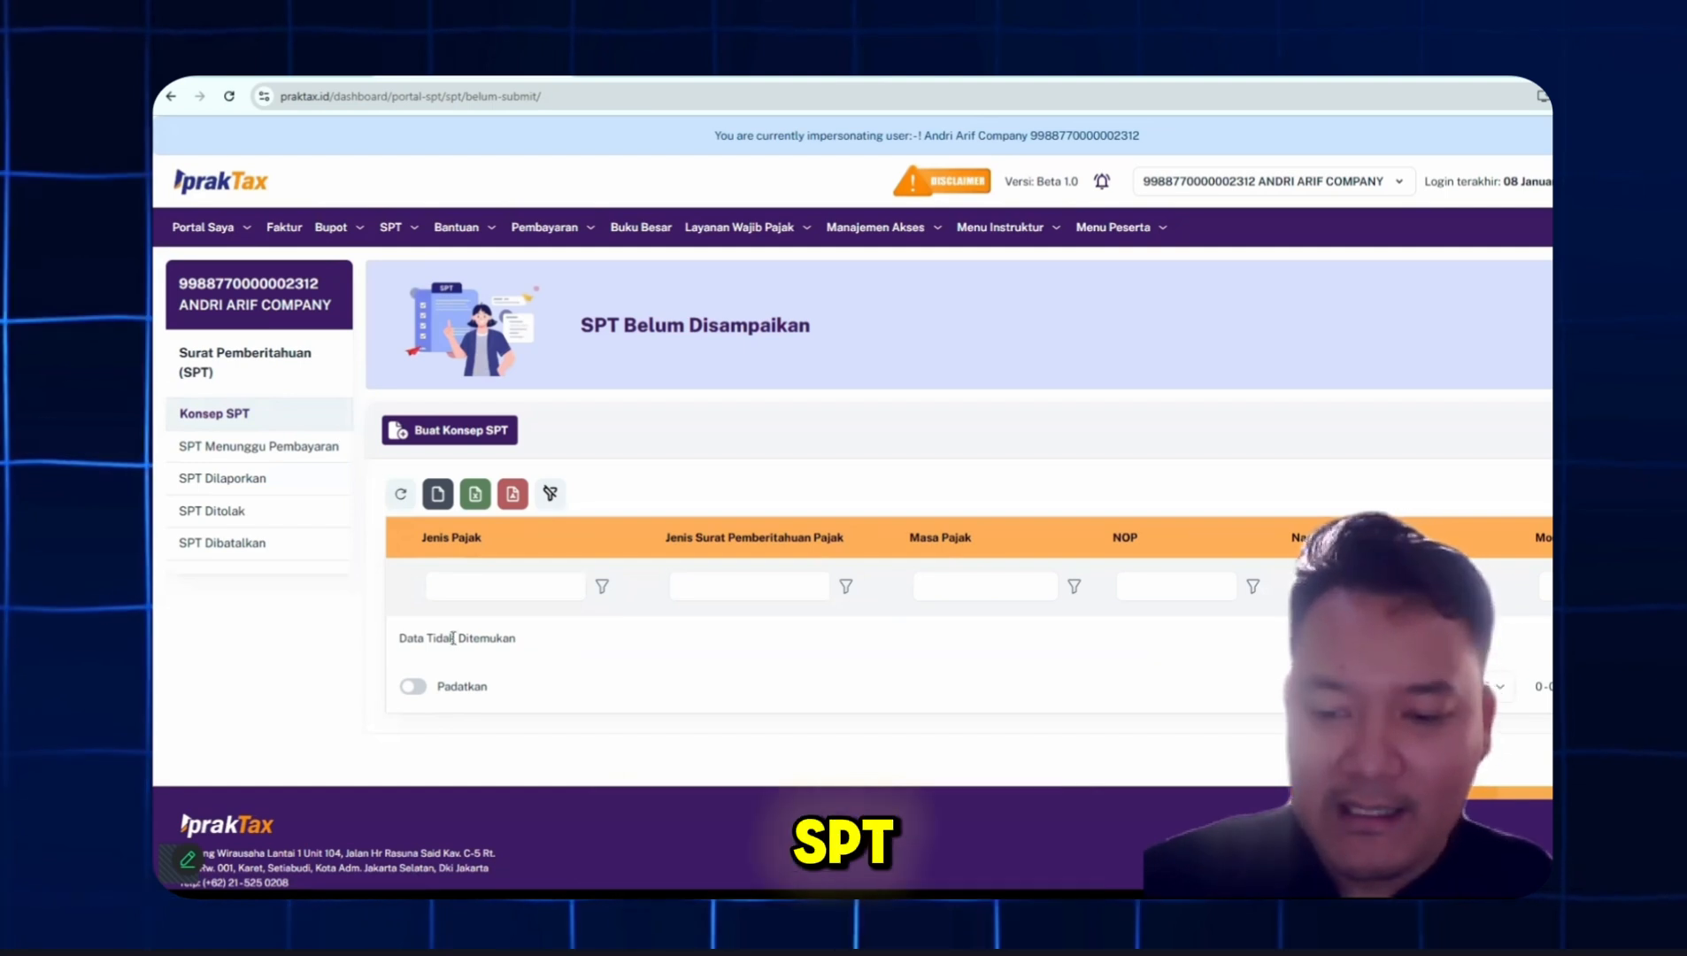
pyautogui.moveTo(418, 639); pyautogui.dragTo(520, 643)
pyautogui.click(519, 646)
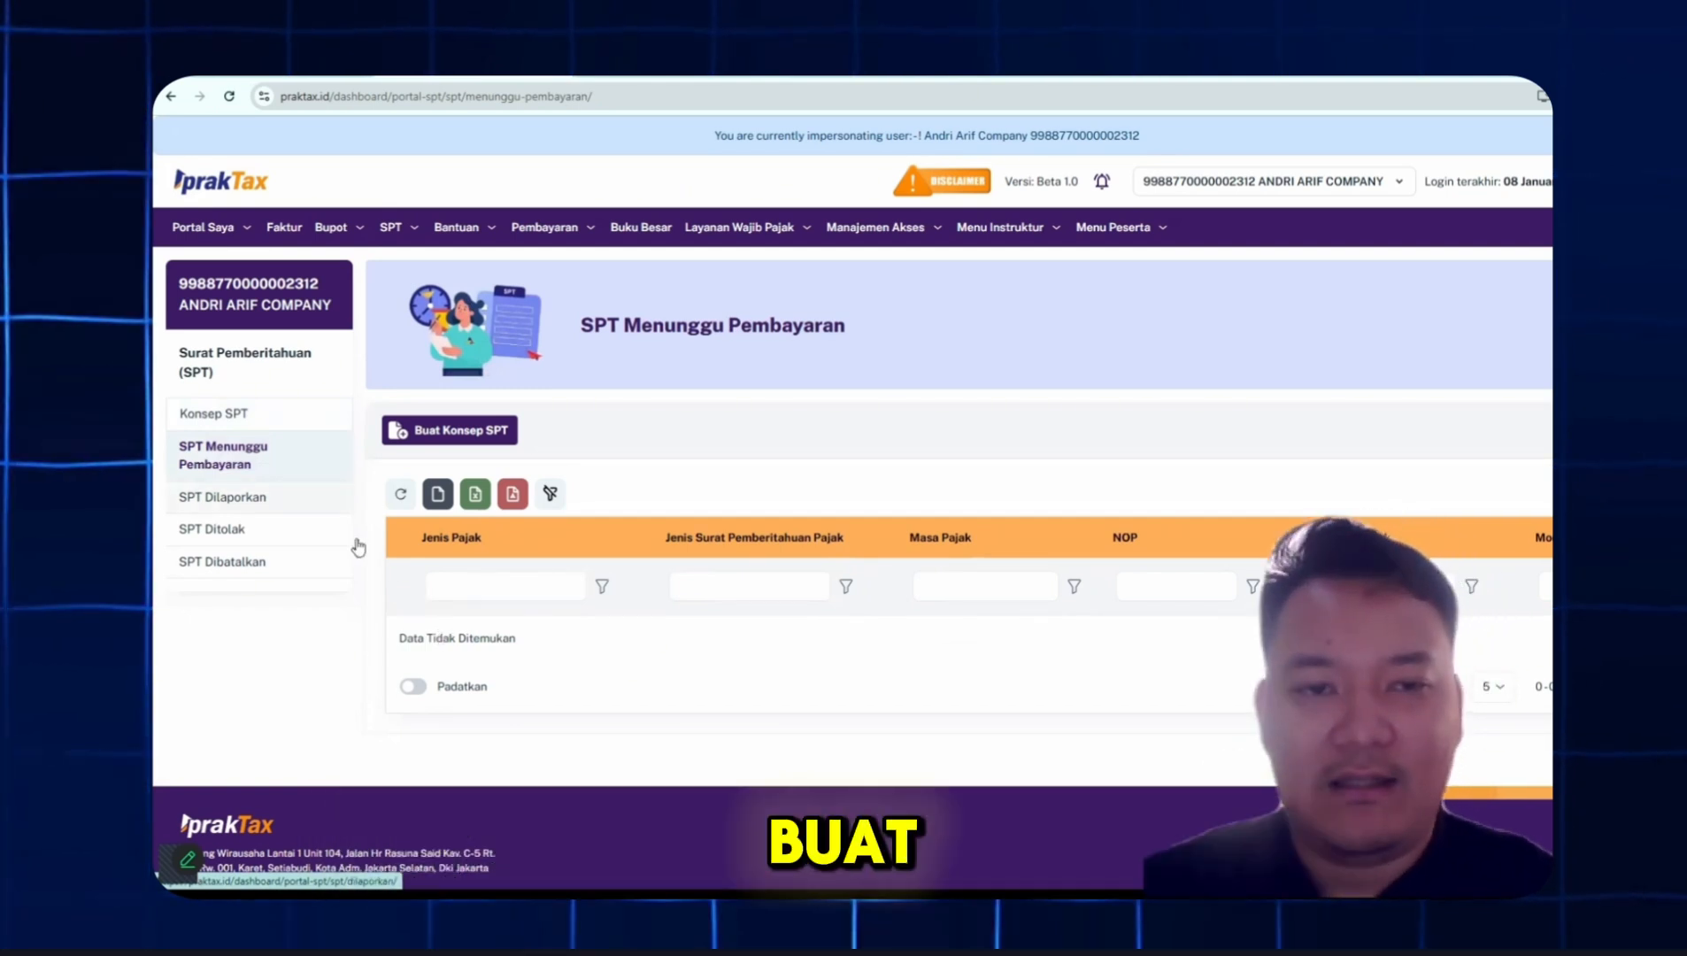
pyautogui.click(254, 499)
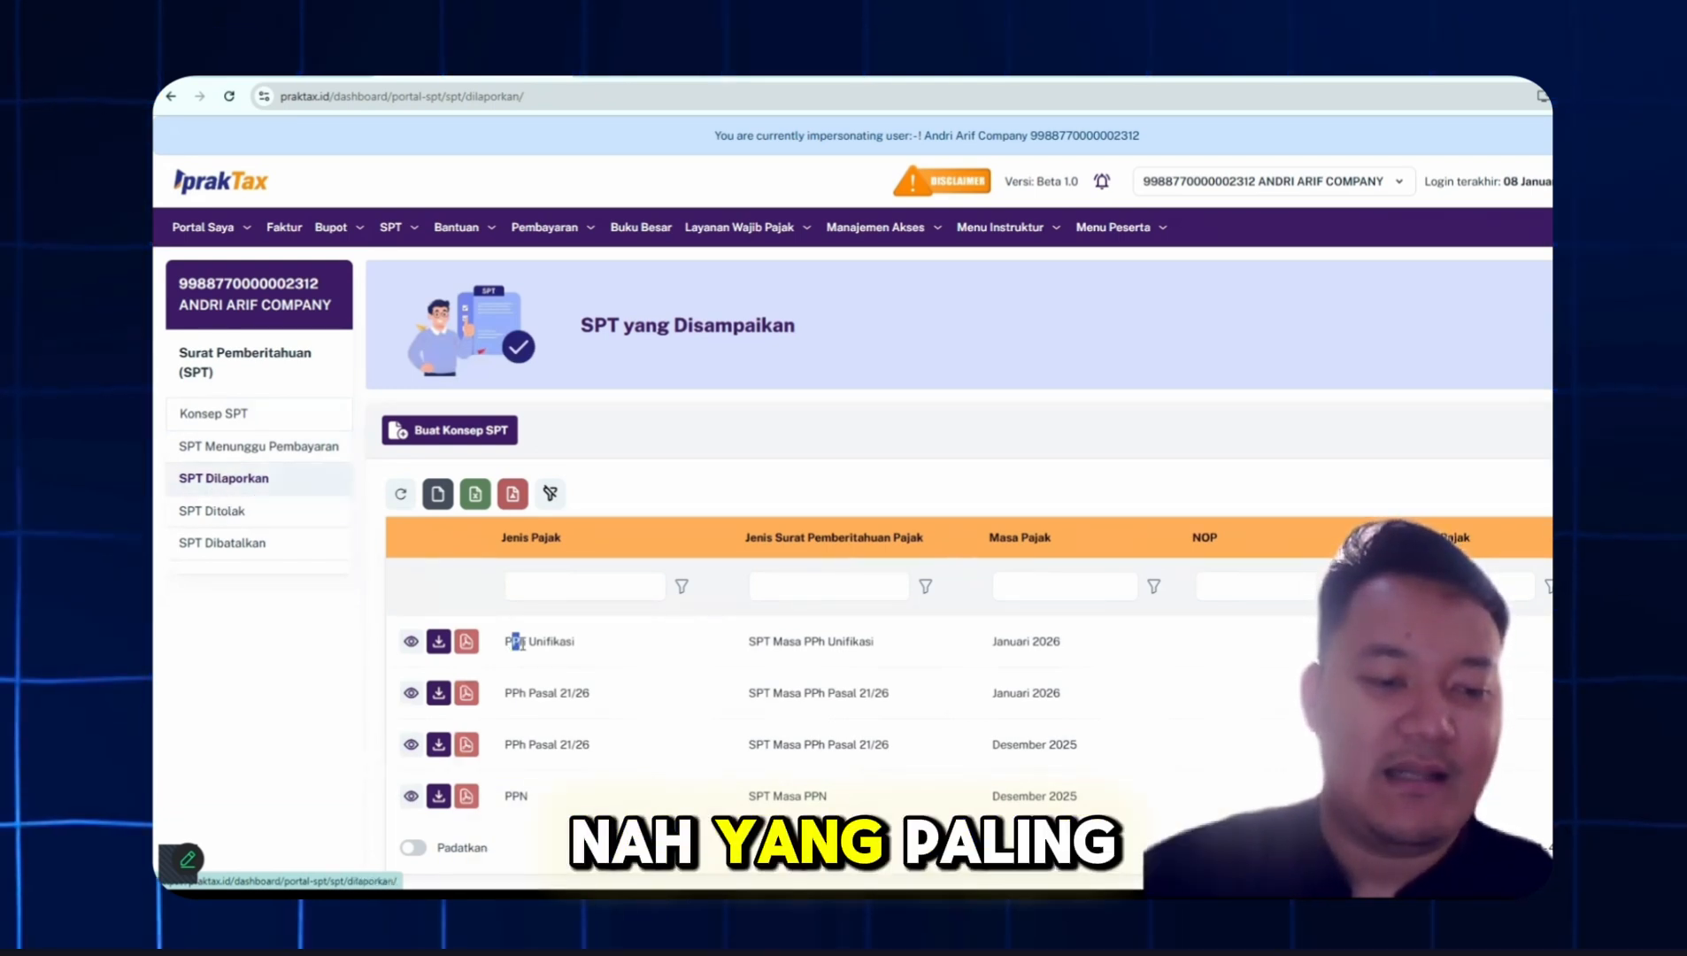
pyautogui.moveTo(517, 643); pyautogui.dragTo(564, 646)
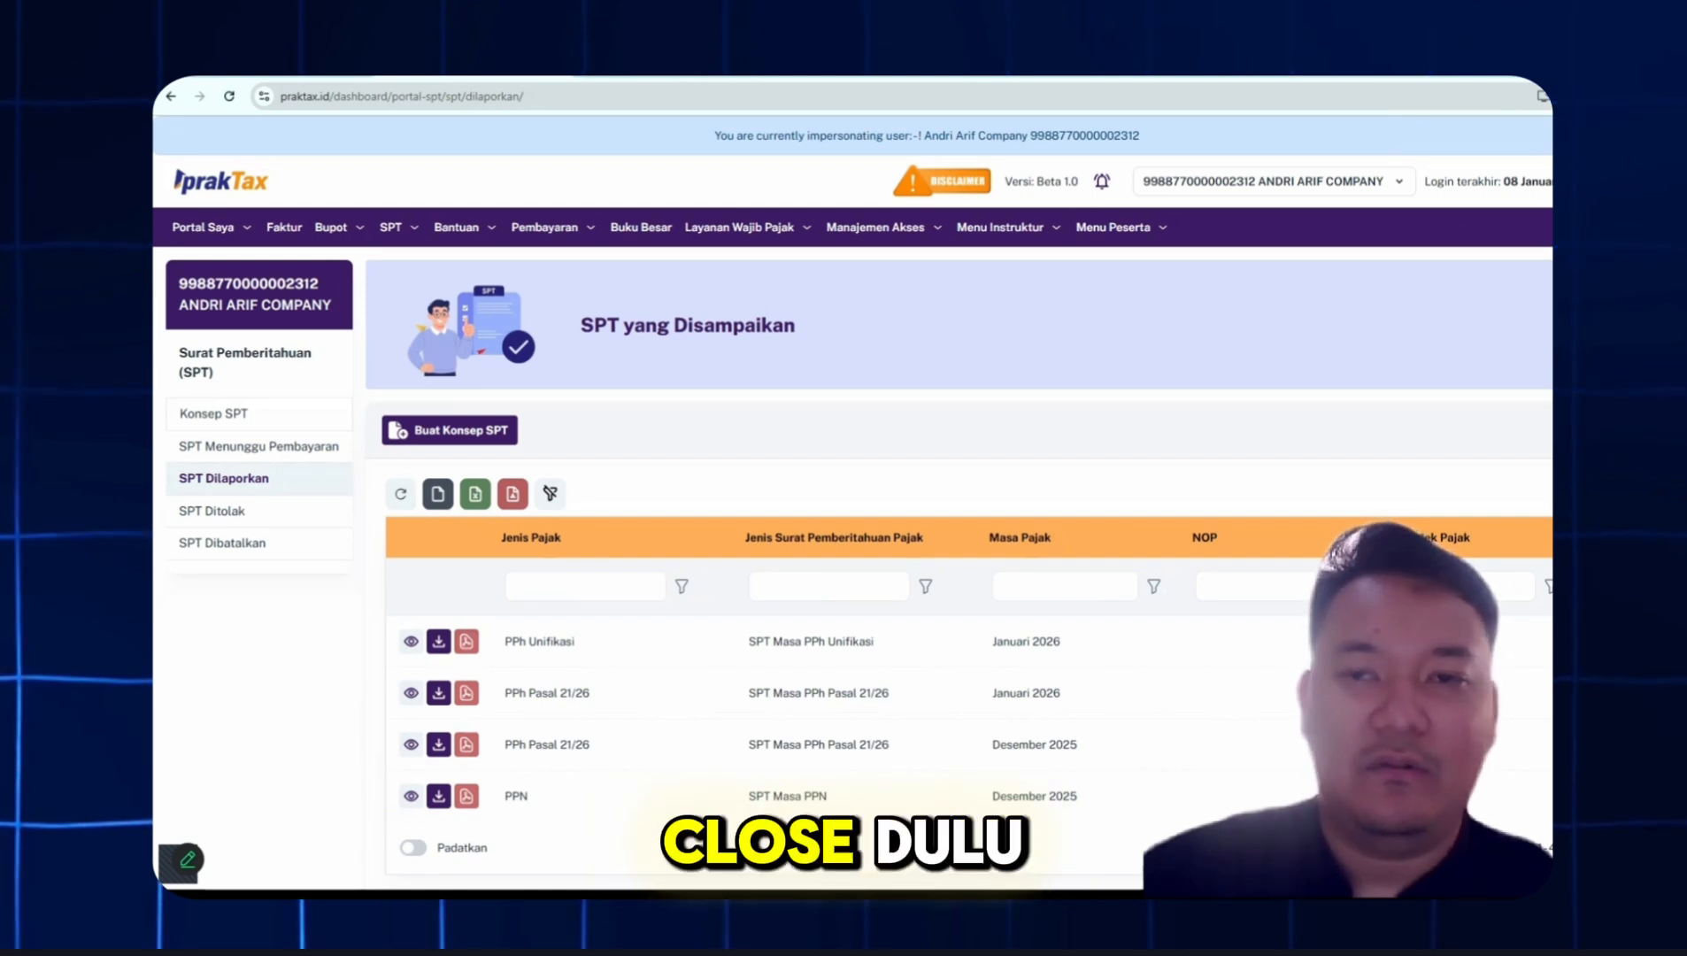
# Open the downloaded DUMMY_TANDA_TERIMA_SPT receipt PDF and review the electronic receipt's details
pyautogui.click(1549, 97)
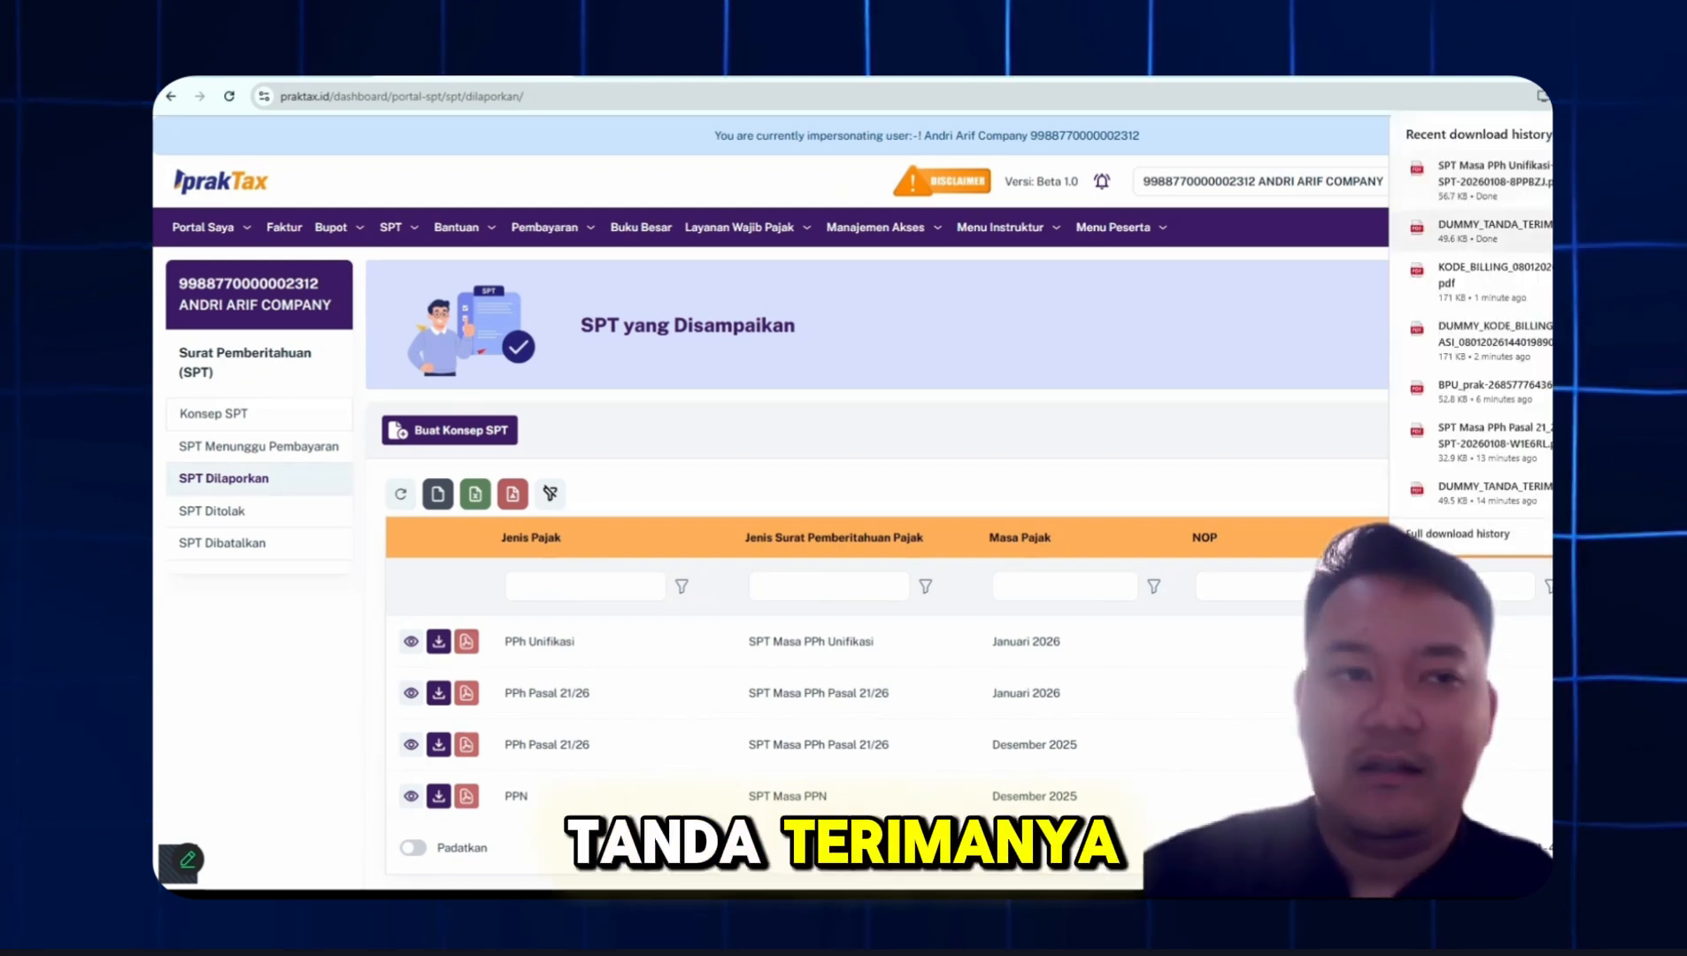
pyautogui.click(1496, 225)
pyautogui.click(1549, 97)
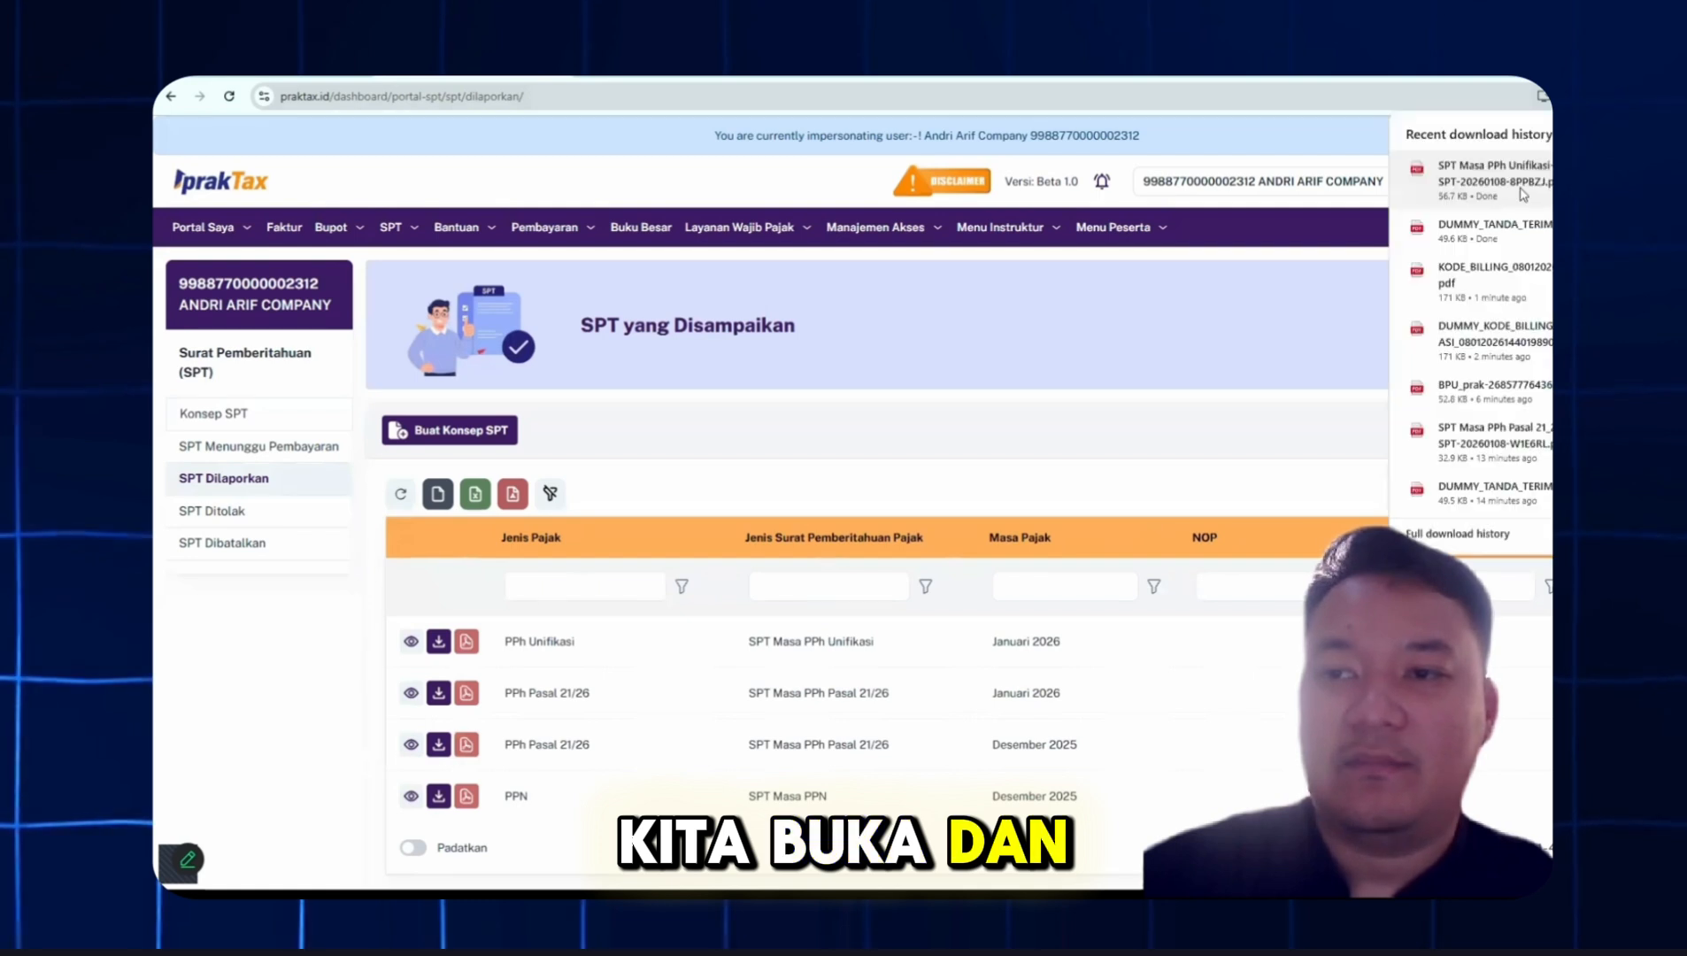
pyautogui.click(1510, 225)
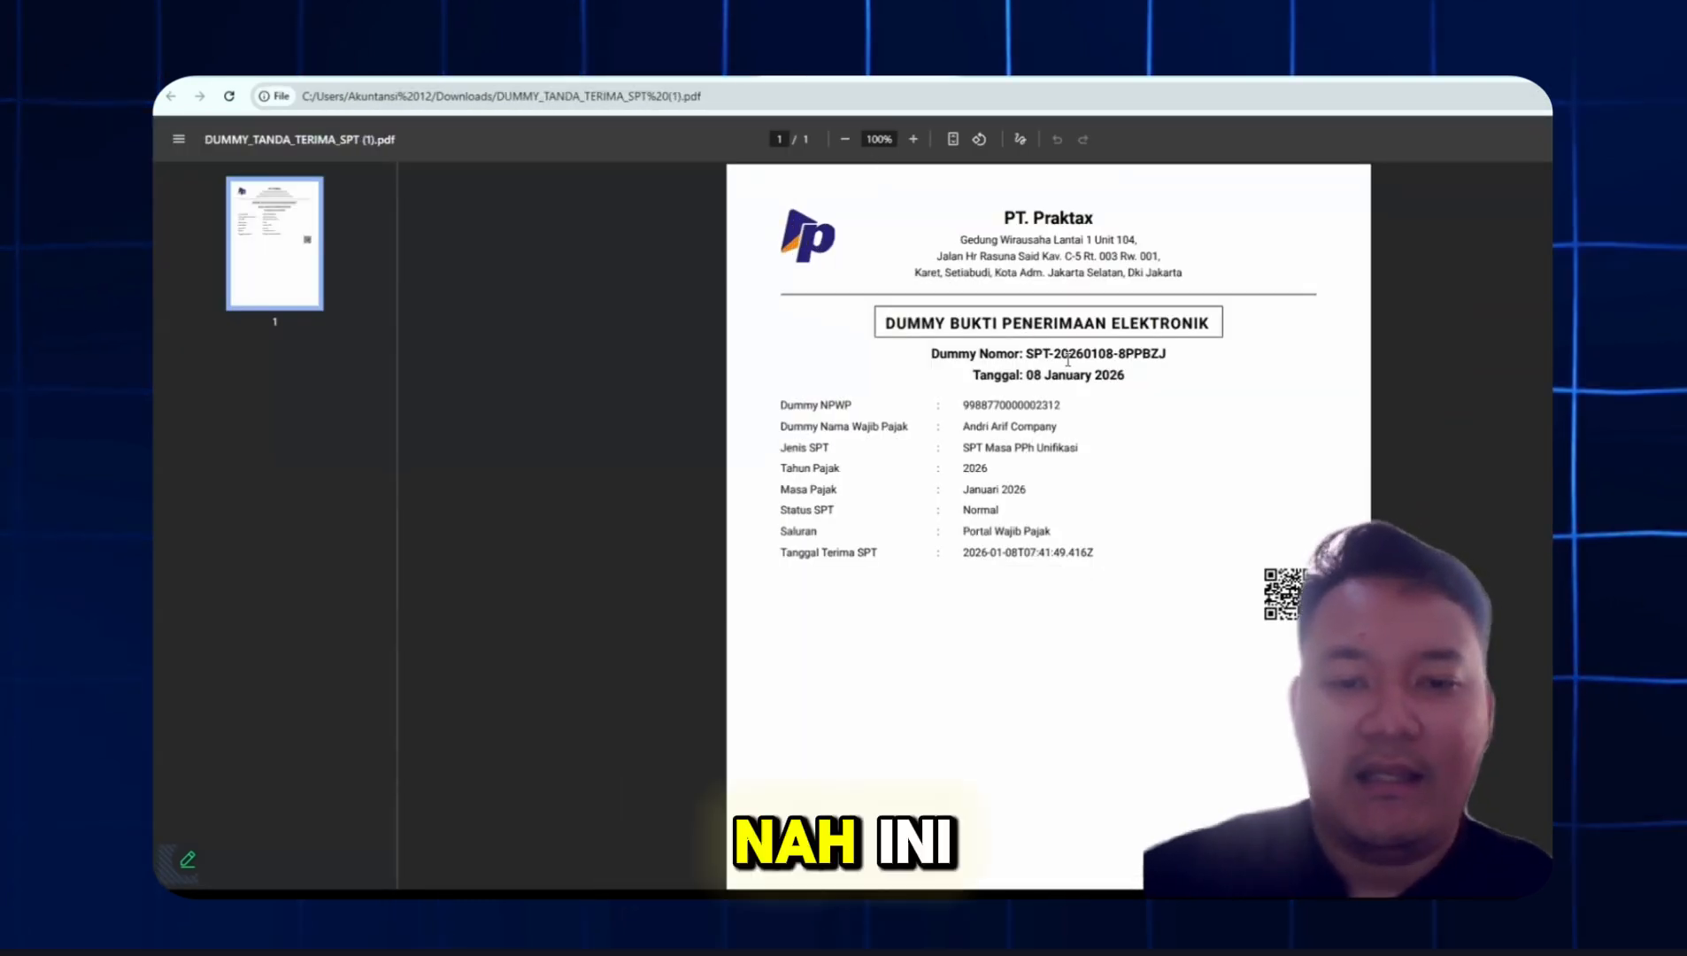
pyautogui.scroll(2, 1148, 386)
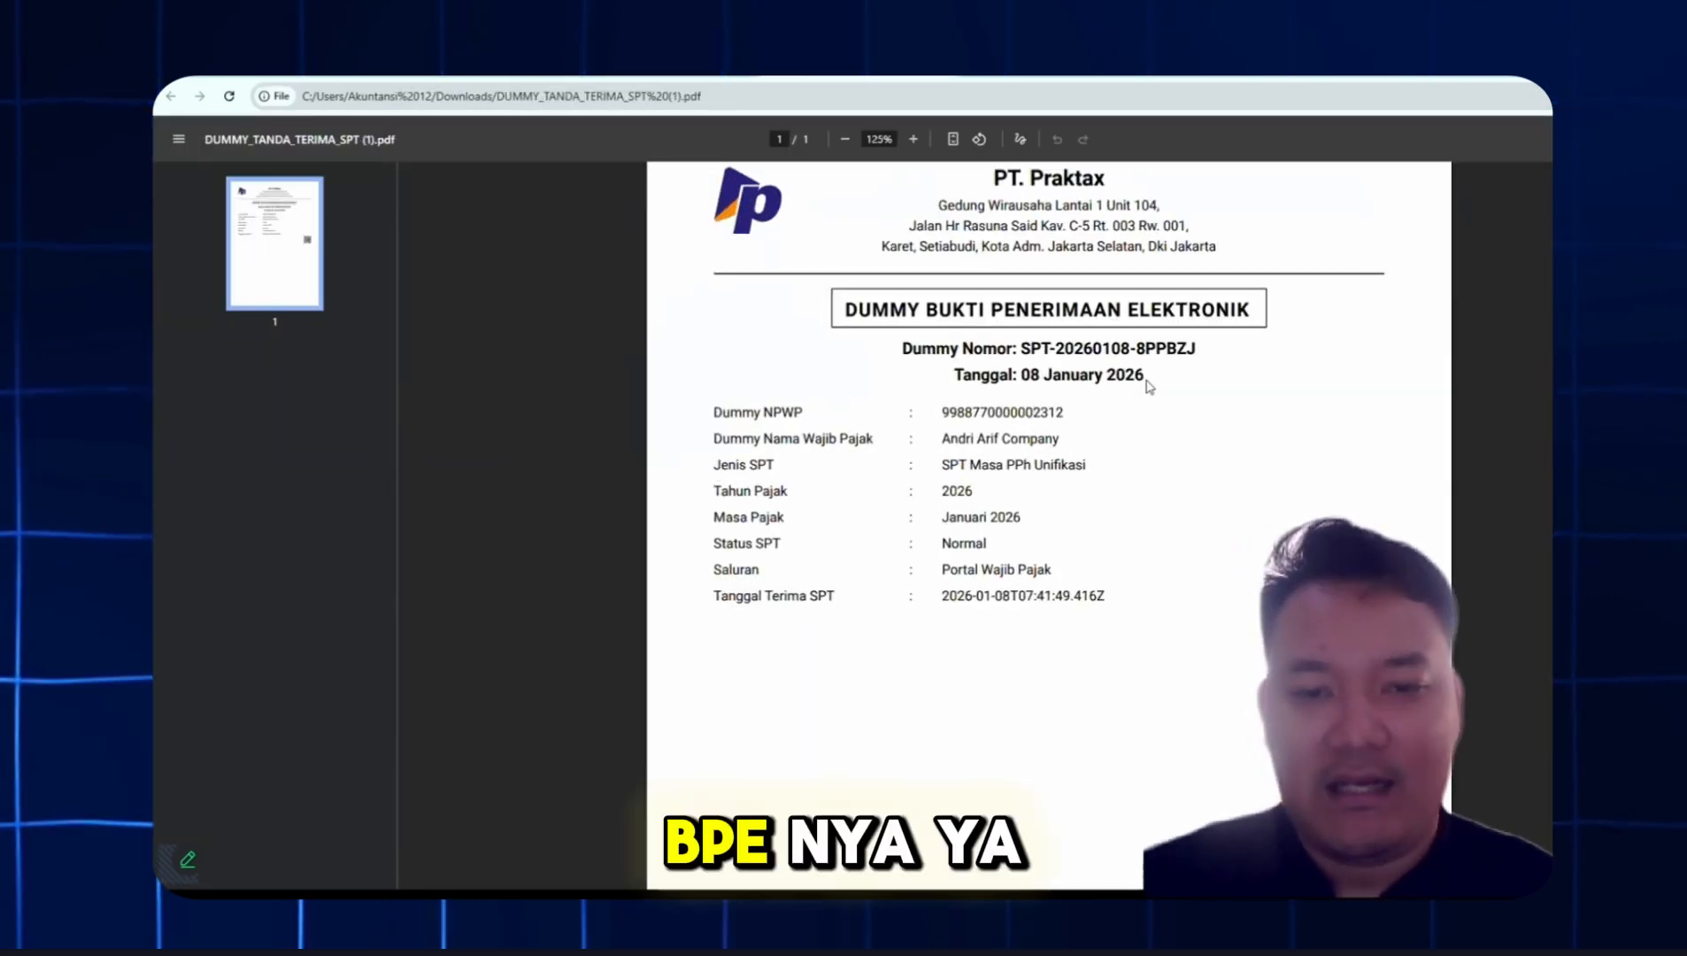
pyautogui.scroll(1, 1148, 386)
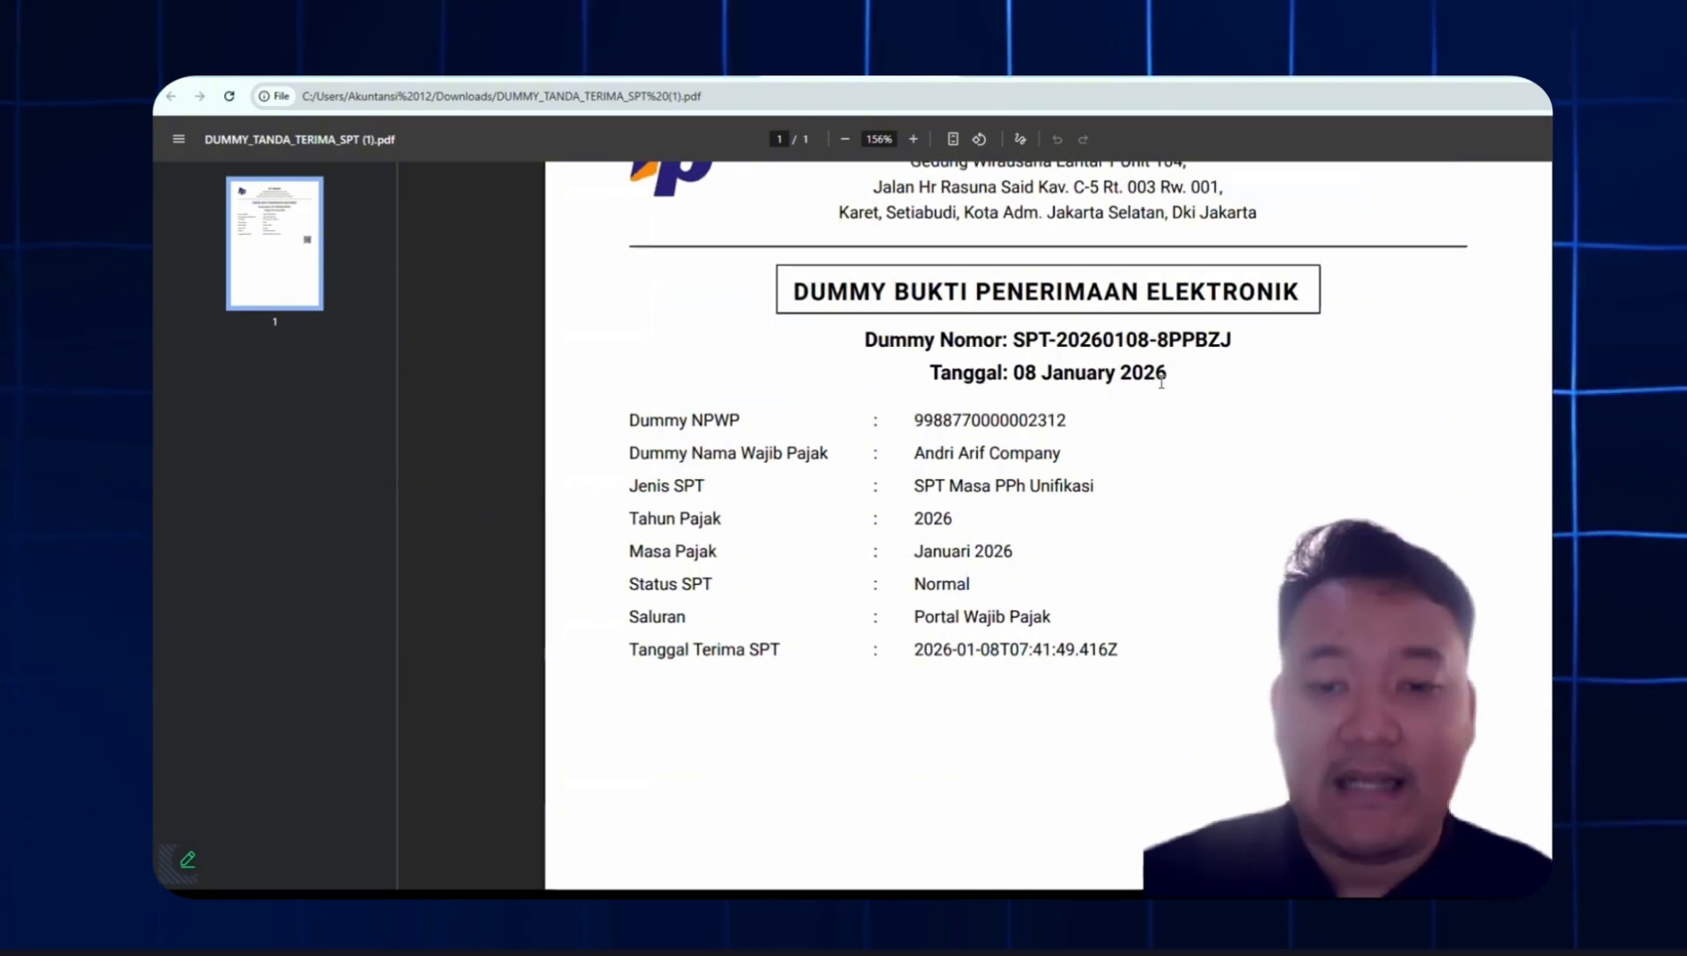
pyautogui.scroll(2, 1161, 382)
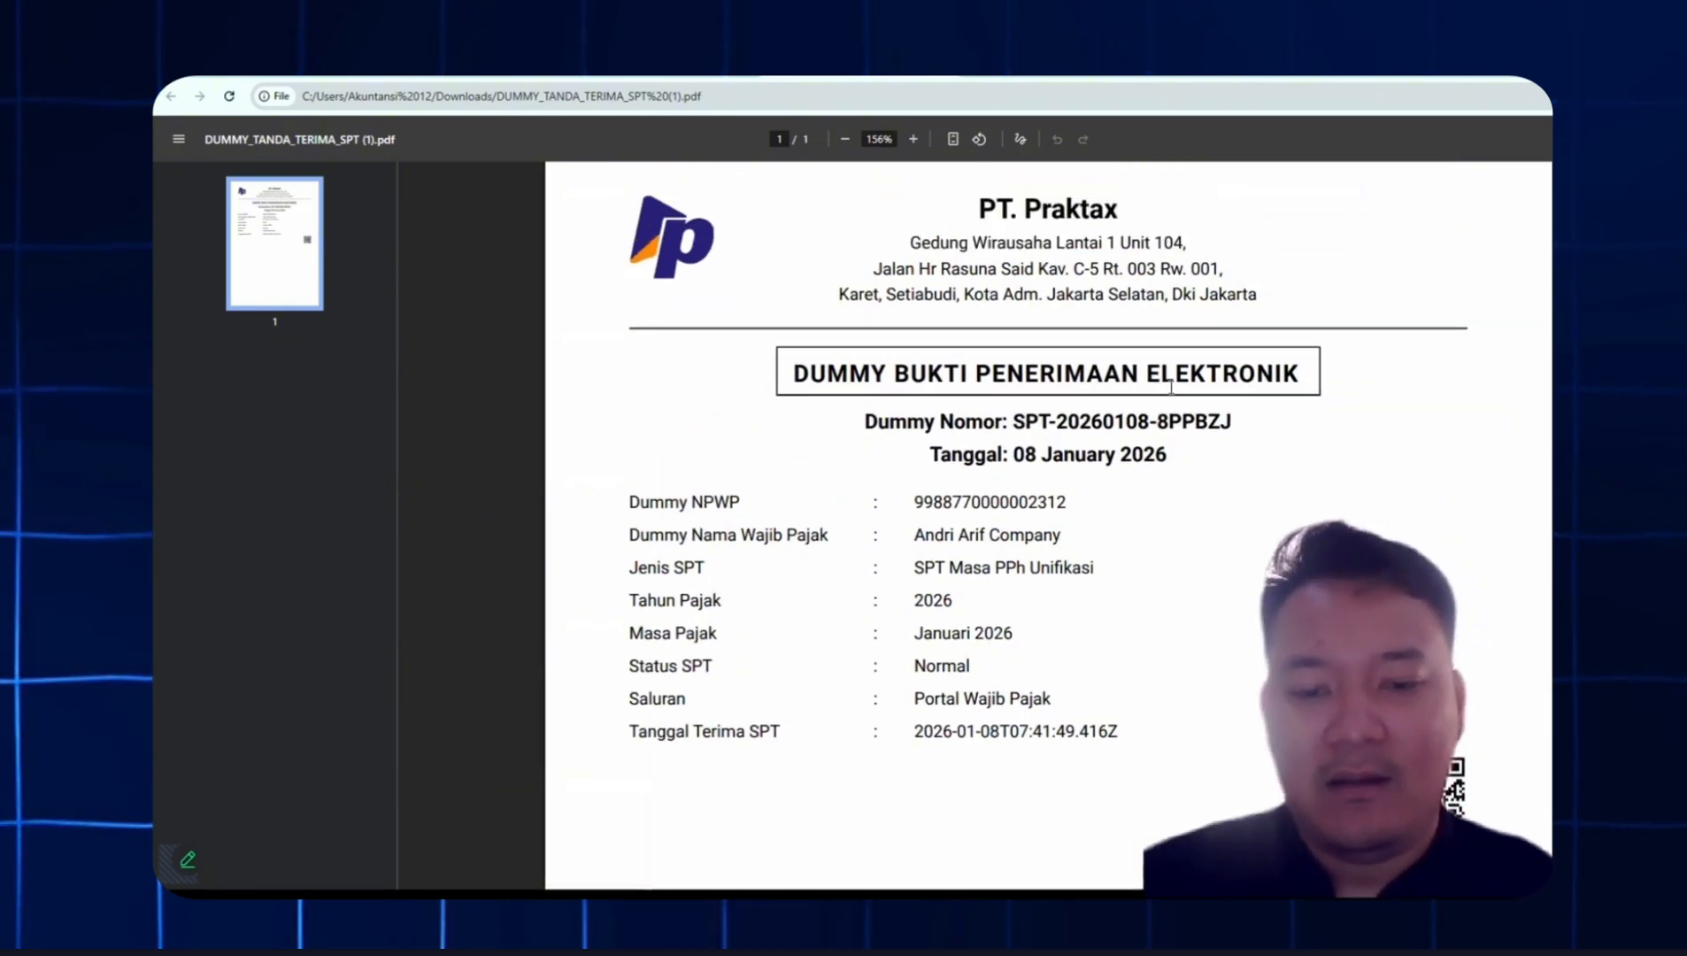
pyautogui.scroll(-3, 1177, 389)
pyautogui.scroll(1, 1181, 392)
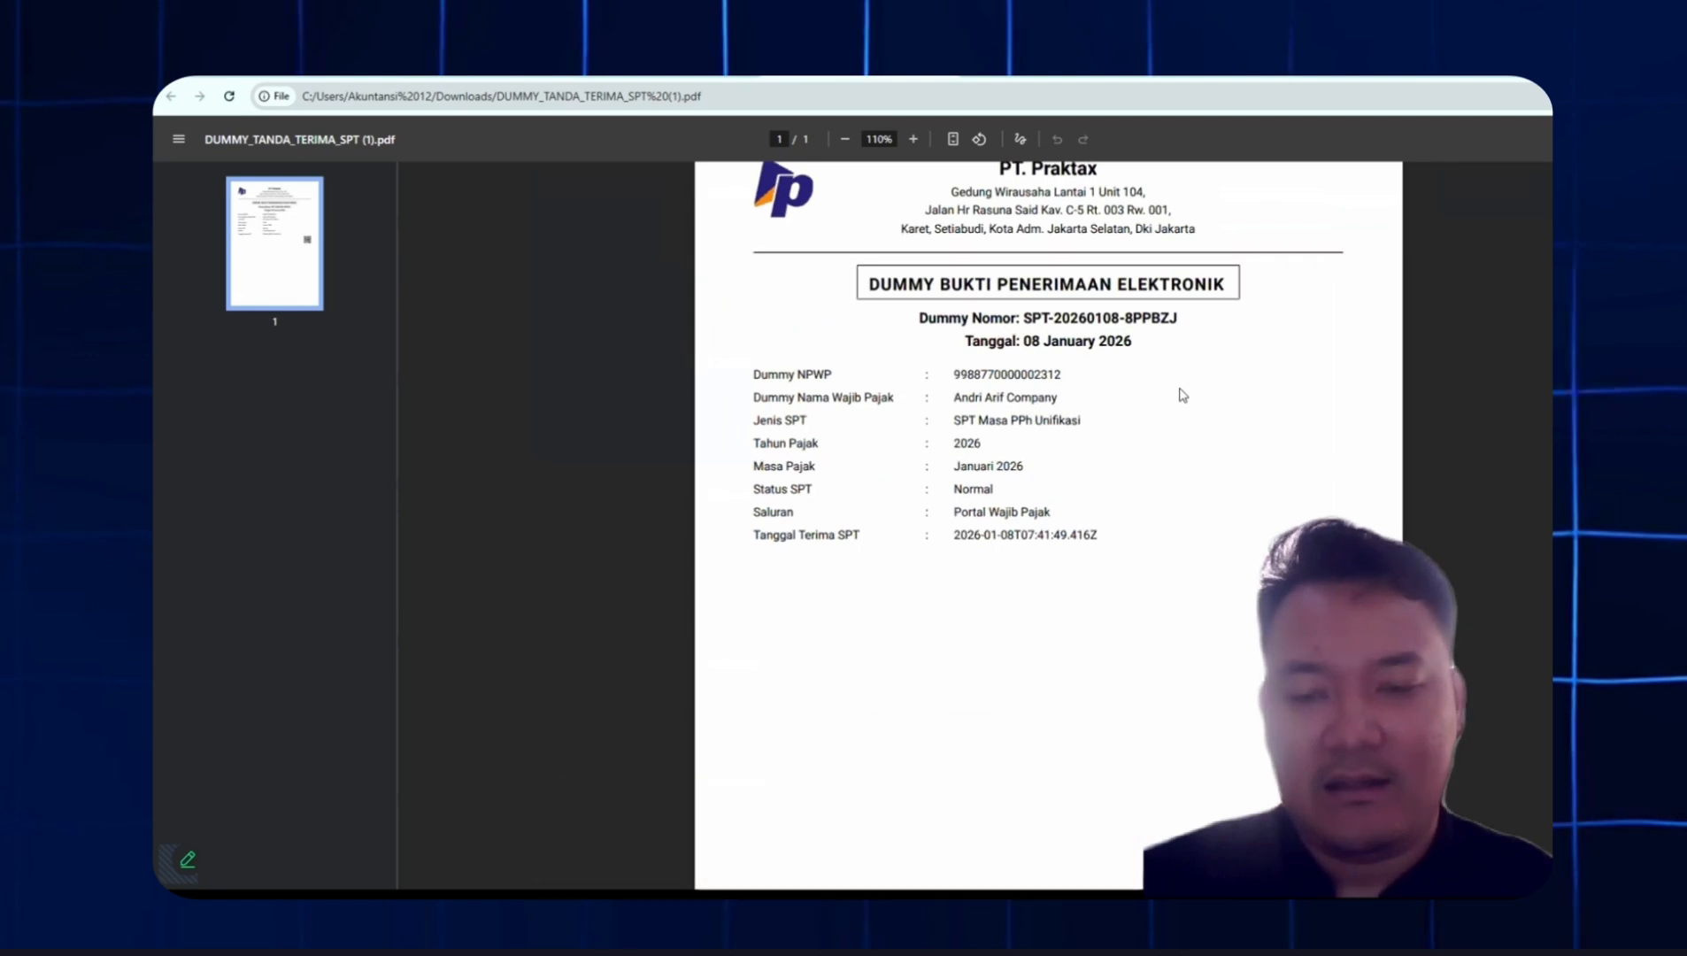
# Open the downloaded SPT Masa PPh Unifikasi PDF and review its income tax table and signed declaration
pyautogui.scroll(1, 1183, 395)
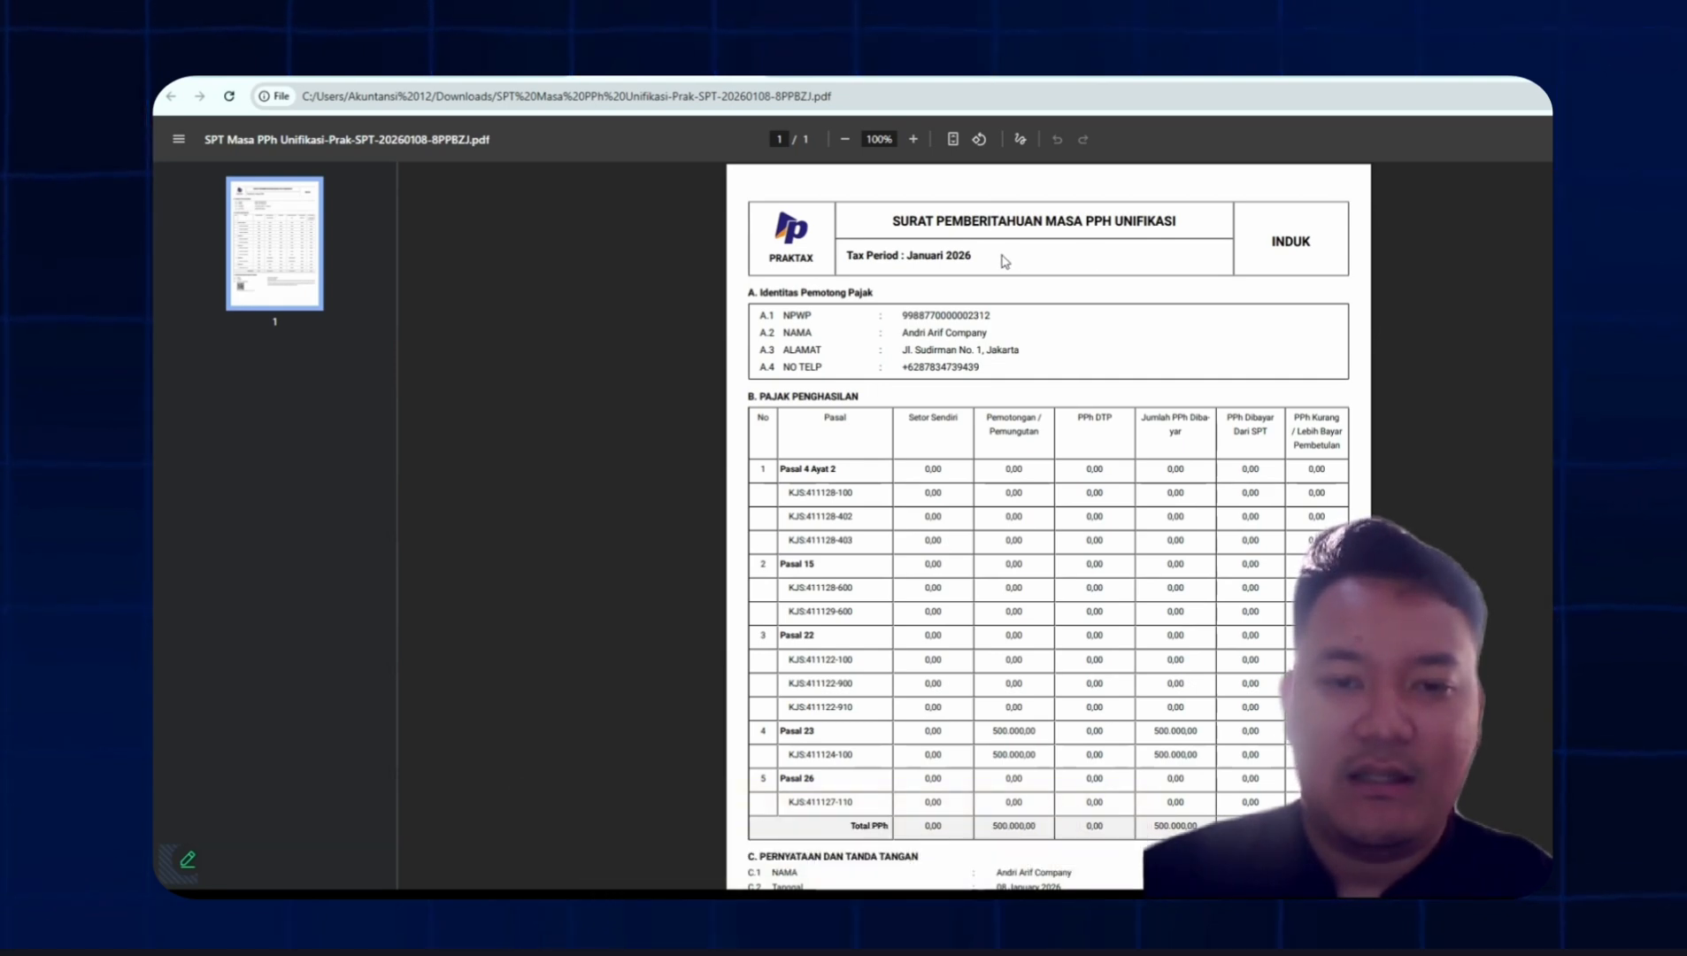
pyautogui.scroll(-2, 1193, 432)
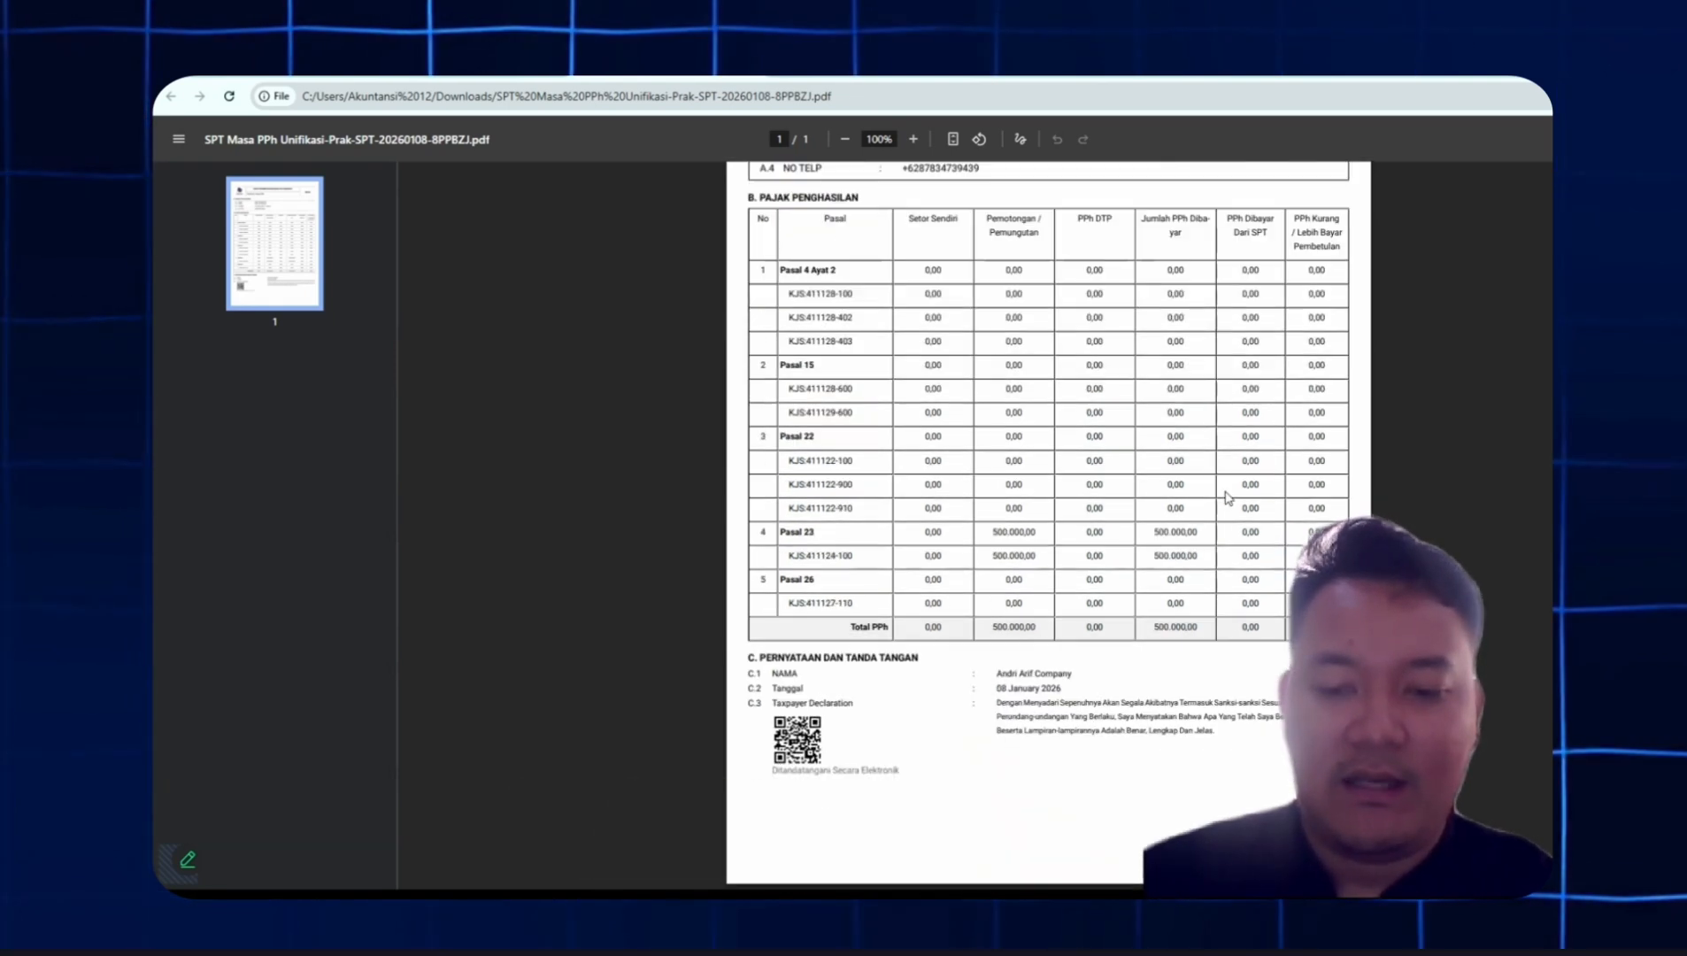
pyautogui.scroll(1, 1230, 499)
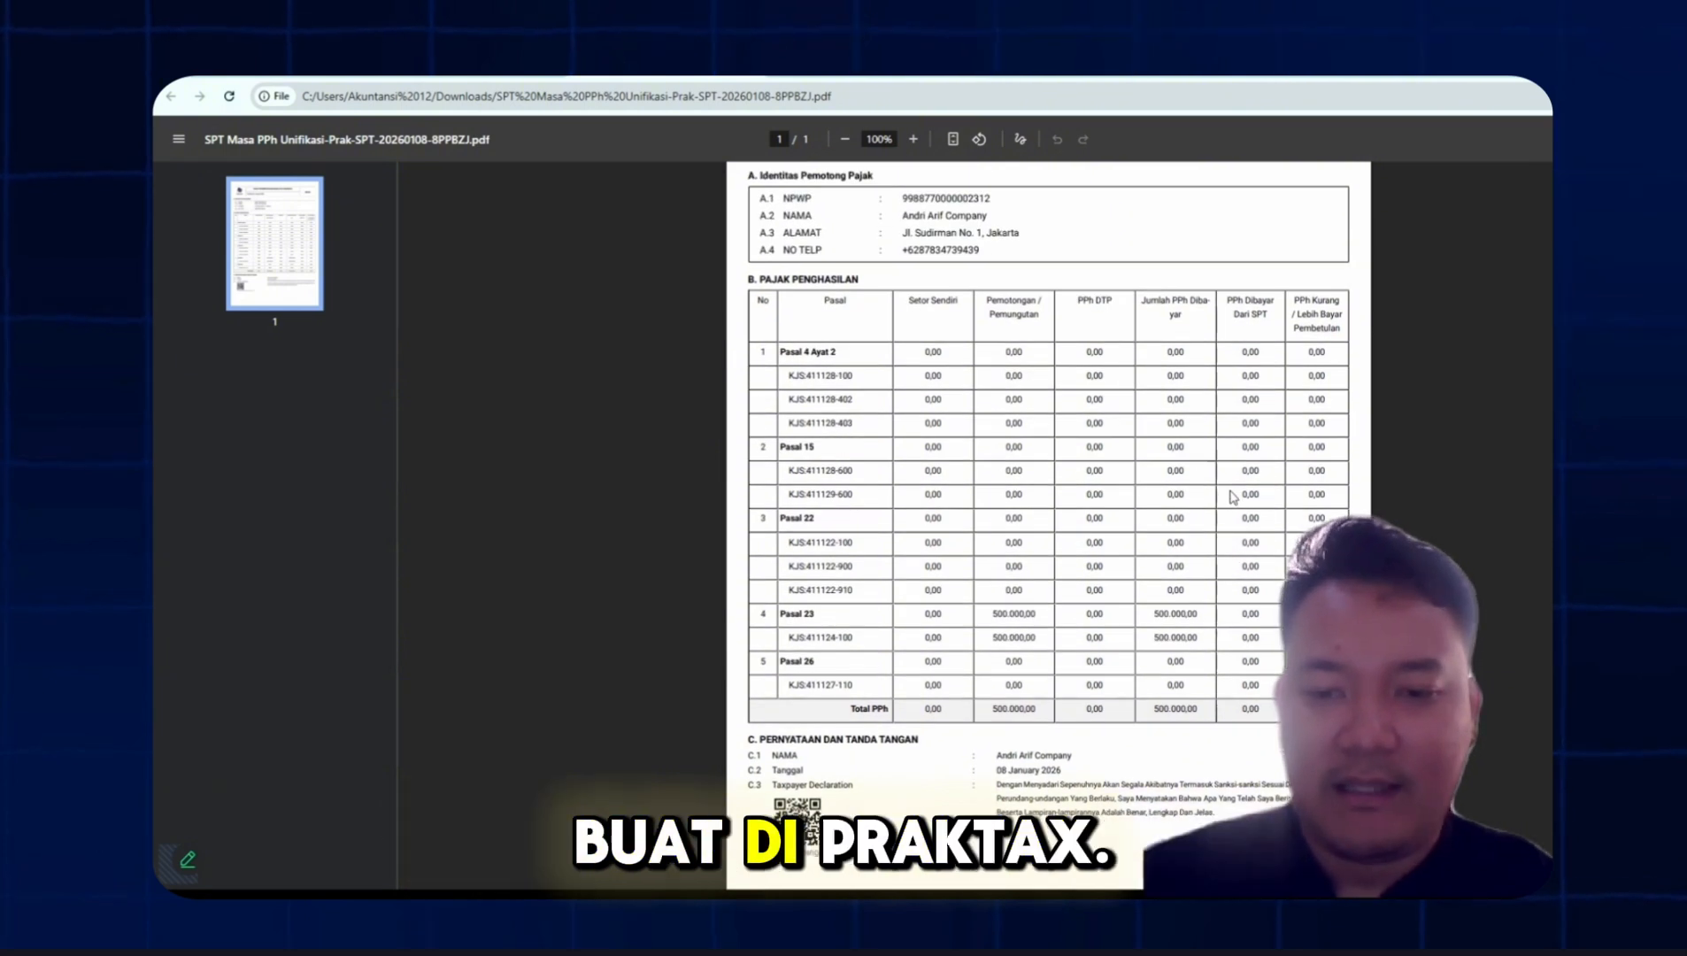